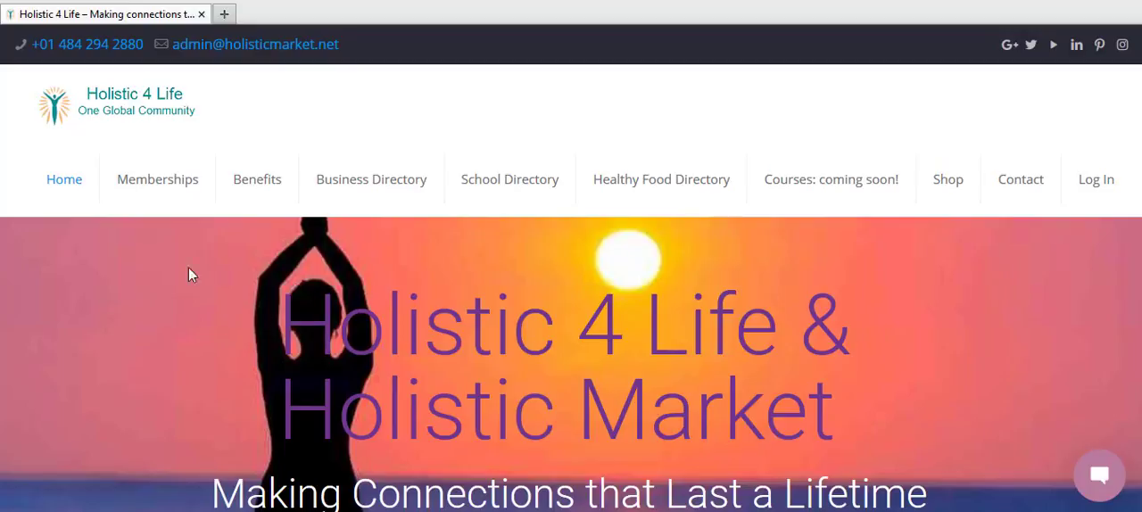
# Step: Open the Memberships registration form and enter the new member's username
pyautogui.click(175, 188)
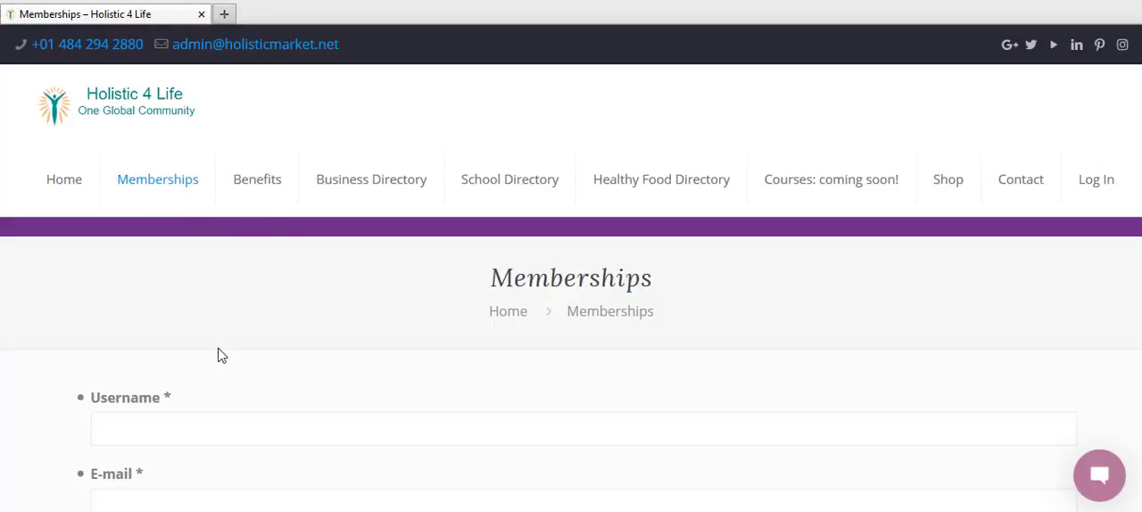
pyautogui.click(184, 419)
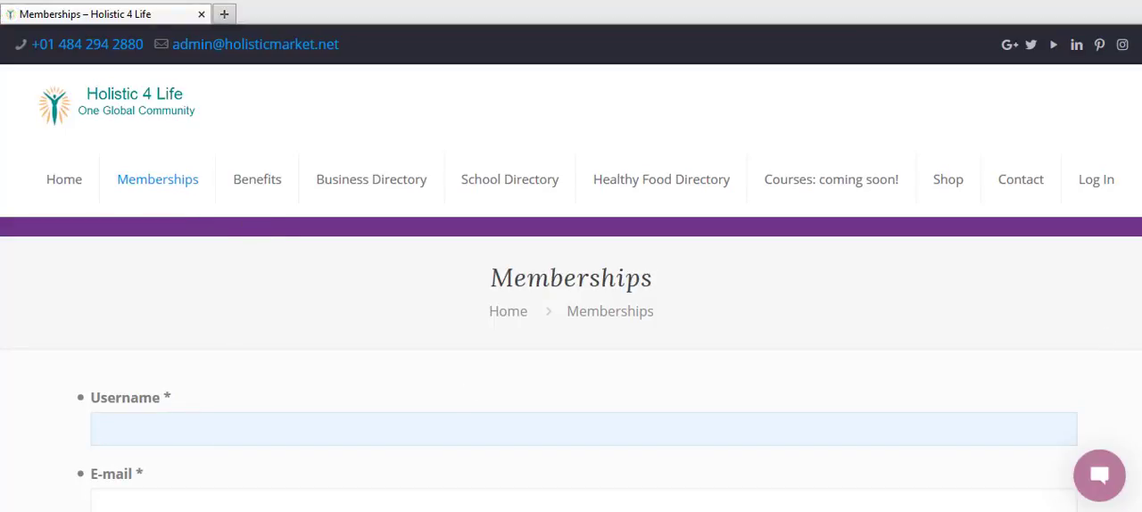
pyautogui.moveTo(1141, 78); pyautogui.dragTo(1140, 132)
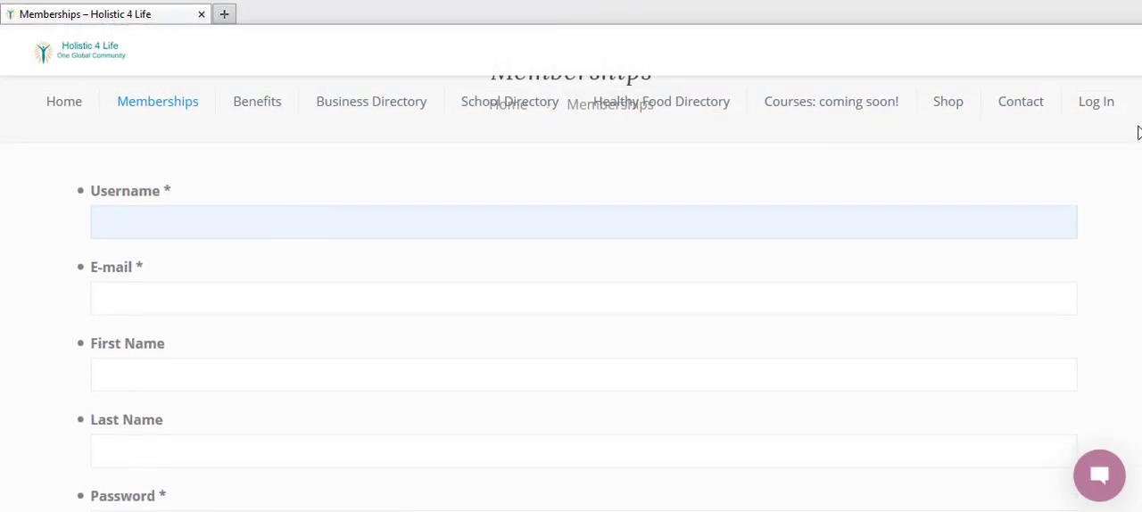
pyautogui.click(495, 220)
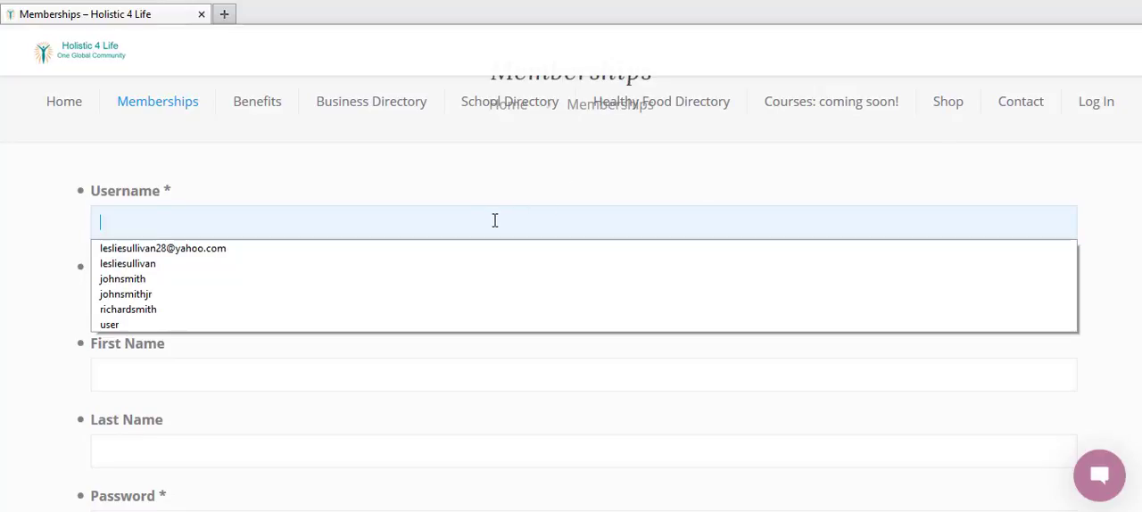
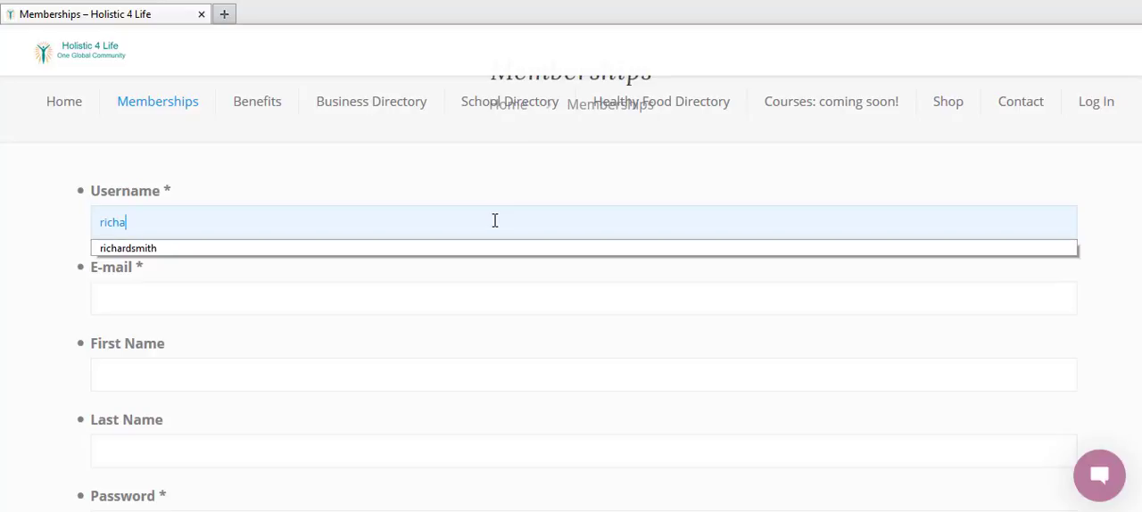
# Step: Fill in the new member's e-mail address, first name and last name on the registration form
pyautogui.click(469, 297)
pyautogui.write('rich')
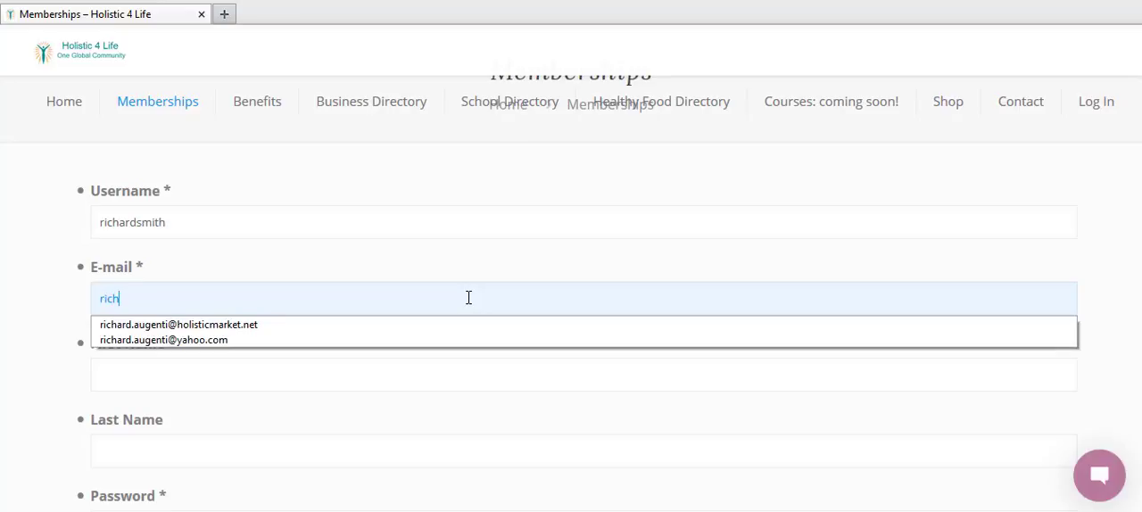
pyautogui.click(294, 327)
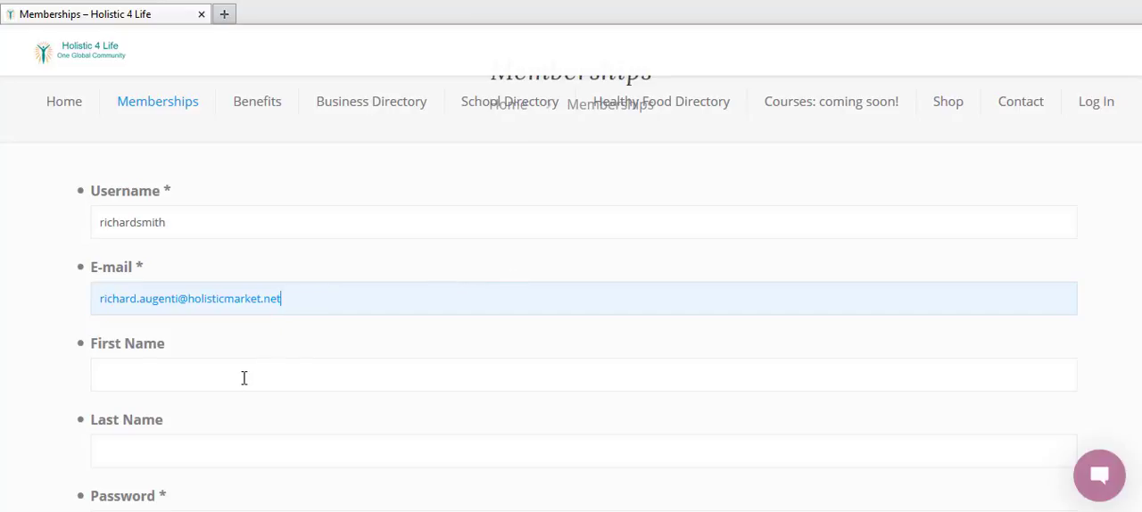
pyautogui.click(221, 375)
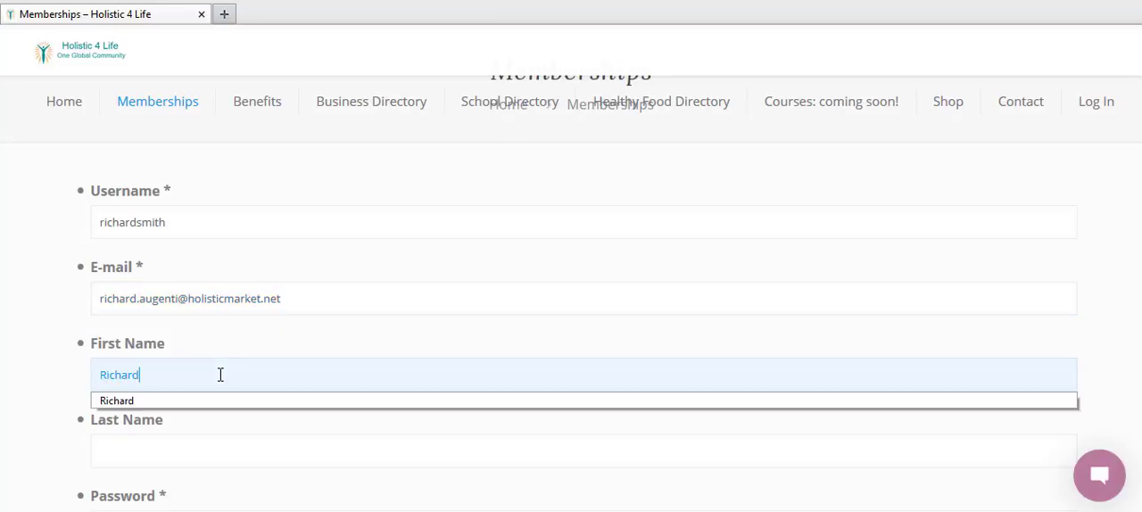
pyautogui.press('Tab')
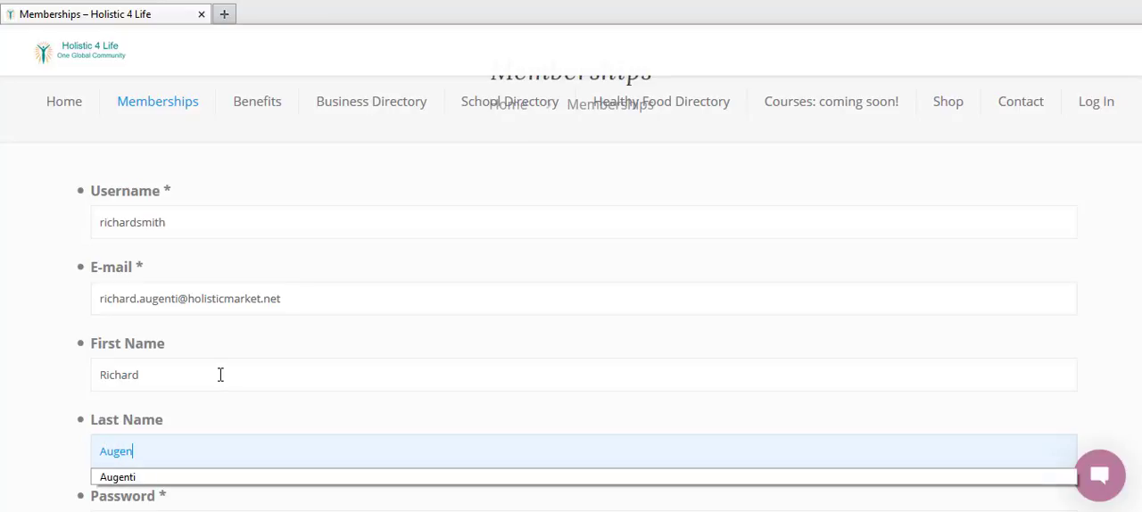
# Step: Enter and repeat the account password, and select the free Business Membership: Welcome to Holistic 4 Life Plan
pyautogui.scroll(-3, 896, 164)
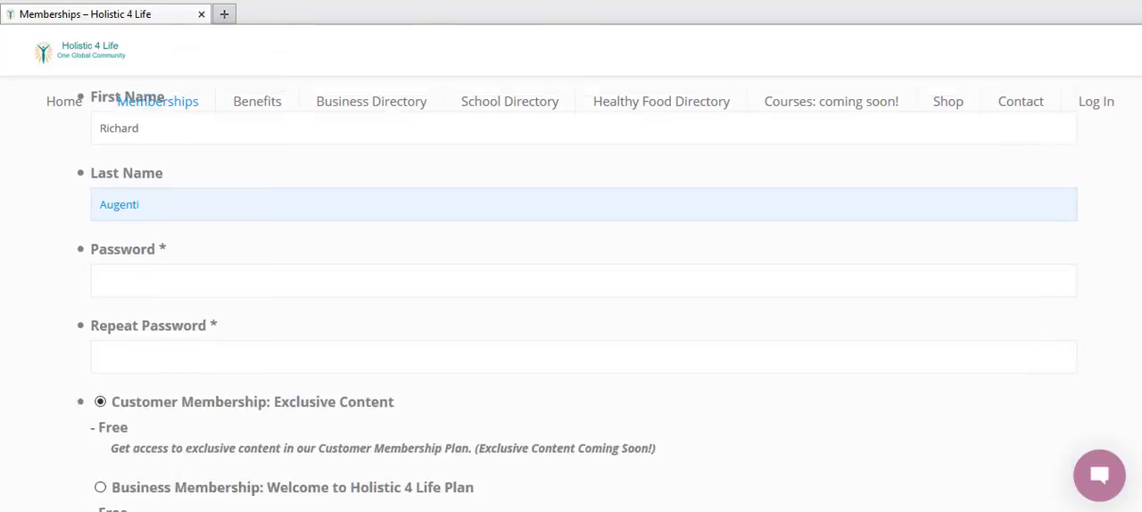
pyautogui.click(399, 219)
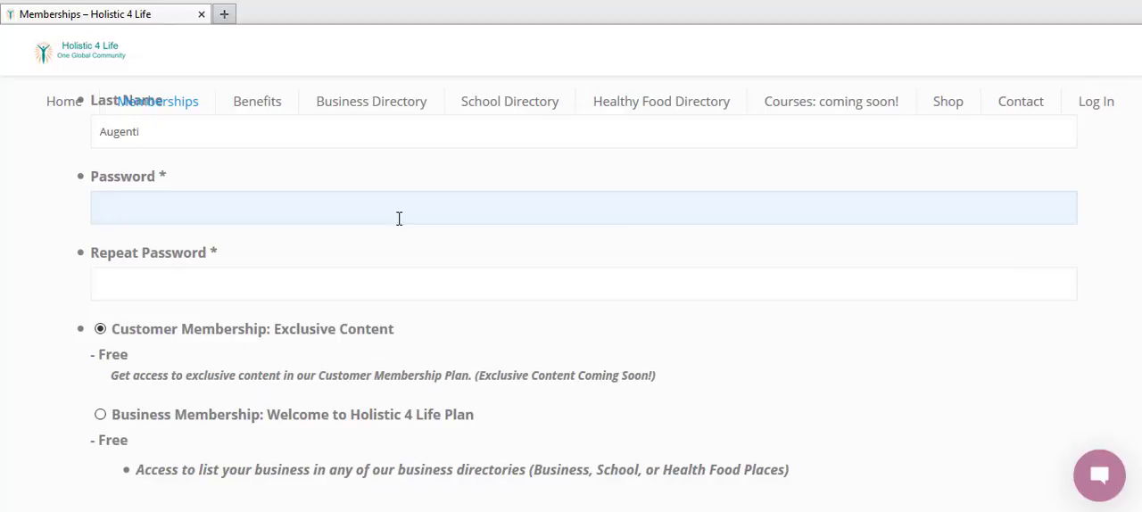
pyautogui.write('••••••••')
pyautogui.click(221, 277)
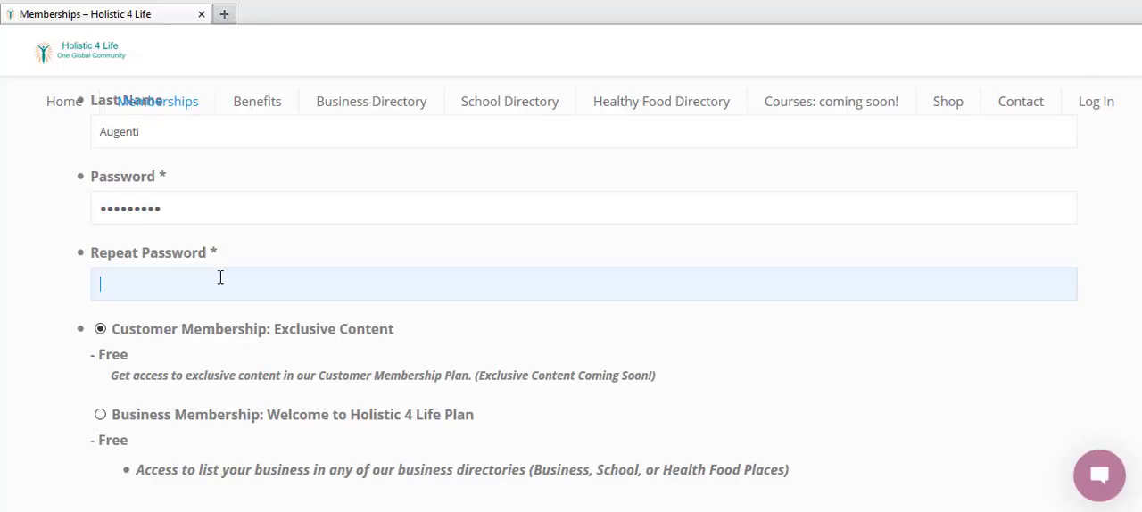
pyautogui.write('••••••••')
pyautogui.click(100, 416)
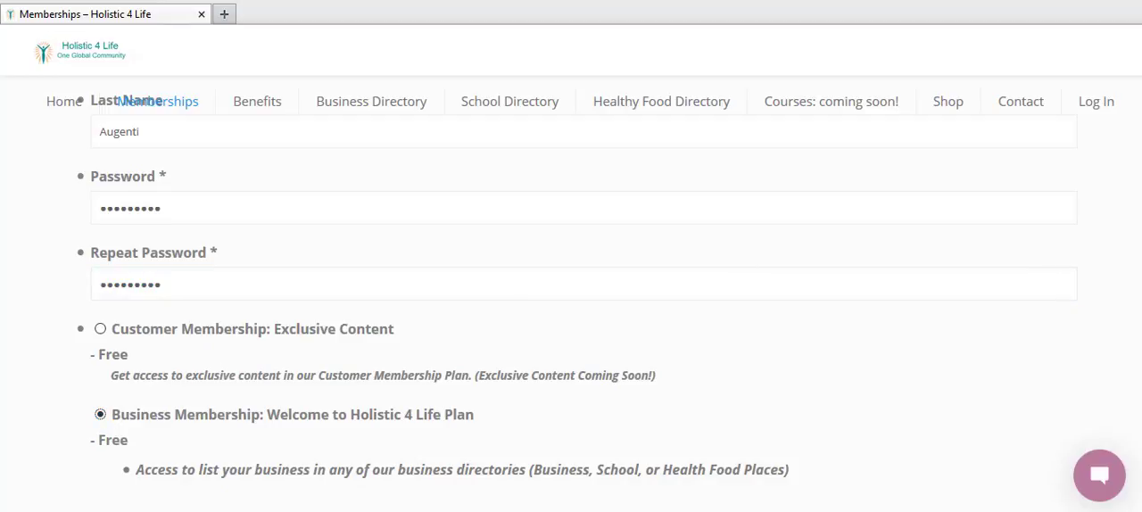
# Step: Review the features and prices of the business membership plans, from the free Welcome plan to the Annual Premium Plan
pyautogui.scroll(-2, 575, 294)
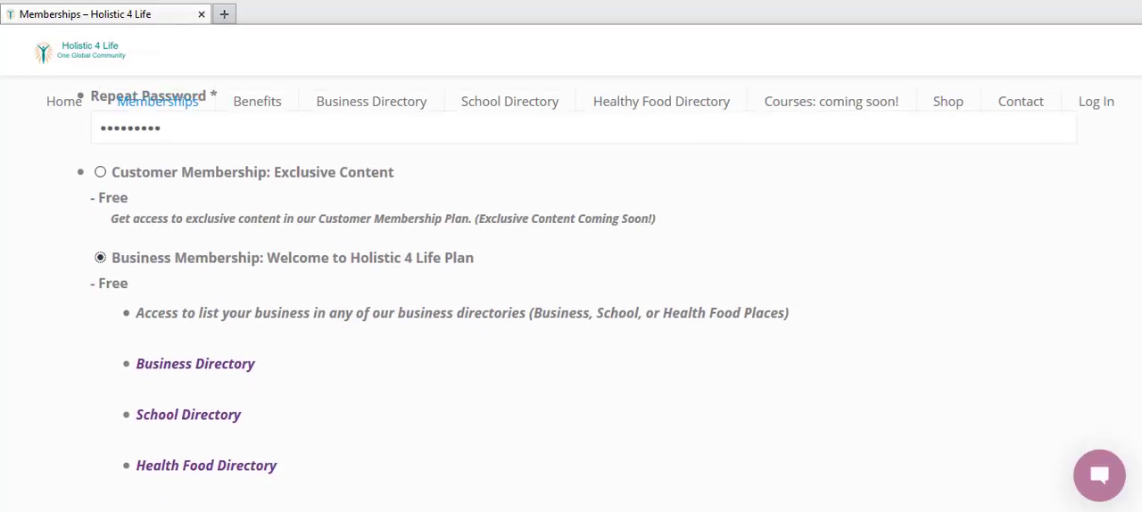
pyautogui.scroll(-4, 1140, 239)
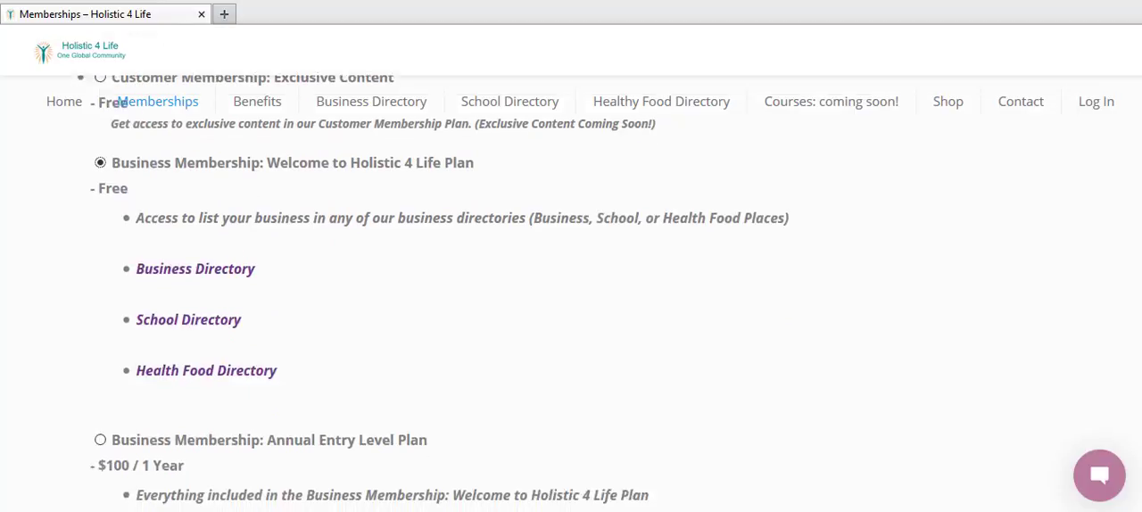
pyautogui.scroll(-5, 1139, 239)
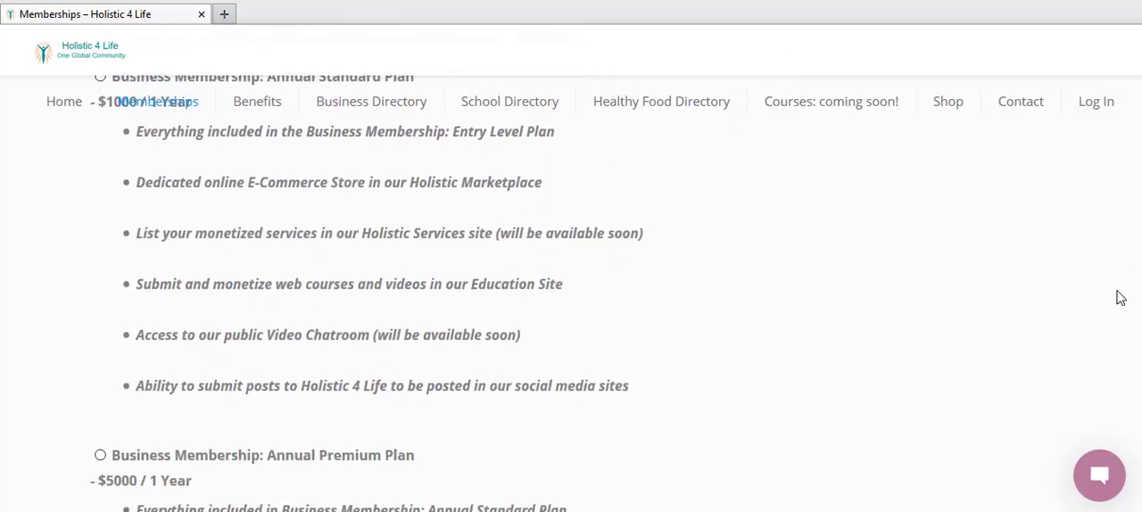
pyautogui.scroll(-2, 1115, 308)
pyautogui.scroll(3, 1109, 295)
pyautogui.scroll(10, 1107, 250)
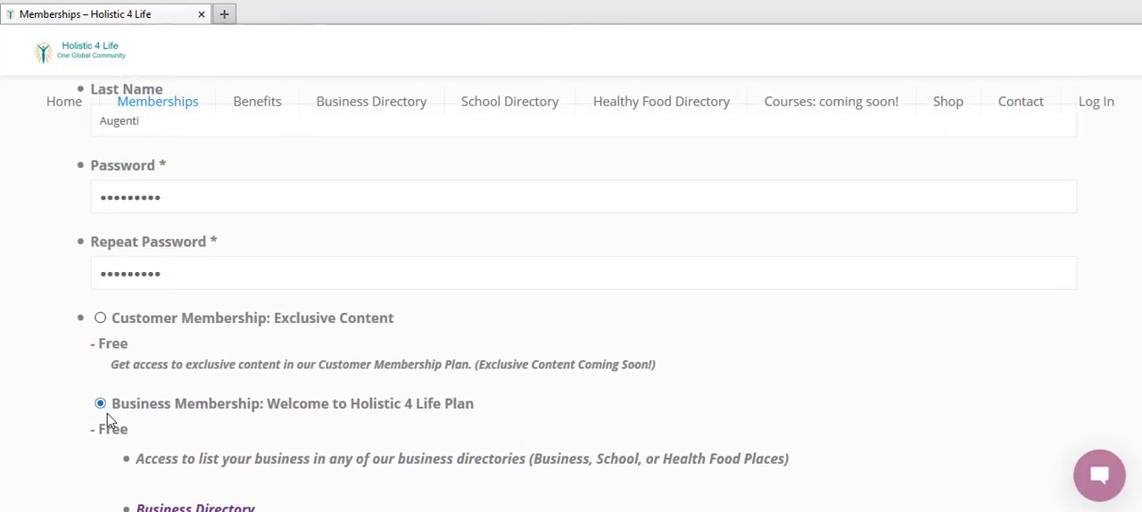
pyautogui.moveTo(348, 408); pyautogui.dragTo(423, 418)
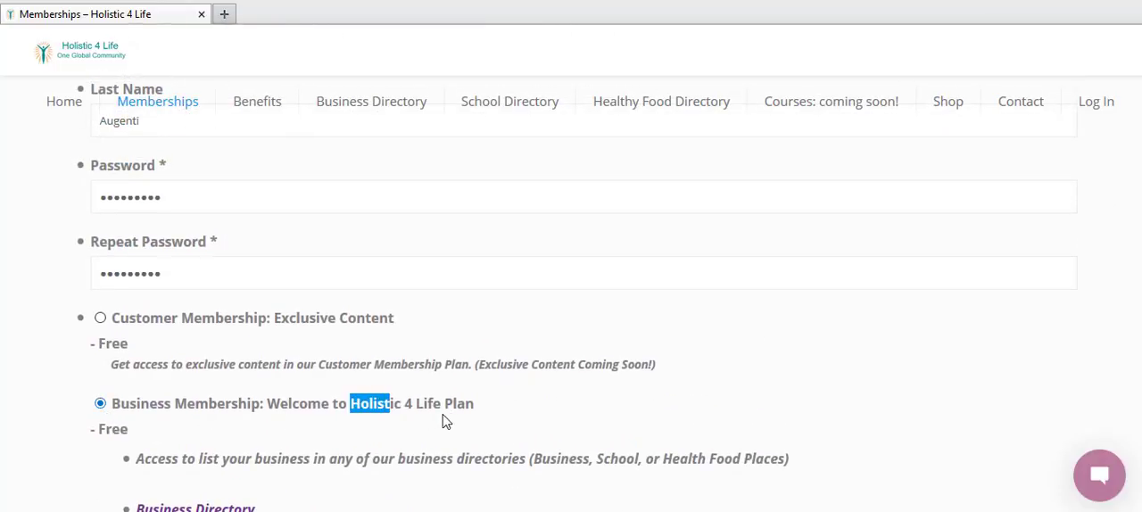
# Step: View the plan's Business Directory in a new window, and return to the Memberships form to look through its remaining plans
pyautogui.scroll(-2, 571, 295)
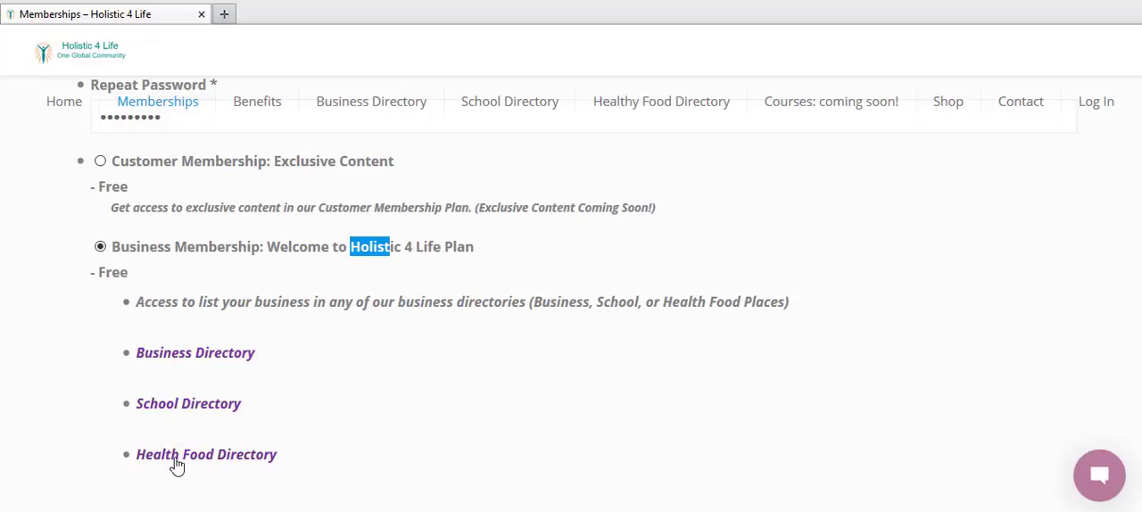
pyautogui.rightClick(181, 359)
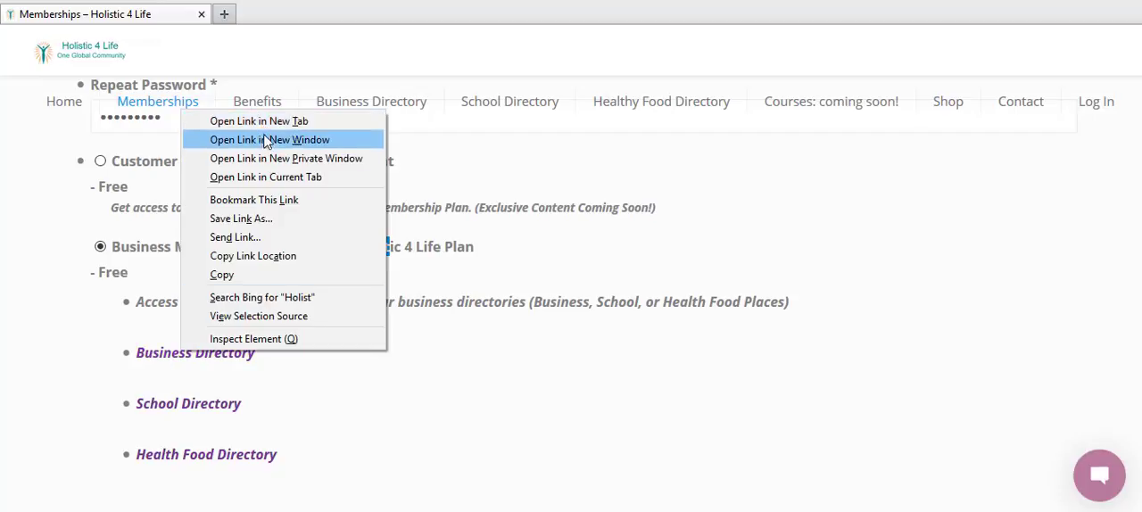
pyautogui.click(262, 140)
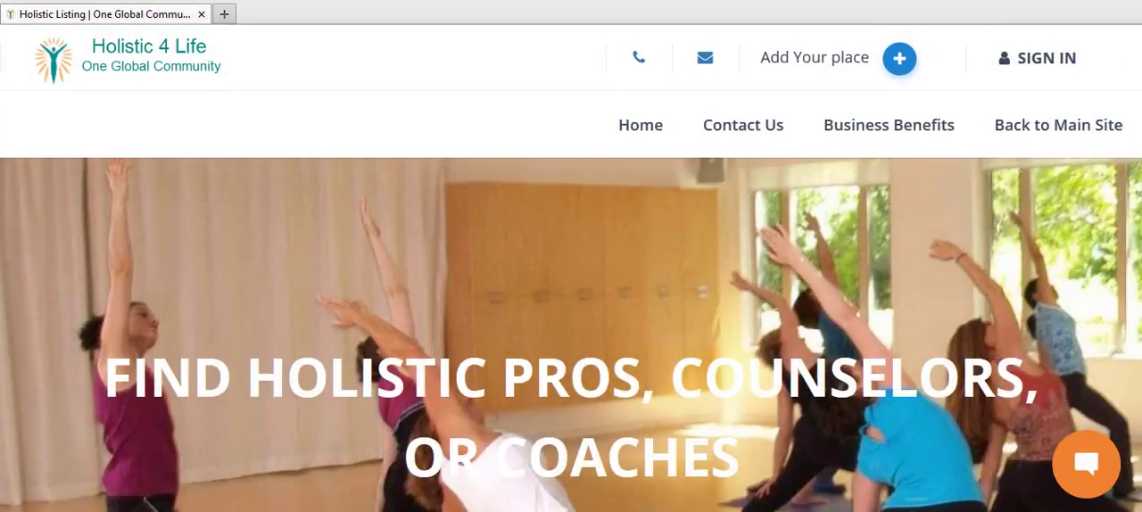
pyautogui.hotkey('alt', 'Tab')
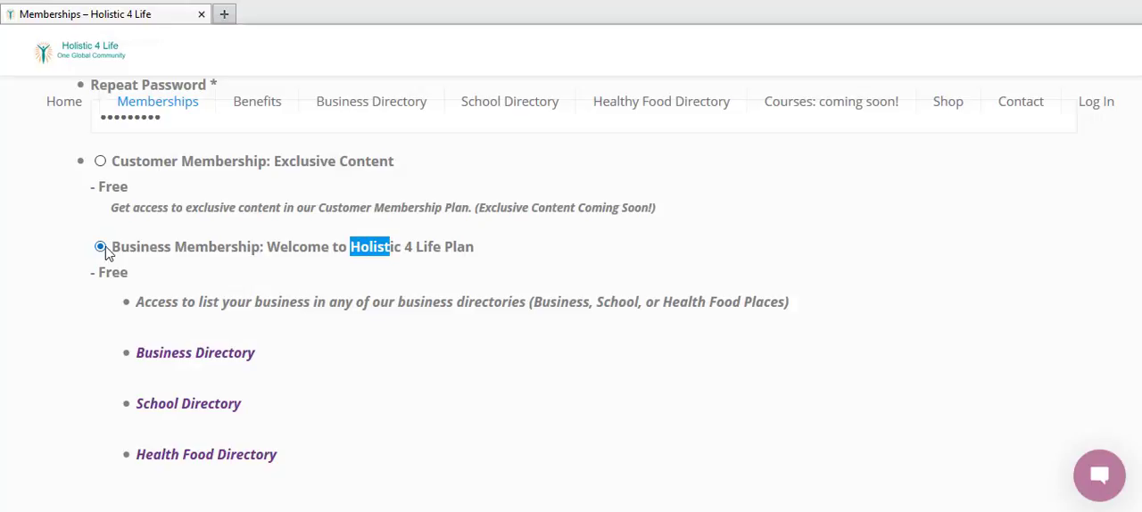
pyautogui.scroll(-10, 1133, 214)
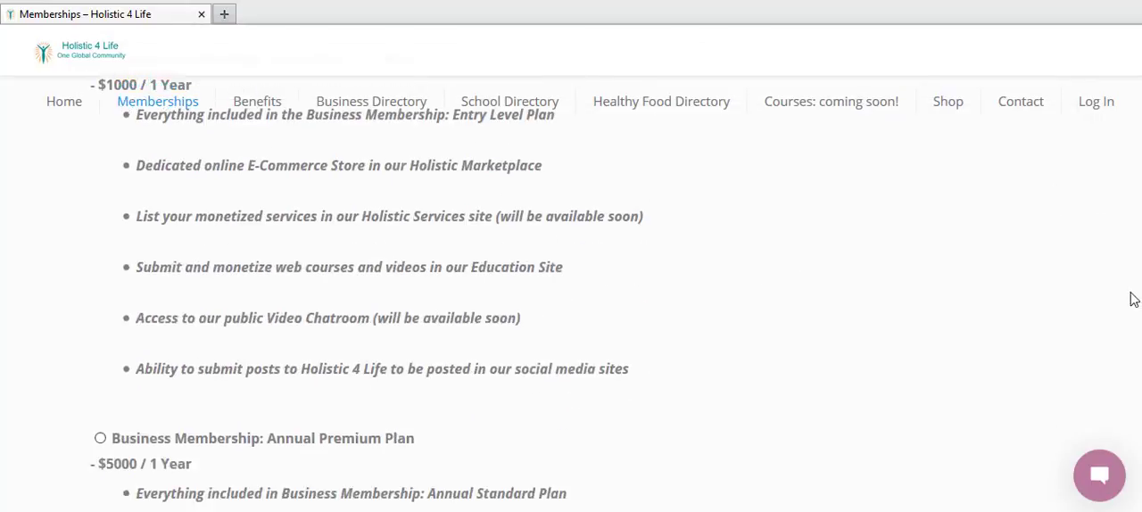
pyautogui.scroll(-10, 1132, 300)
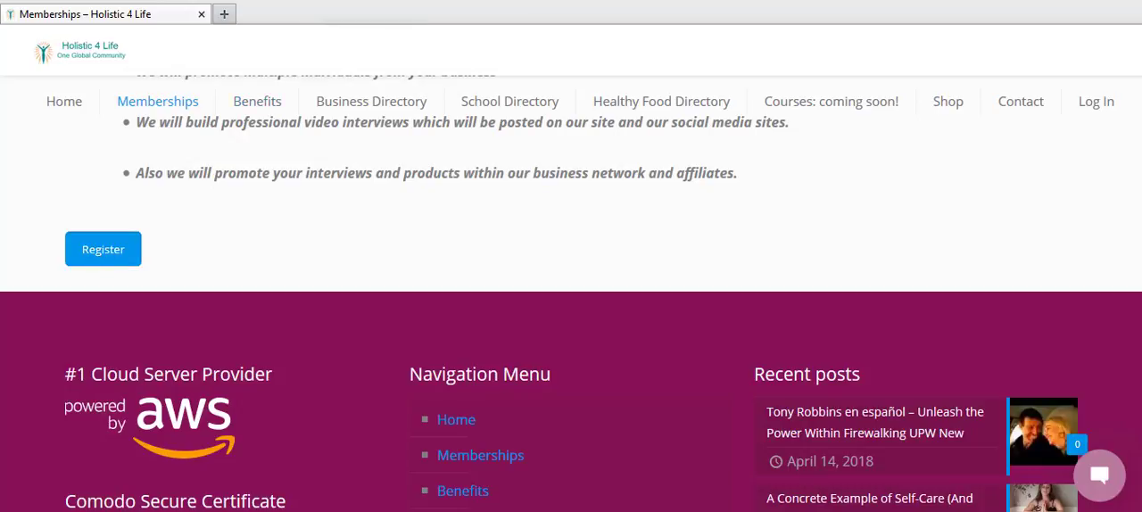
# Step: Load the holisticmarket.net home page and open its Log In page
pyautogui.press('BackSpace')
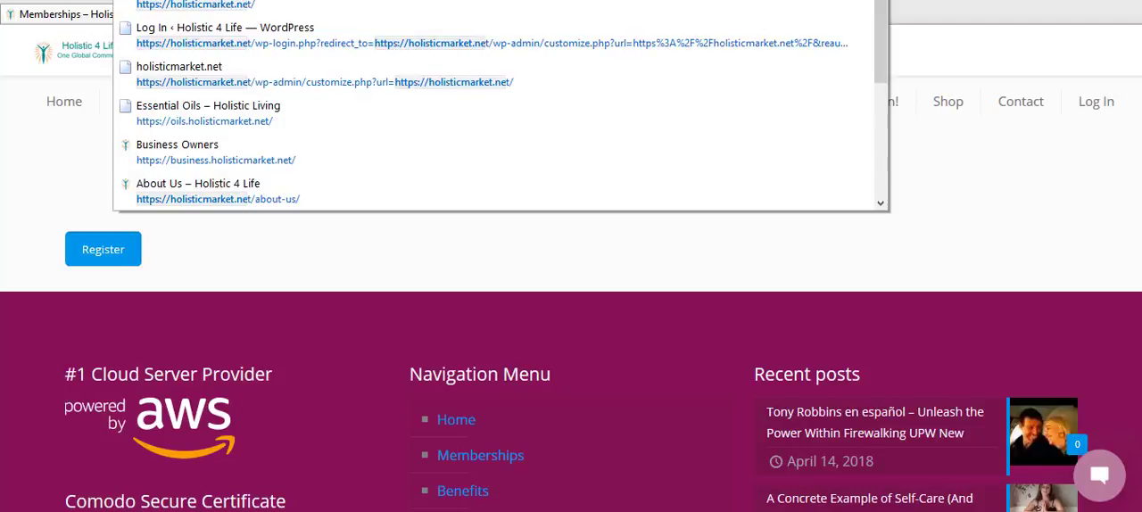
pyautogui.press('Return')
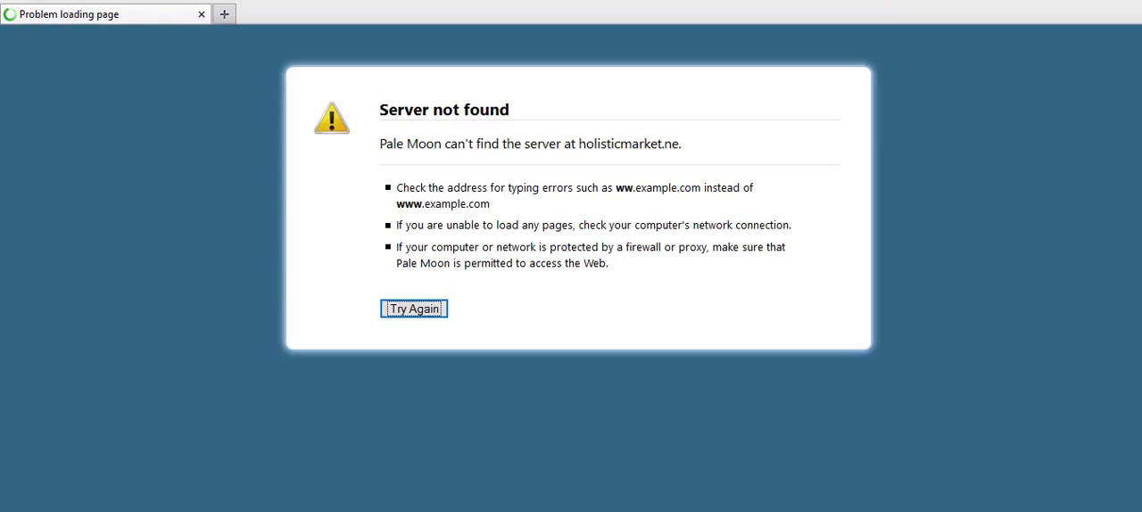
pyautogui.write('t')
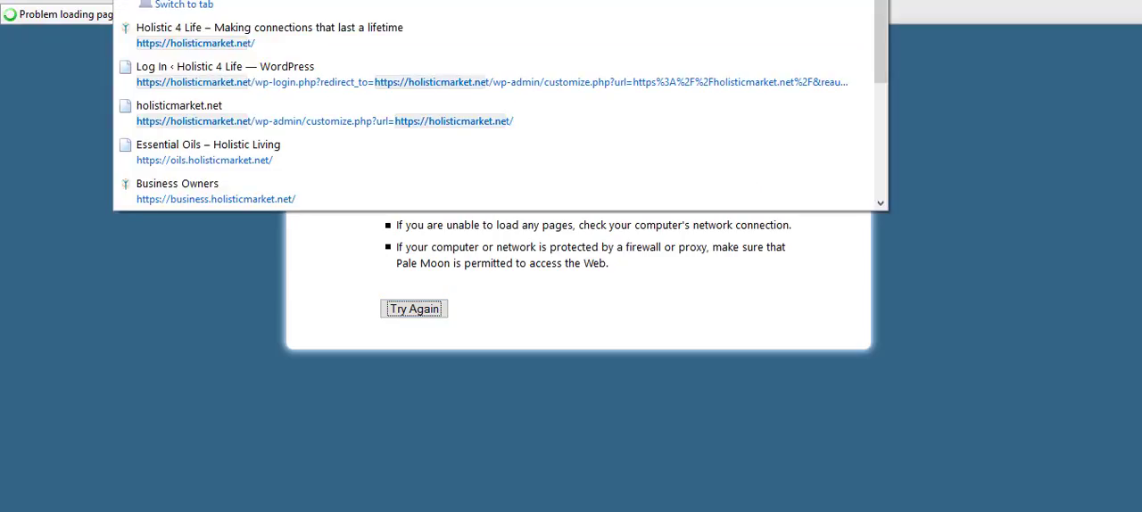
pyautogui.press('Return')
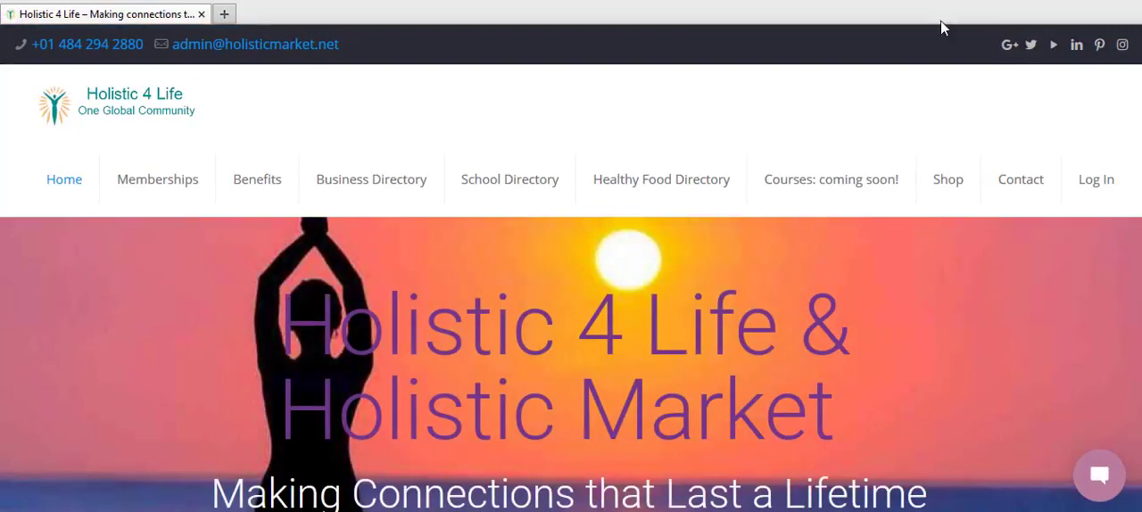
pyautogui.scroll(-1, 1137, 67)
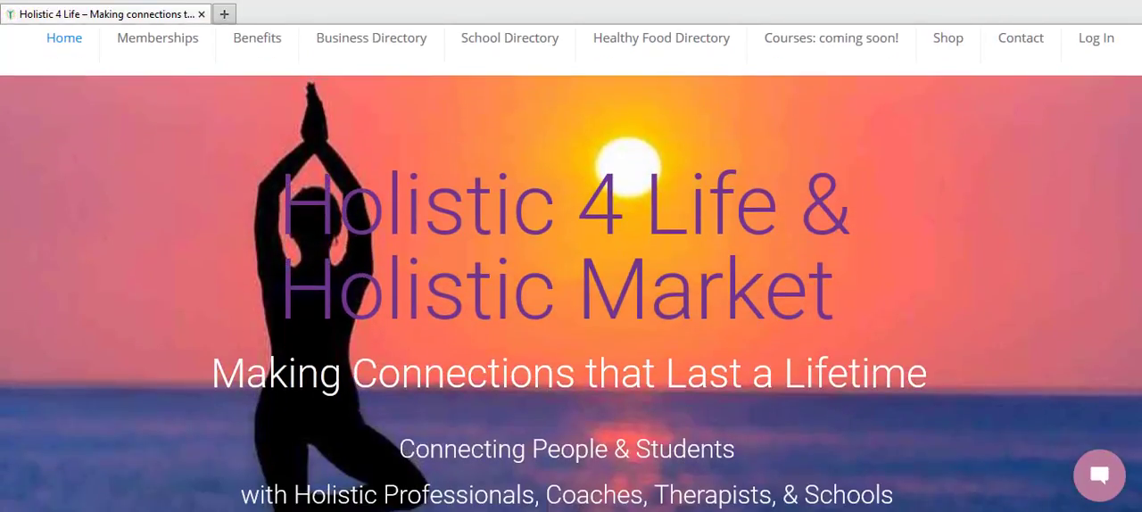
pyautogui.click(1104, 43)
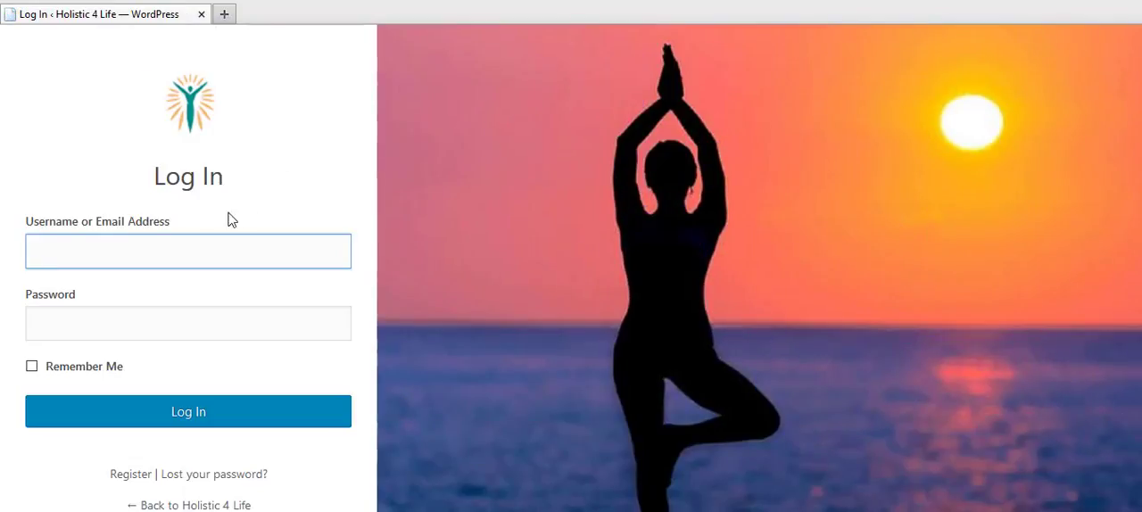
# Step: Log in with the member's username and account password, and dismiss the browser's offer to remember the password
pyautogui.click(207, 244)
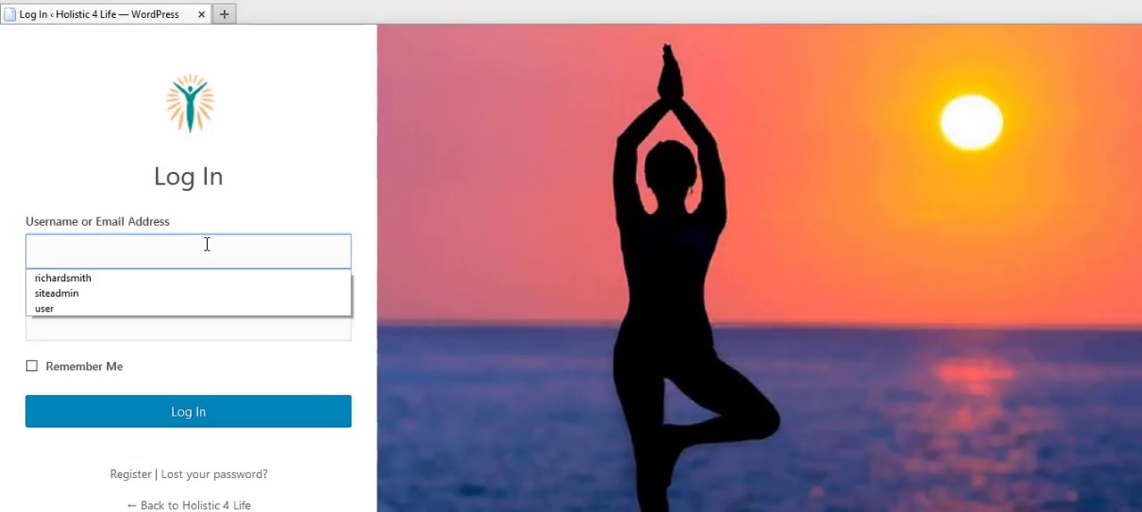
pyautogui.click(166, 277)
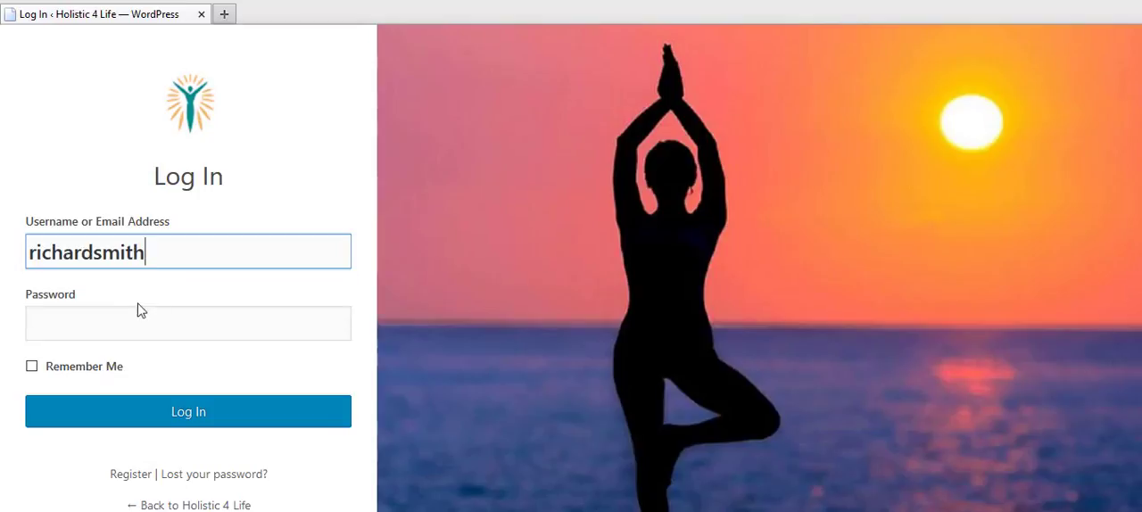
pyautogui.click(111, 318)
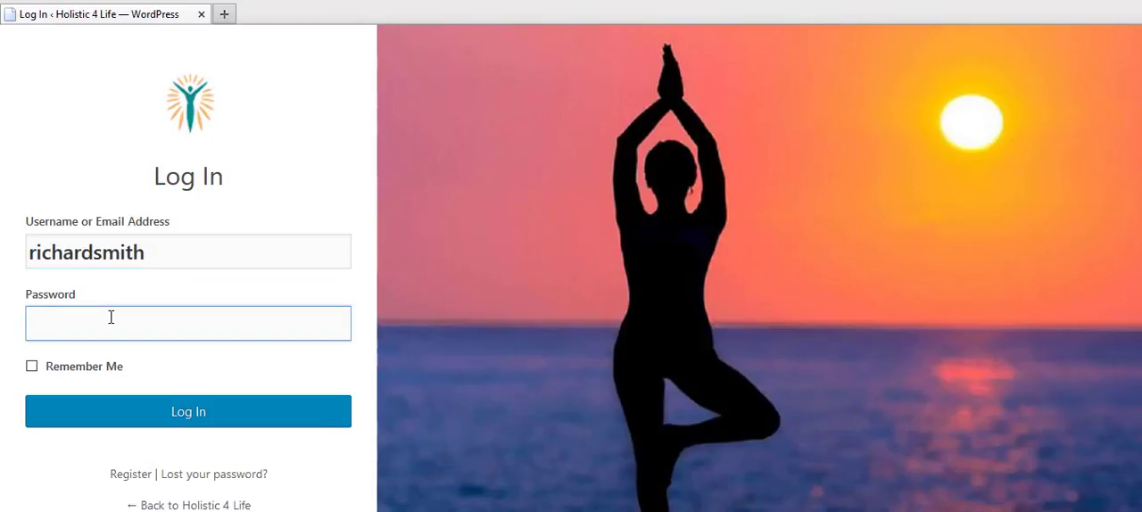
pyautogui.write('*********')
pyautogui.click(136, 409)
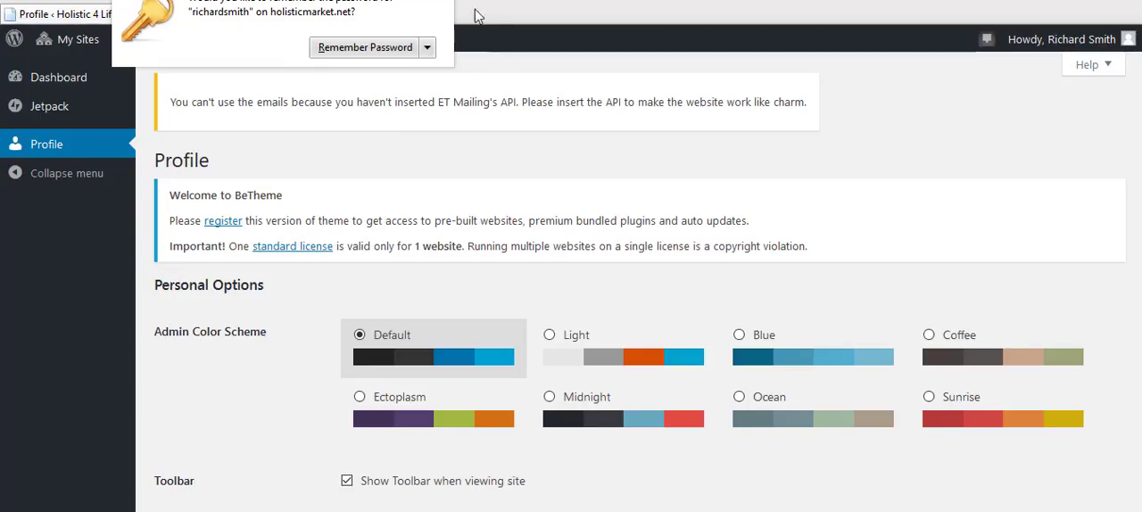
pyautogui.click(449, 0)
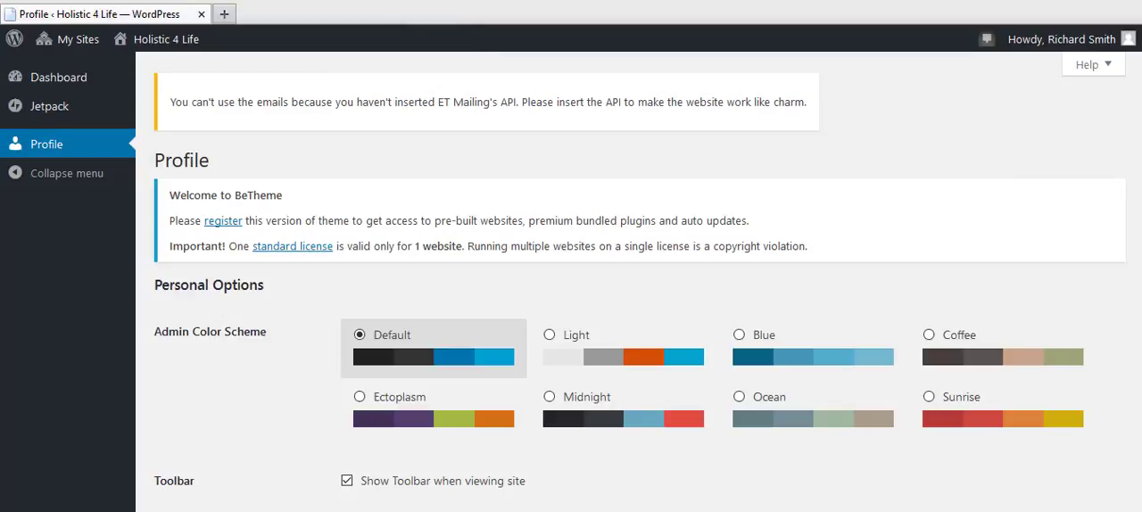
# Step: Review the member's Profile page, from Personal Options, Name and Contact Info to About Yourself, Profile Picture and Account Management
pyautogui.scroll(-2, 639, 285)
pyautogui.scroll(-2, 1136, 223)
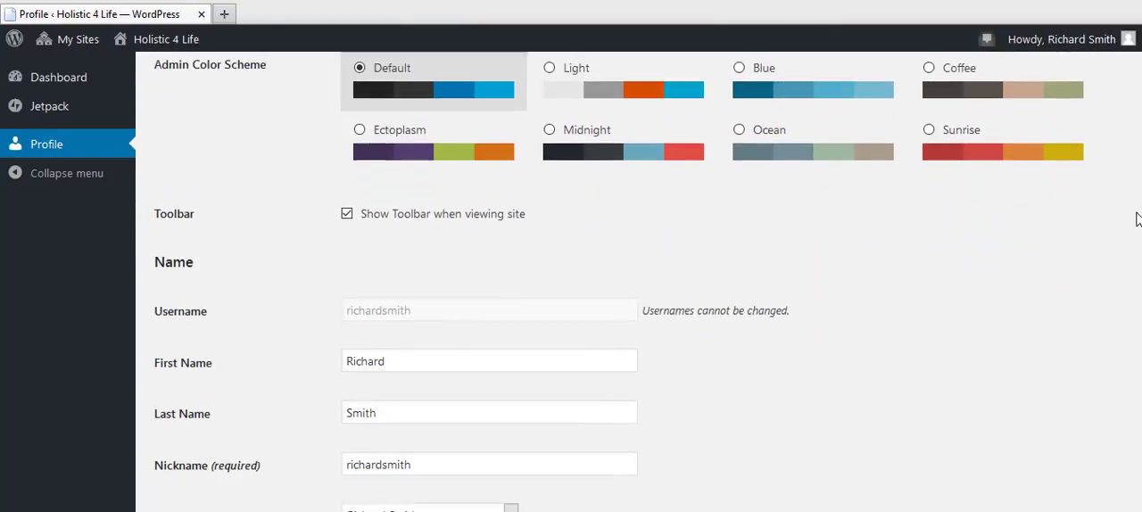
pyautogui.scroll(-1, 1134, 237)
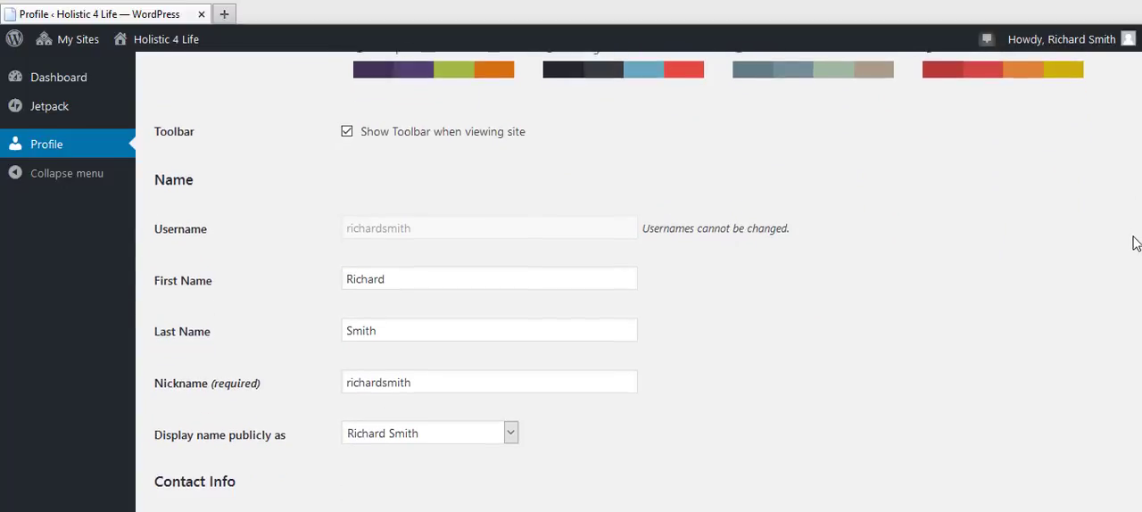
pyautogui.scroll(-1, 1128, 258)
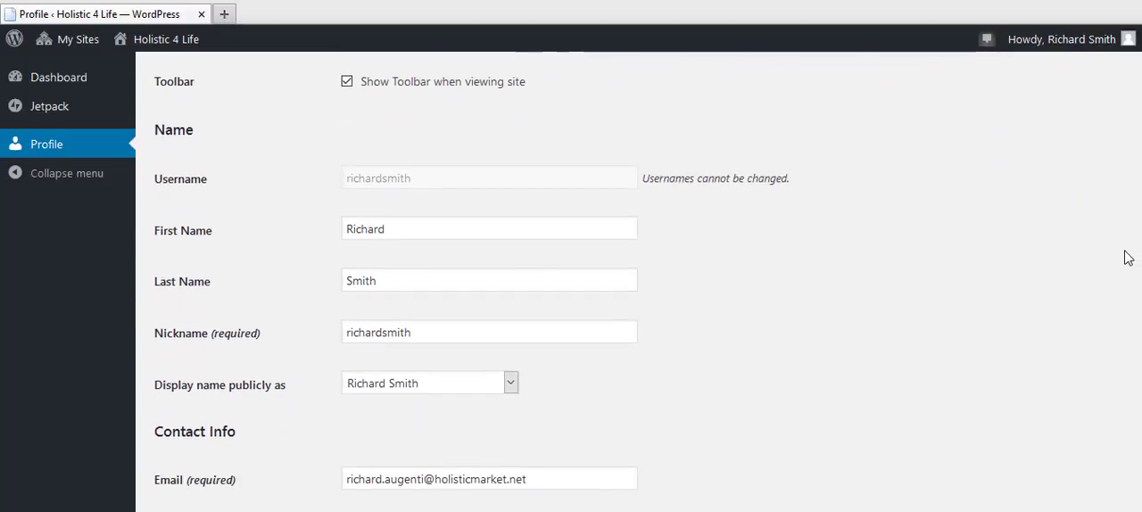
pyautogui.scroll(-2, 1125, 261)
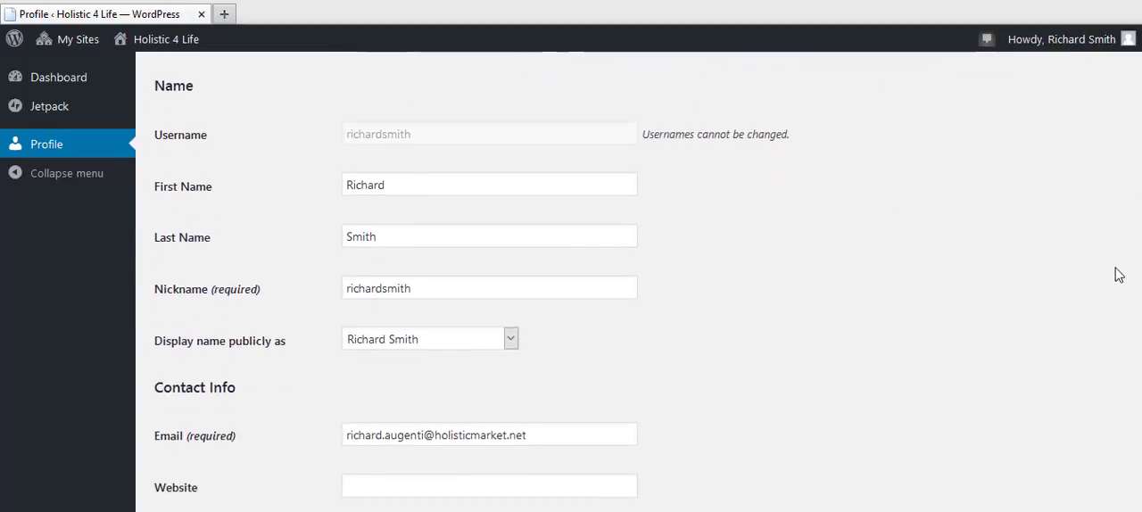
pyautogui.scroll(-2, 1084, 335)
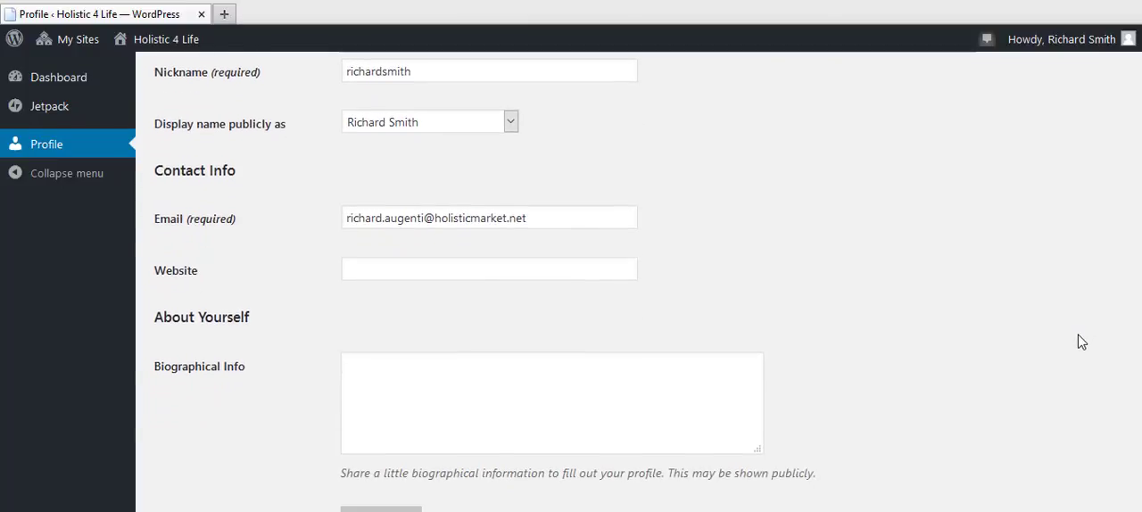
pyautogui.scroll(-1, 1076, 373)
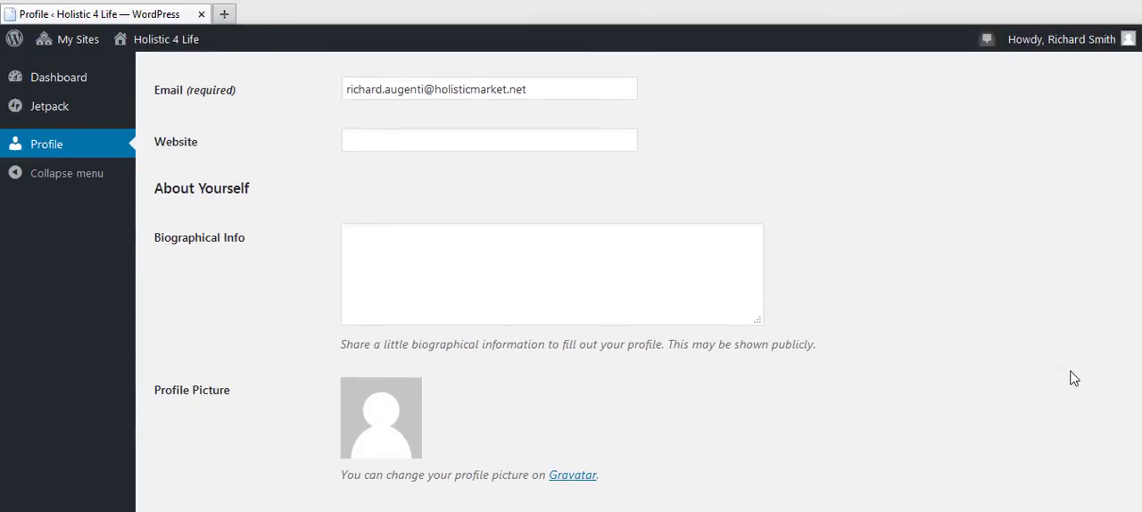
pyautogui.scroll(-2, 1071, 378)
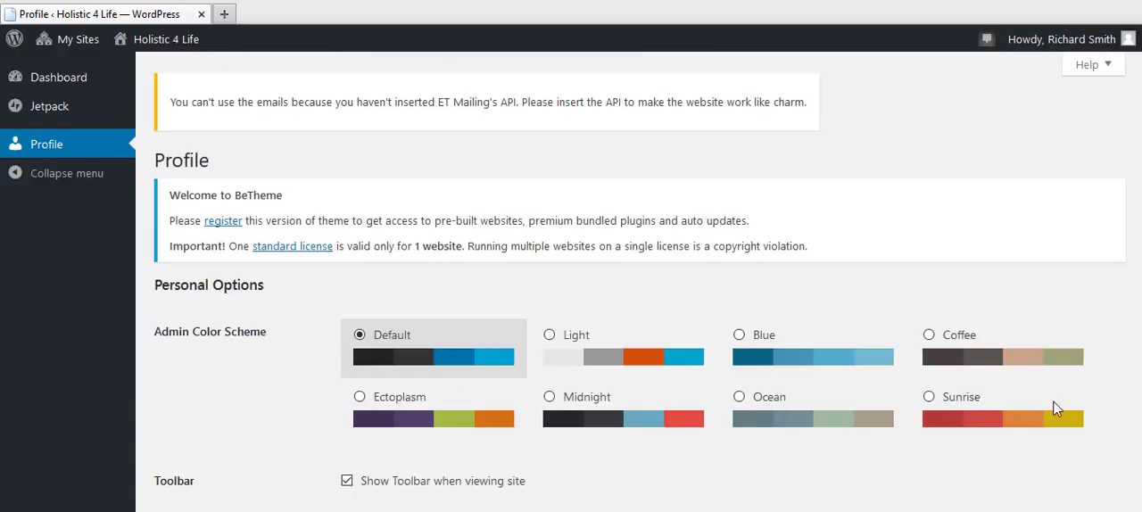
pyautogui.scroll(-8, 1053, 410)
pyautogui.scroll(-5, 571, 281)
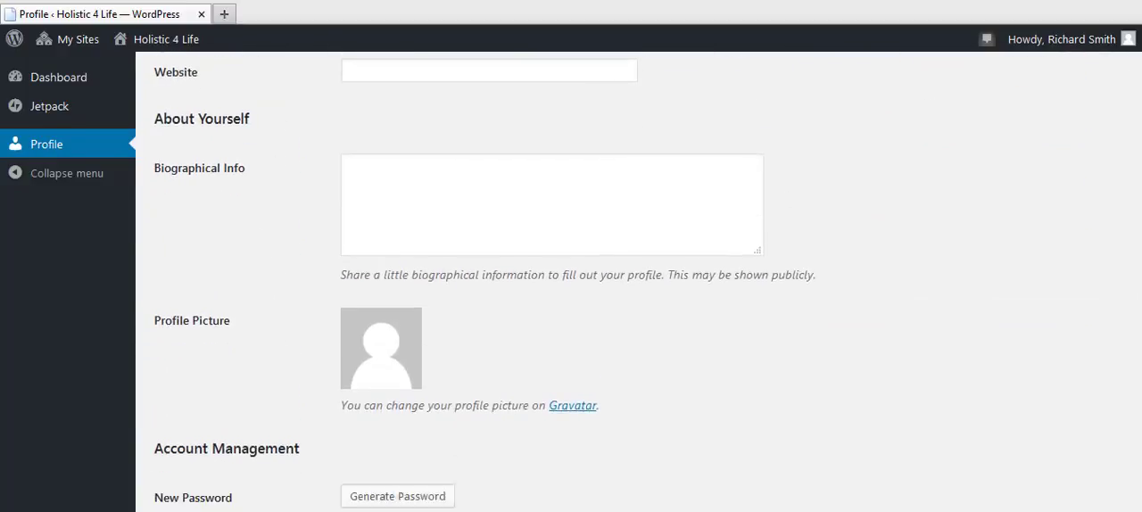
pyautogui.scroll(-3, 571, 281)
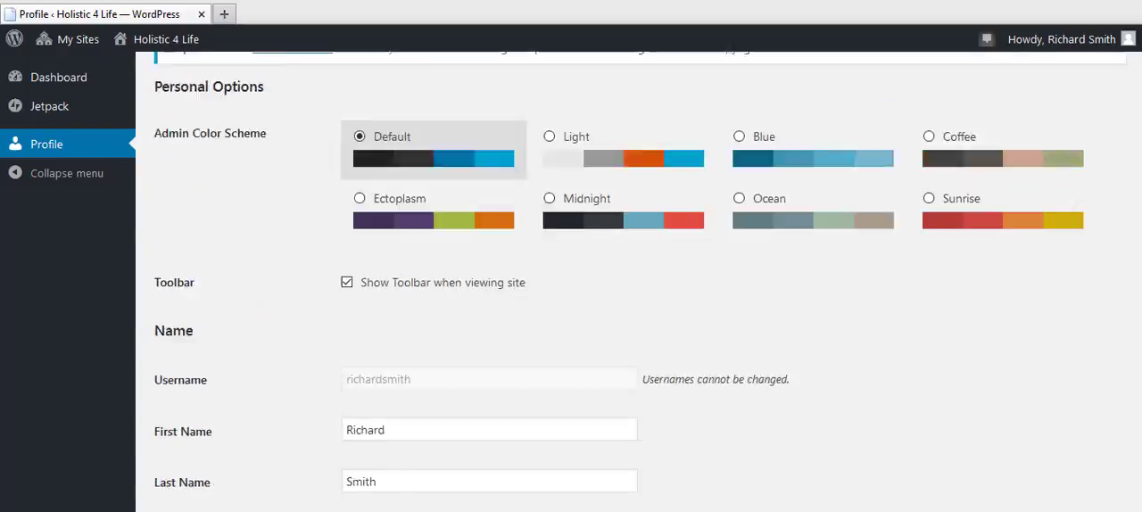
pyautogui.scroll(3, 409, 162)
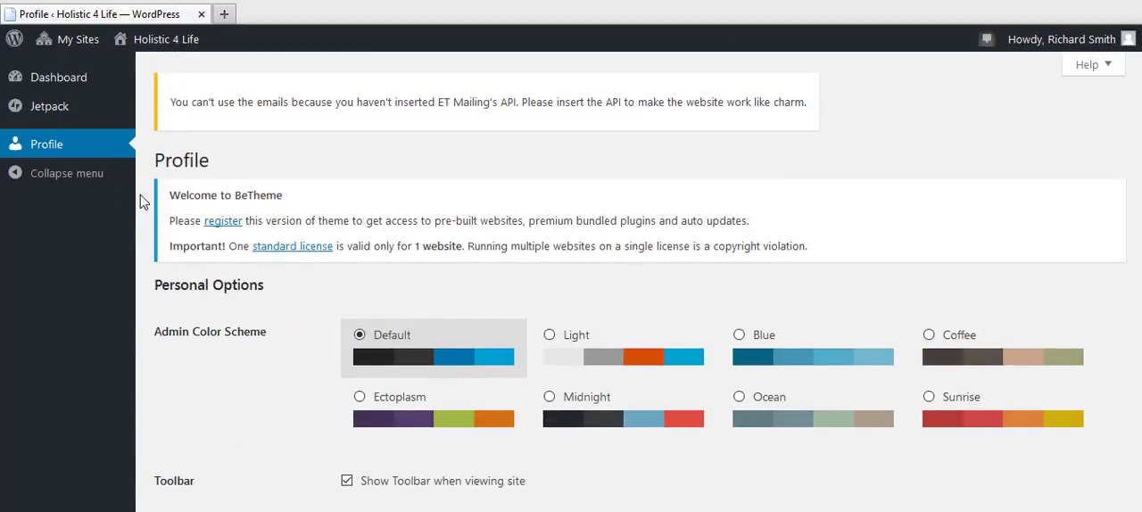
# Step: Visit the Holistic 4 Life site, go to its Business Directory, and open the form for adding a place
pyautogui.moveTo(173, 49)
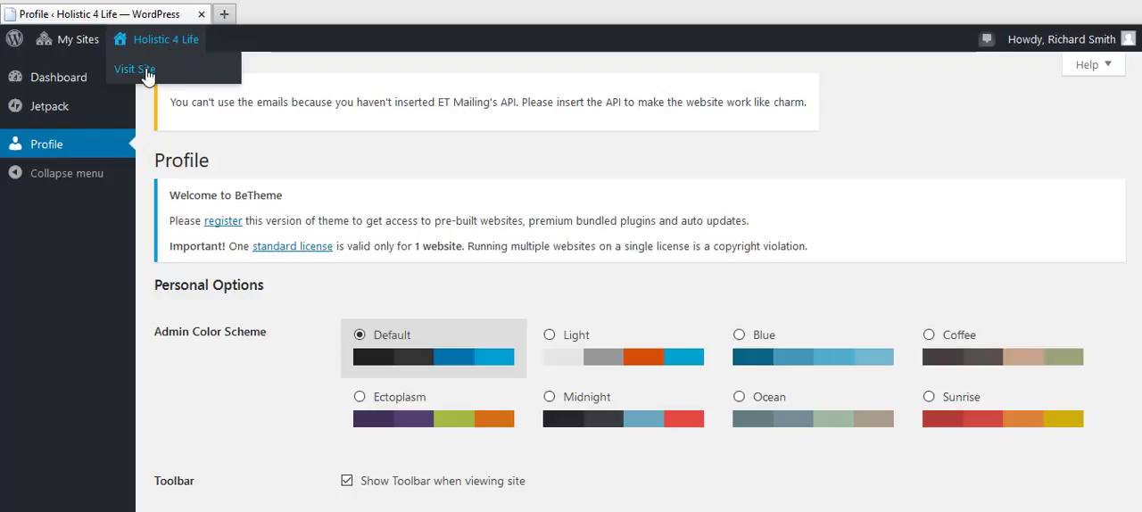
pyautogui.click(145, 71)
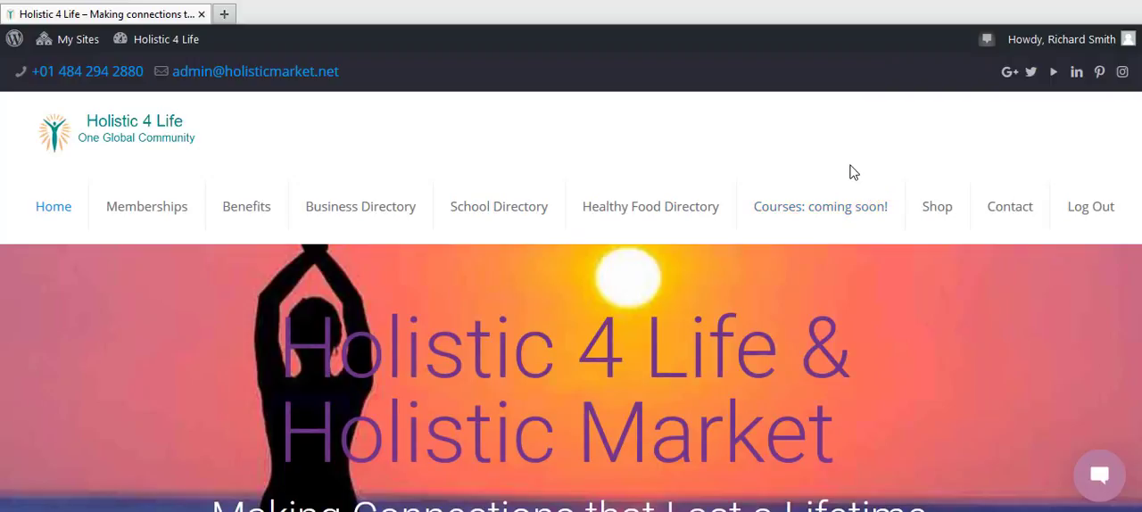
pyautogui.moveTo(1113, 39)
pyautogui.click(346, 217)
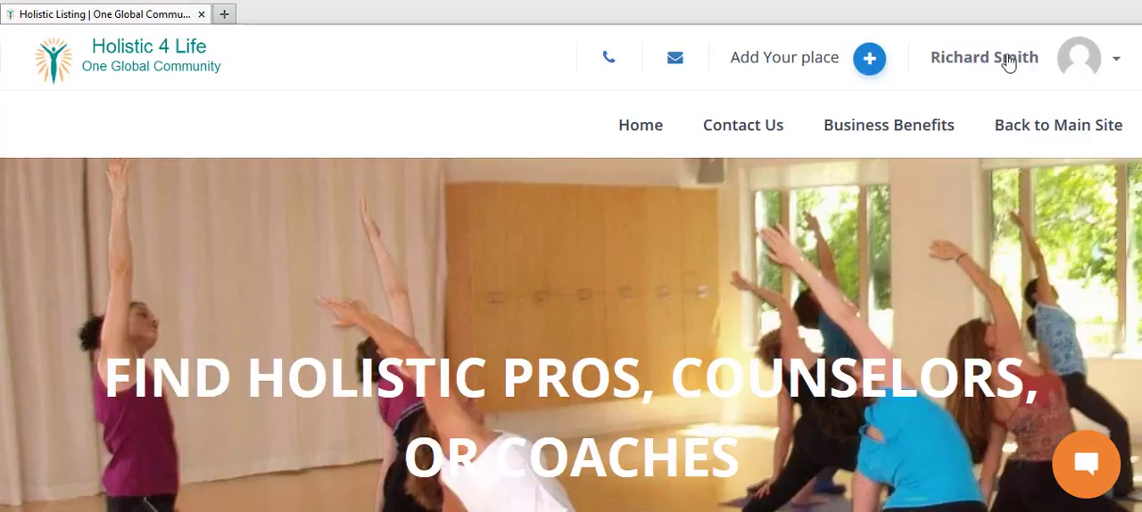
pyautogui.click(870, 59)
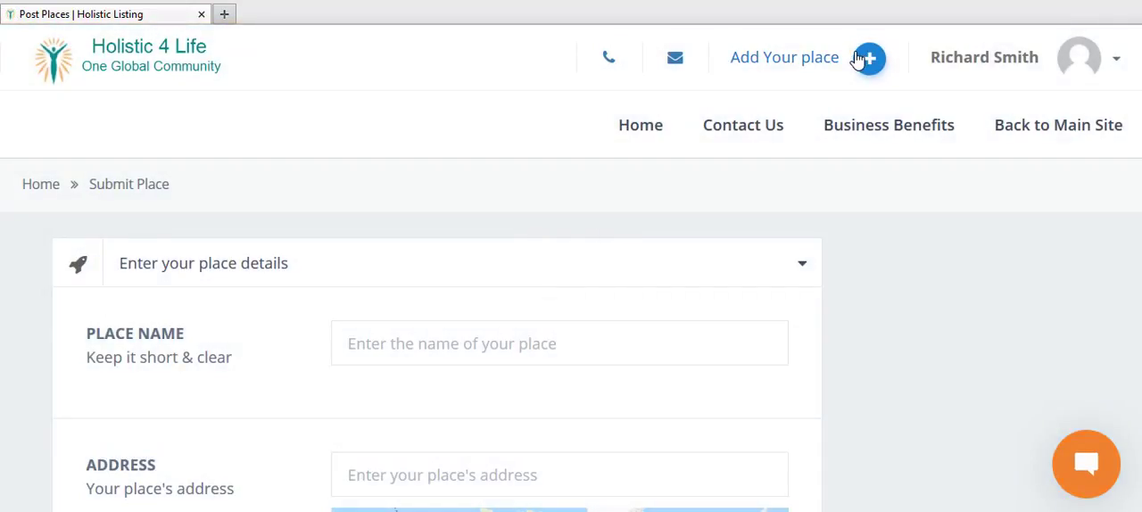
# Step: Enter "Holistic Yoga Studio" as the place name
pyautogui.click(494, 337)
pyautogui.write('hOLIS')
pyautogui.press('BackSpace')
pyautogui.press('BackSpace')
pyautogui.press('BackSpace')
pyautogui.press('BackSpace')
pyautogui.press('BackSpace')
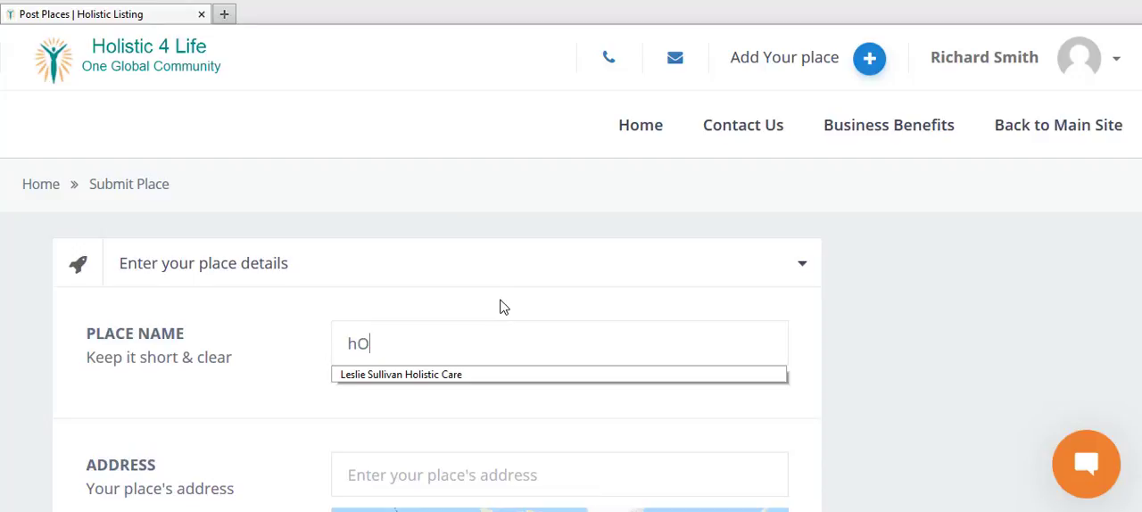
pyautogui.write('Holistic Yoga ')
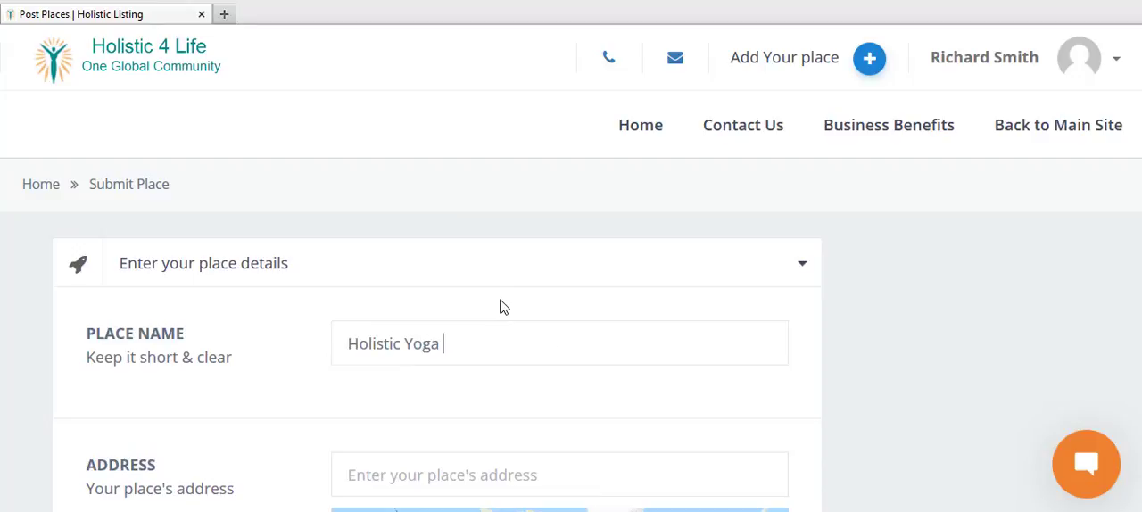
pyautogui.write('Studio')
# Step: Enter the place's full address, including street, city and state
pyautogui.click(472, 461)
pyautogui.scroll(-3, 536, 357)
pyautogui.click(520, 150)
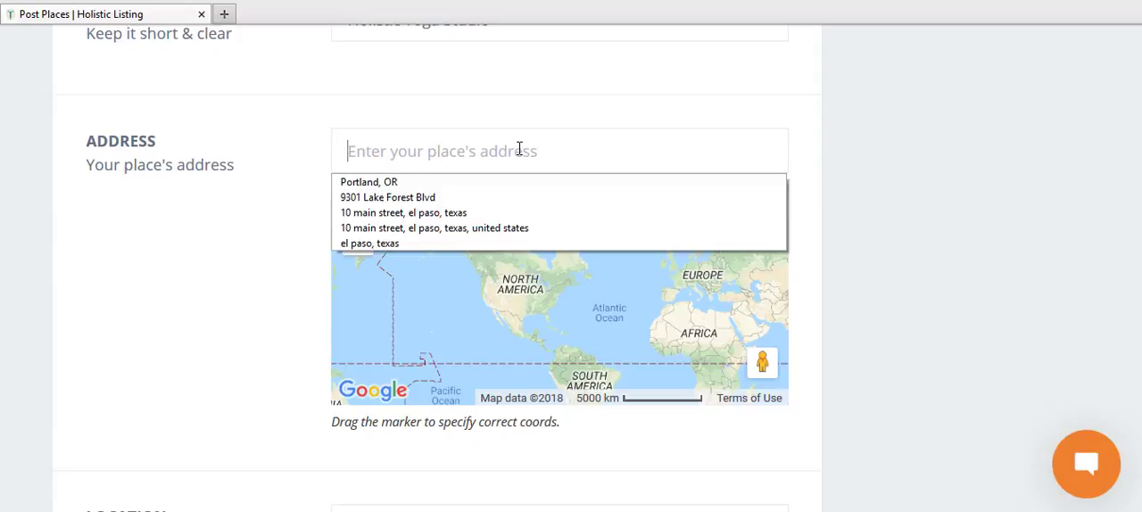
pyautogui.write('1 main St')
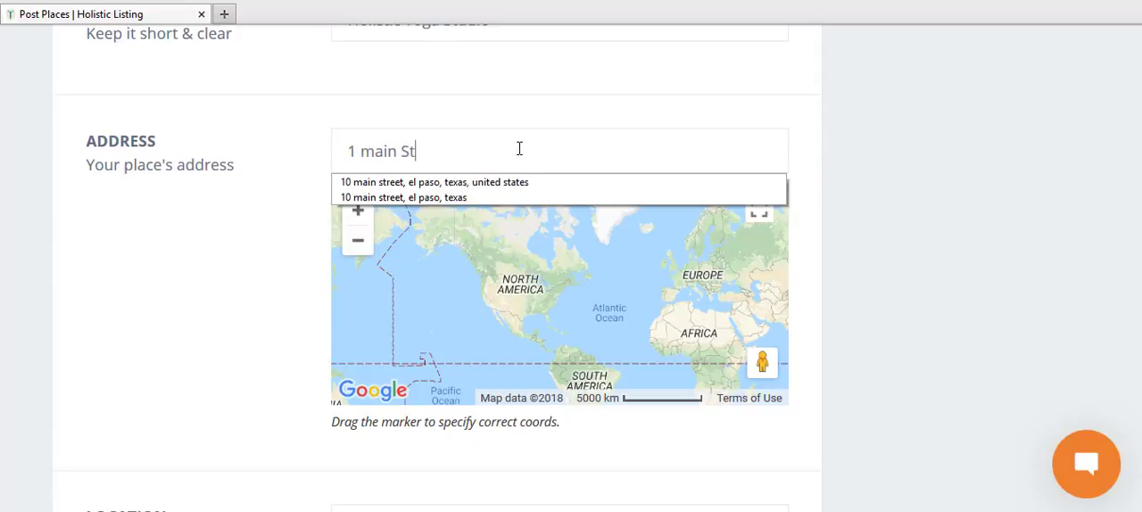
pyautogui.write('re')
pyautogui.press('BackSpace')
pyautogui.press('BackSpace')
pyautogui.press('BackSpace')
pyautogui.press('BackSpace')
pyautogui.write('Street,')
pyautogui.press('BackSpace')
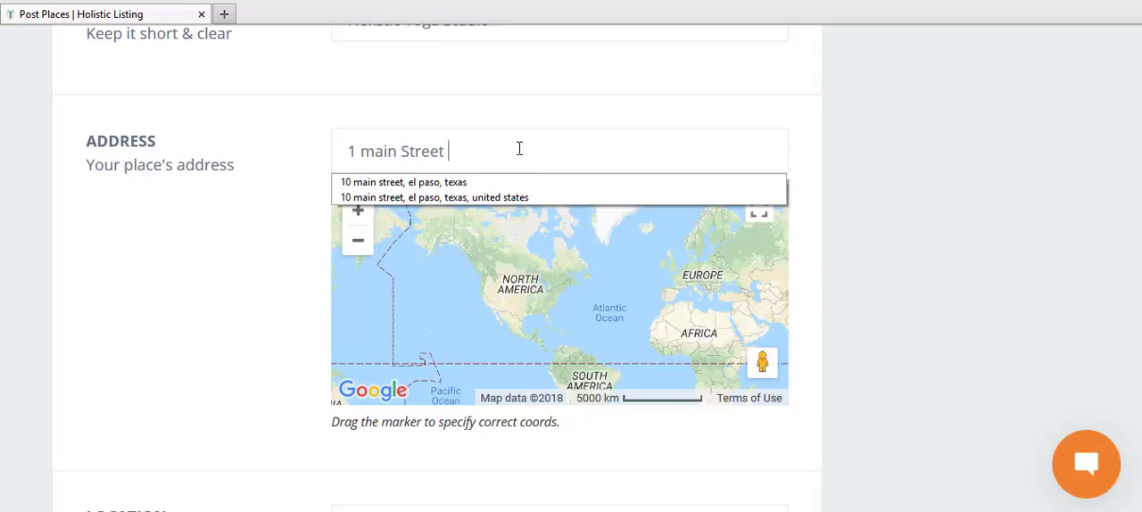
pyautogui.write('new ')
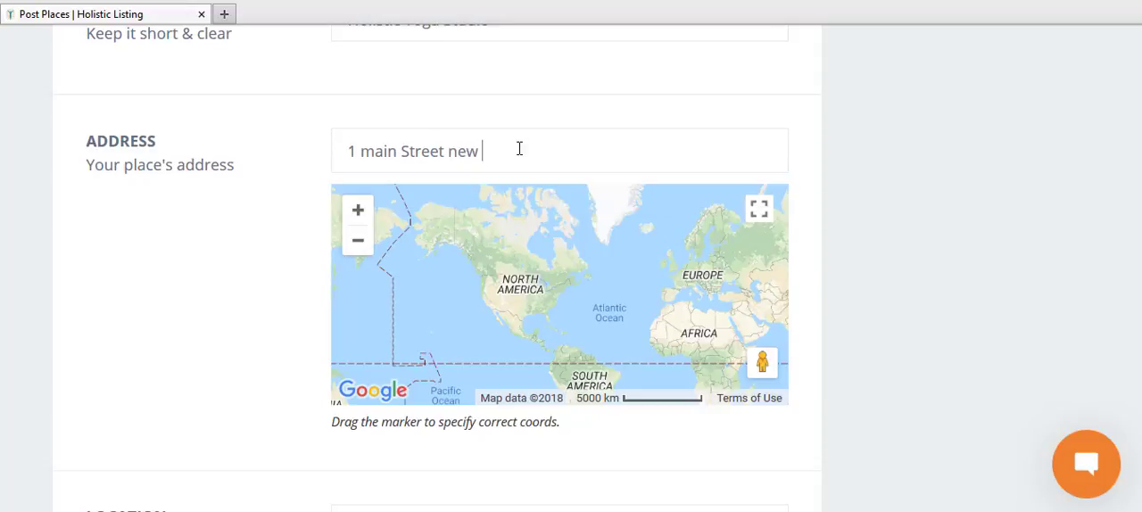
pyautogui.write('York')
pyautogui.press('BackSpace')
pyautogui.press('BackSpace')
pyautogui.press('BackSpace')
pyautogui.press('BackSpace')
pyautogui.press('BackSpace')
pyautogui.press('BackSpace')
pyautogui.write('New York, Ne')
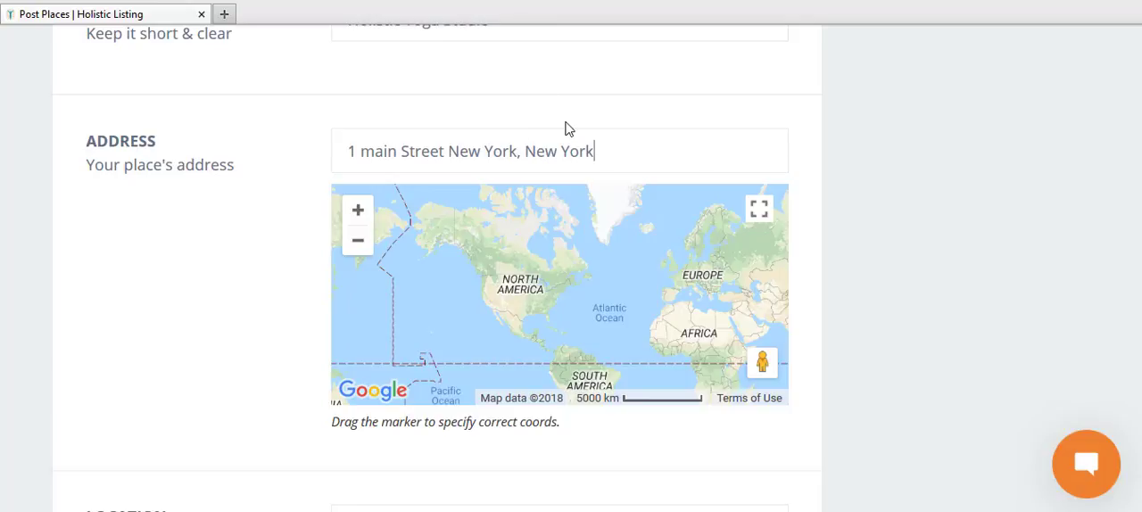
# Step: Choose New York as the place's location and enter its contact phone number
pyautogui.scroll(-2, 571, 259)
pyautogui.scroll(-1, 571, 259)
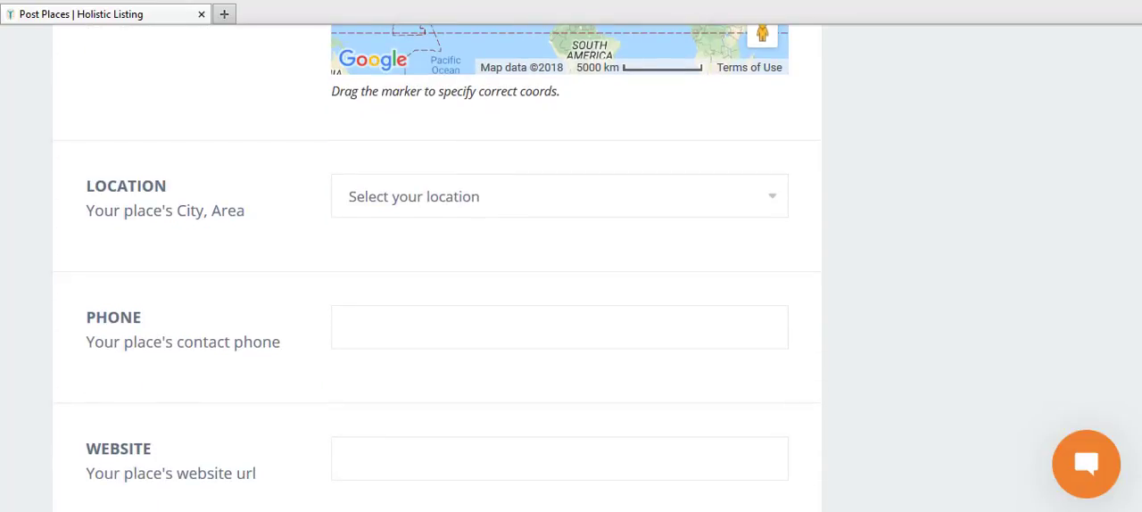
pyautogui.click(457, 213)
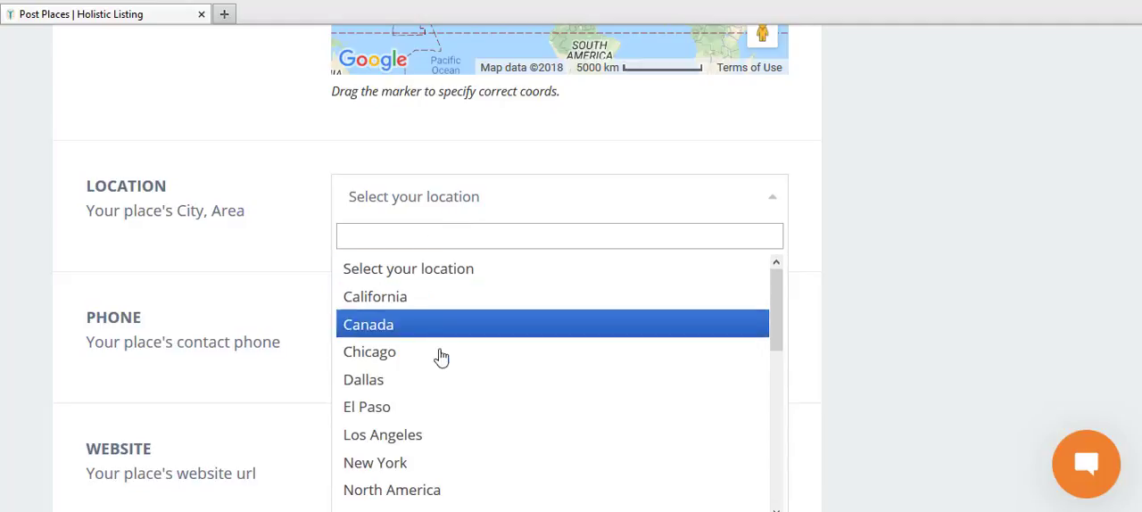
pyautogui.click(421, 465)
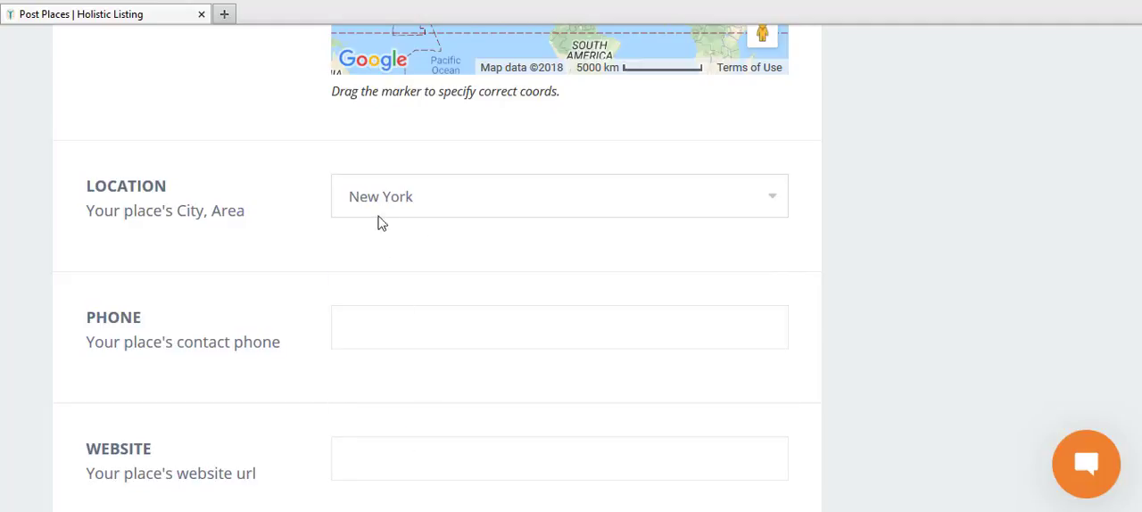
pyautogui.click(405, 325)
pyautogui.write('5')
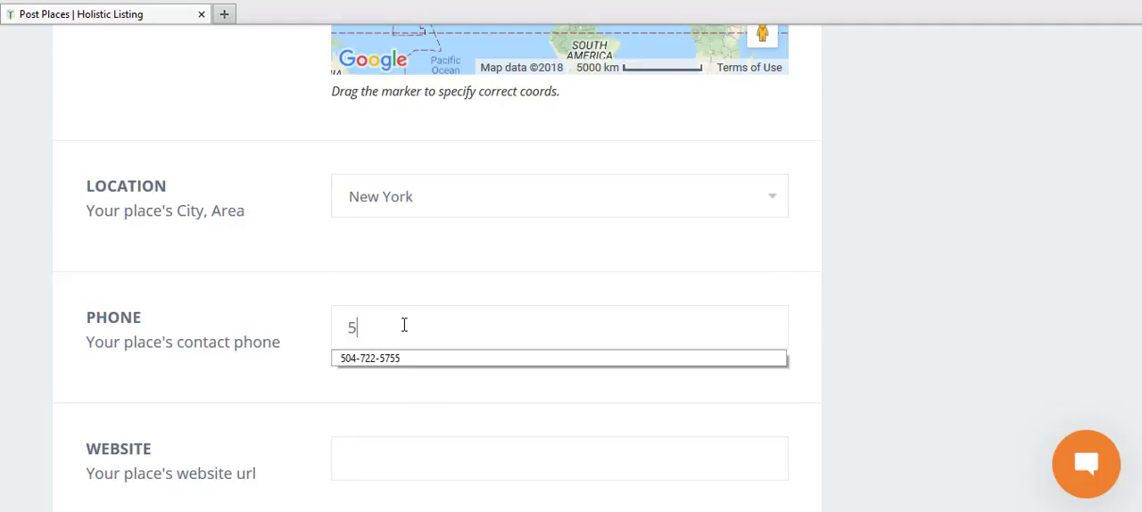
pyautogui.write('555555555')
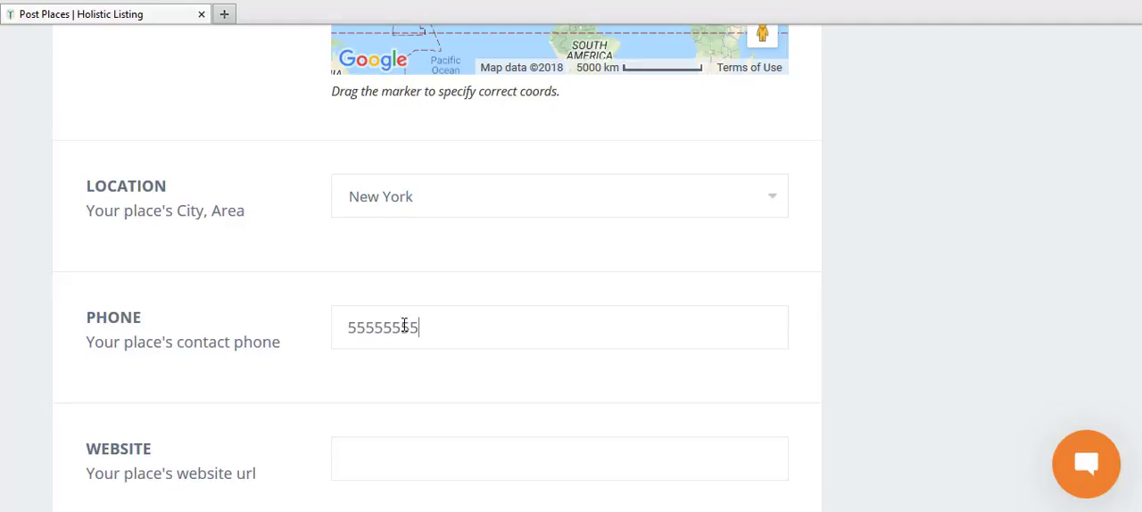
pyautogui.click(418, 473)
pyautogui.scroll(-3, 571, 268)
pyautogui.click(555, 214)
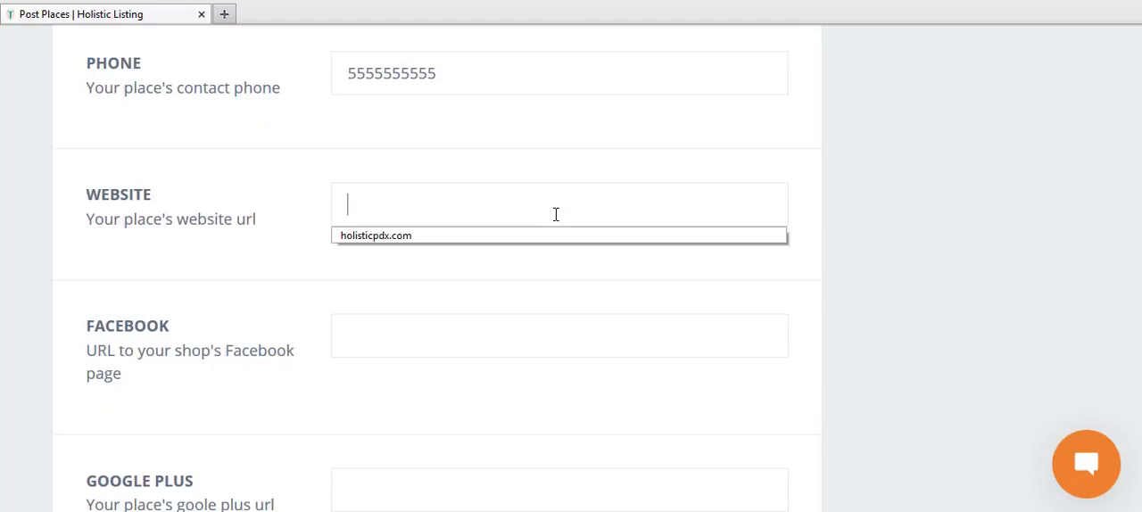
pyautogui.write('https')
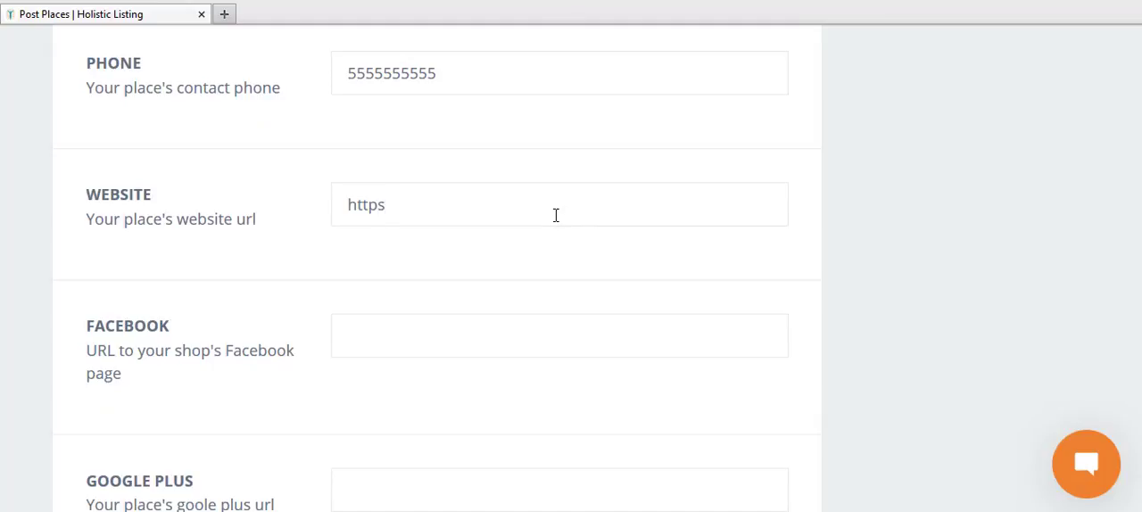
pyautogui.write('://holisticmarket.net')
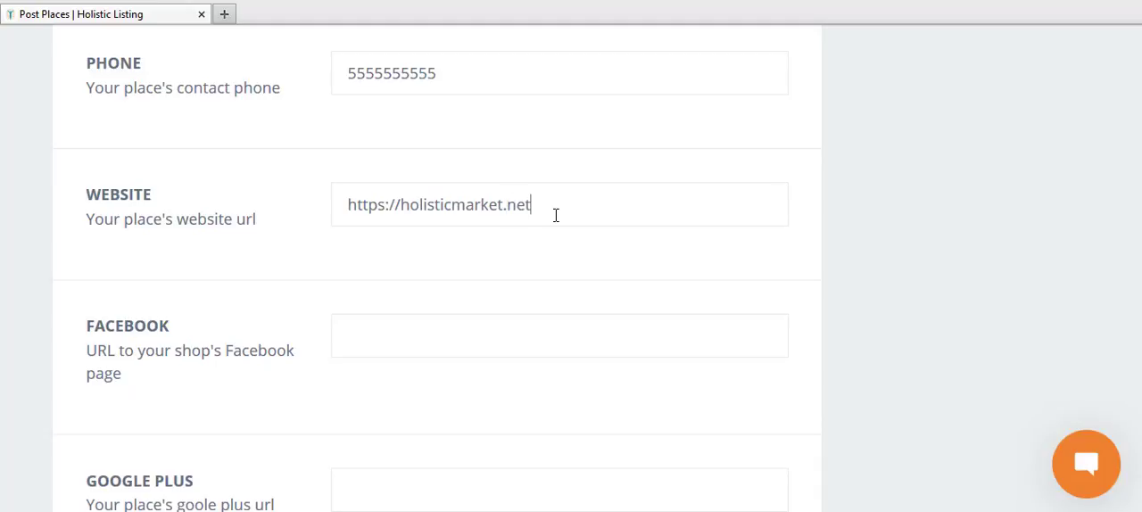
# Step: Go through the Facebook, Google Plus and Twitter fields, and view the time choices for the place's opening hours
pyautogui.click(437, 329)
pyautogui.click(401, 473)
pyautogui.scroll(-4, 1138, 200)
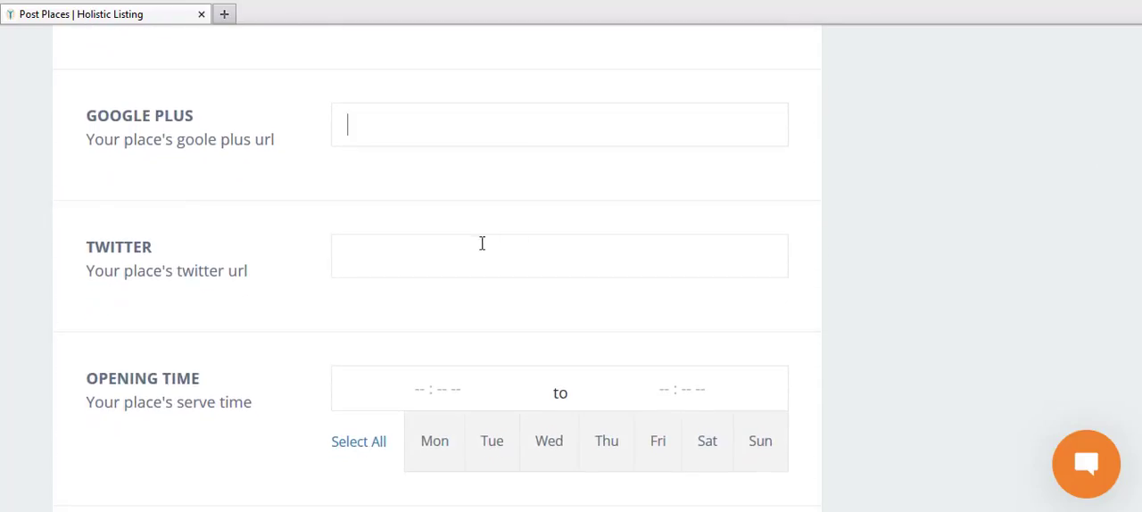
pyautogui.click(448, 247)
pyautogui.click(395, 381)
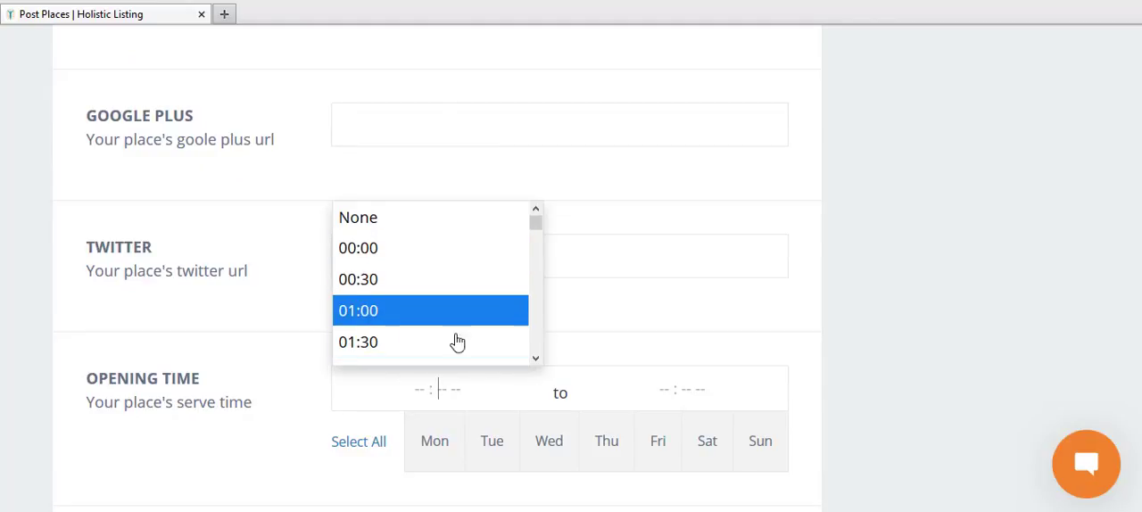
pyautogui.scroll(-4, 1137, 259)
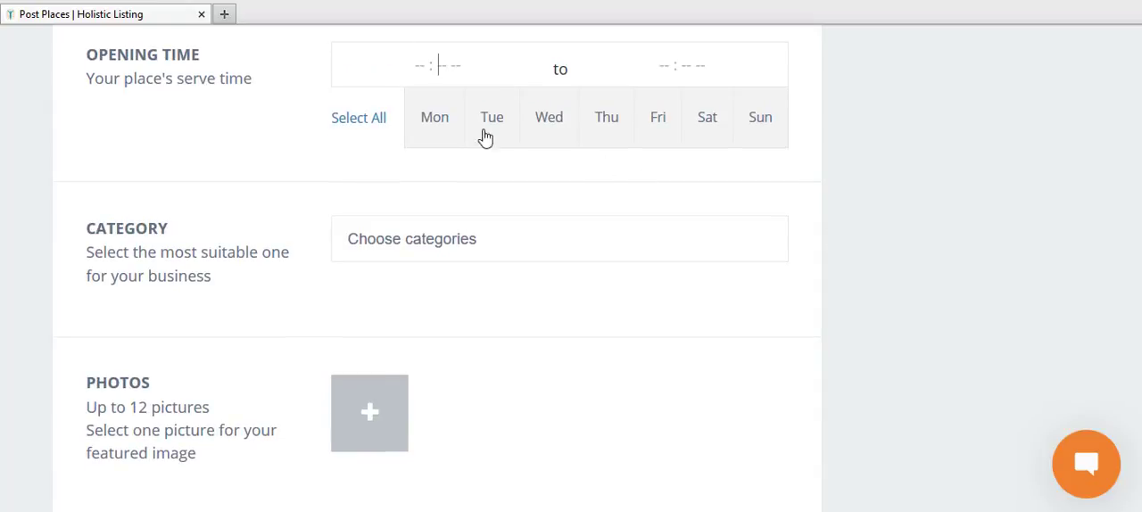
pyautogui.click(435, 123)
pyautogui.scroll(3, 1129, 315)
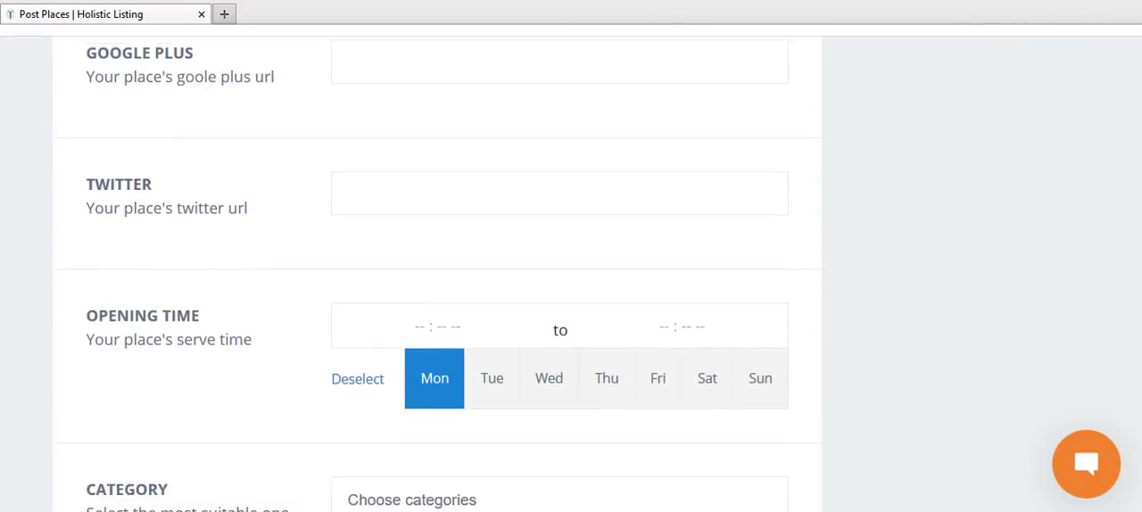
pyautogui.scroll(-1, 550, 262)
pyautogui.click(491, 320)
pyautogui.click(549, 319)
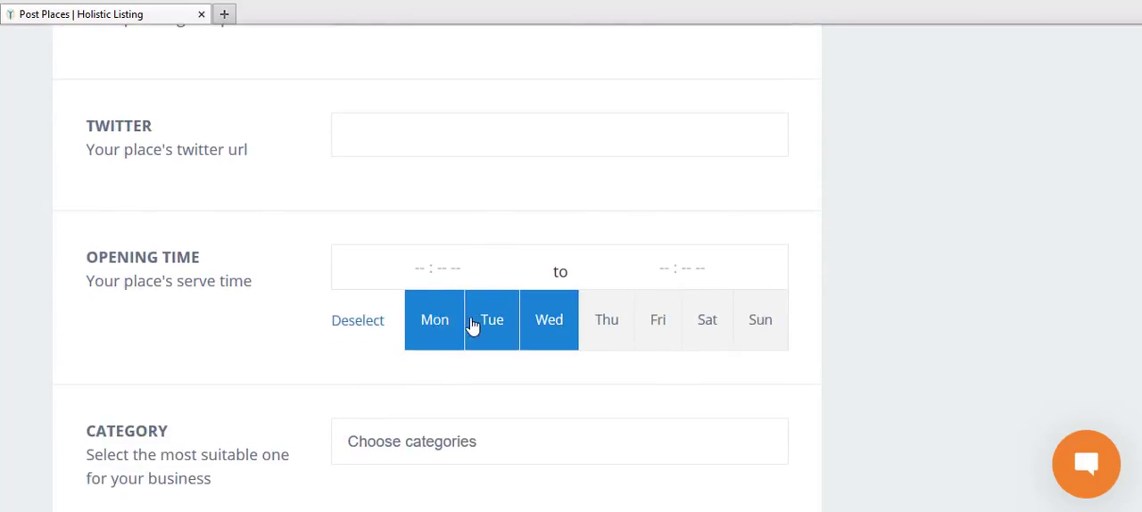
pyautogui.click(453, 323)
pyautogui.click(474, 322)
pyautogui.click(537, 328)
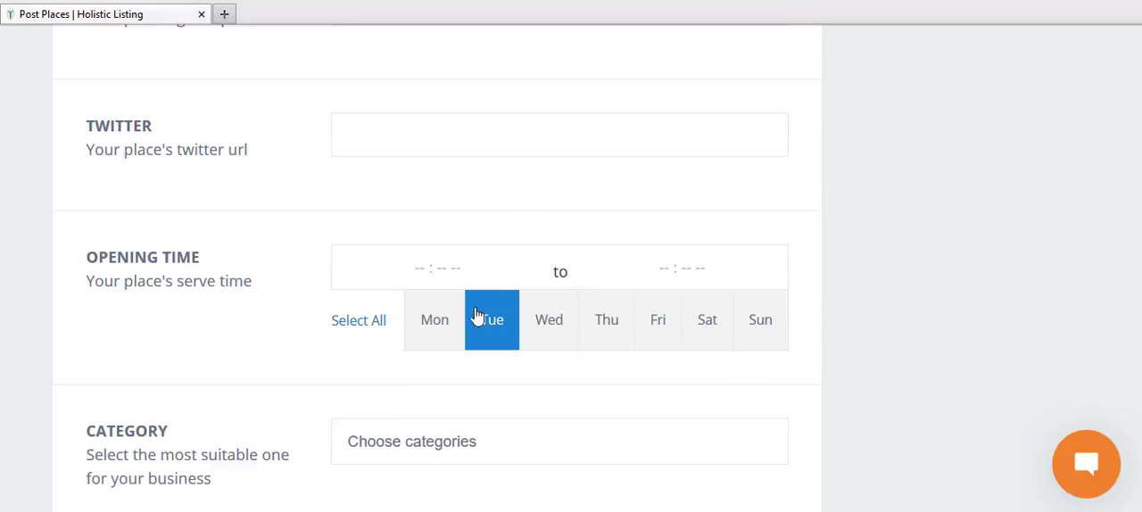
# Step: Set Monday's opening time from 00:00 to 06:30
pyautogui.click(444, 323)
pyautogui.click(439, 267)
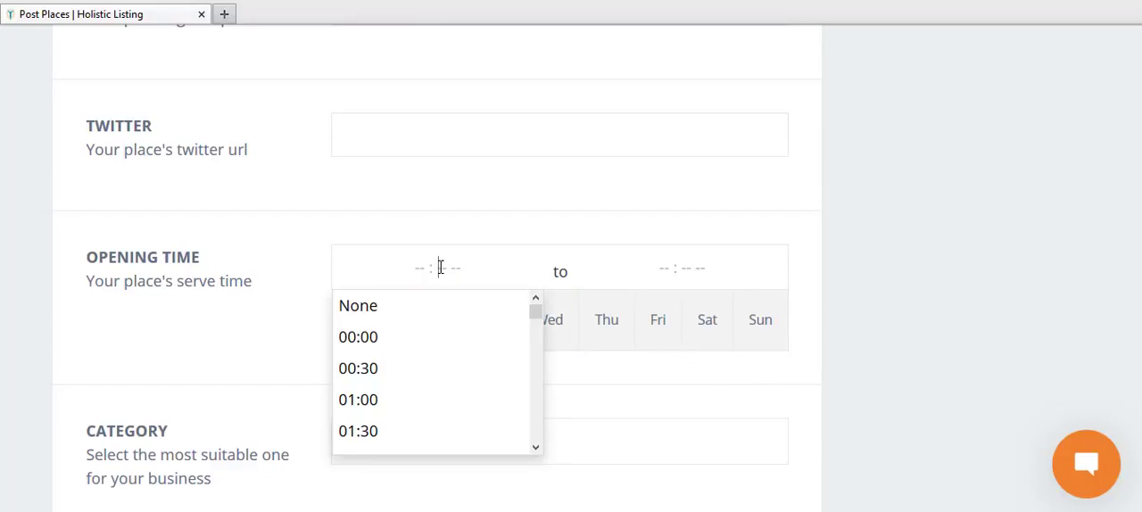
pyautogui.click(390, 334)
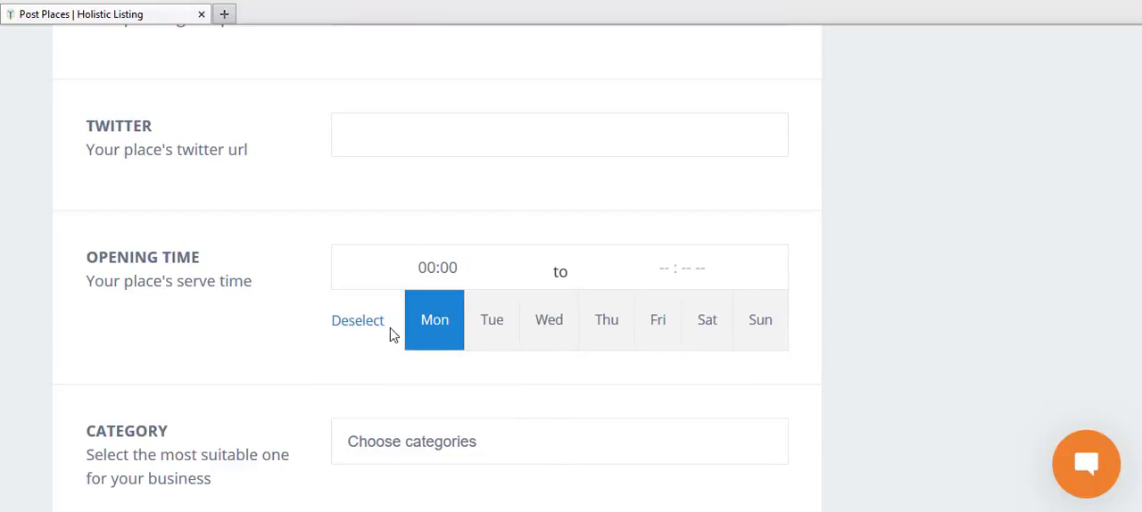
pyautogui.click(682, 271)
pyautogui.scroll(-5, 642, 406)
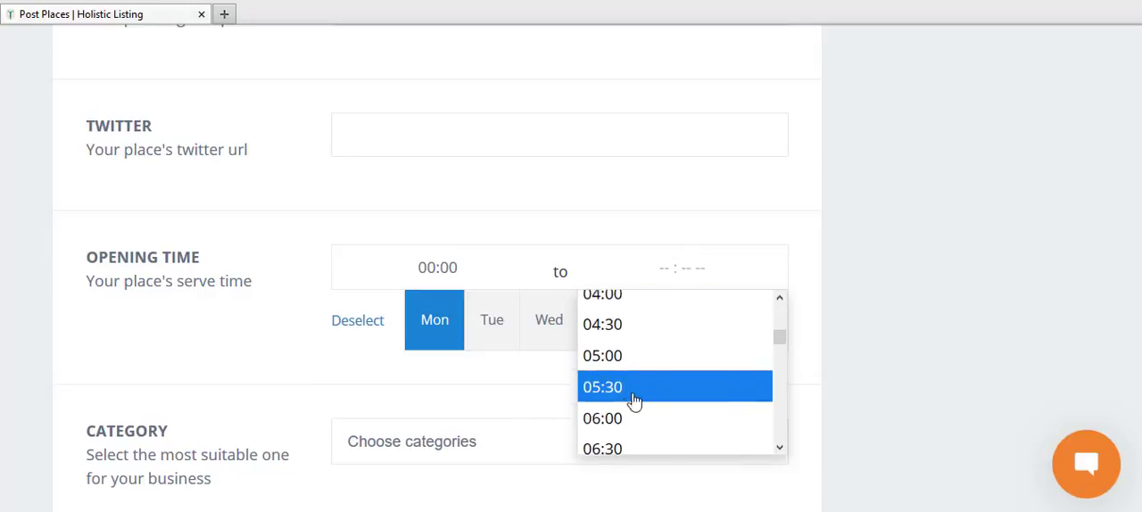
pyautogui.click(612, 446)
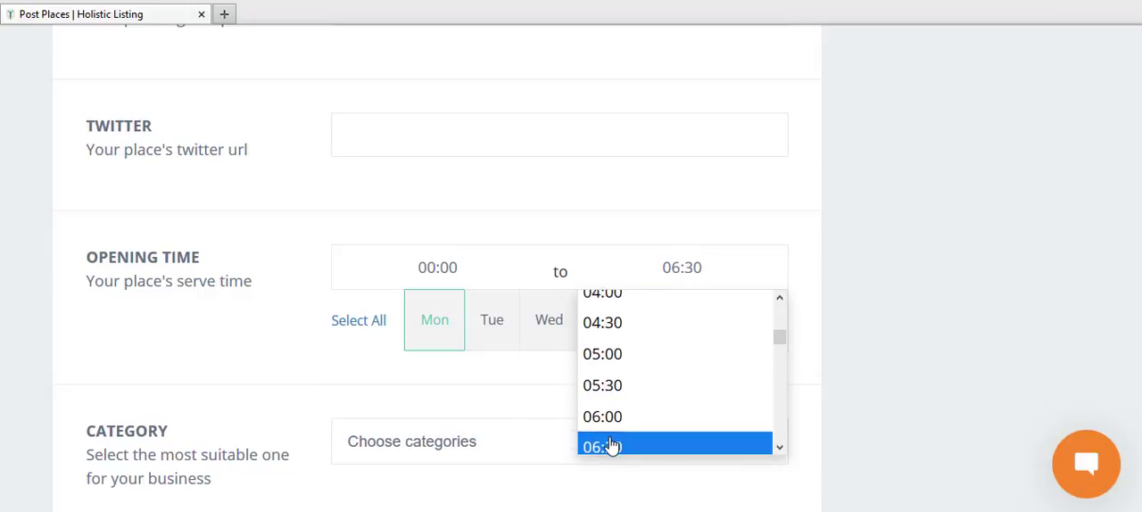
# Step: Switch back and forth between Monday and Tuesday to compare the opening hours stored for each day
pyautogui.click(499, 321)
pyautogui.click(436, 323)
pyautogui.click(491, 324)
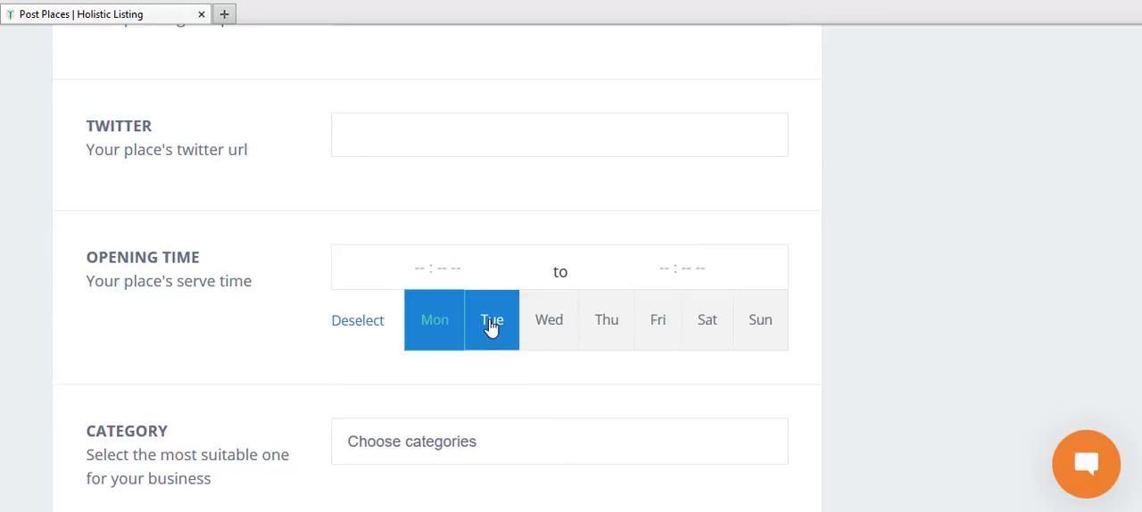
pyautogui.click(446, 319)
pyautogui.click(503, 328)
pyautogui.click(434, 326)
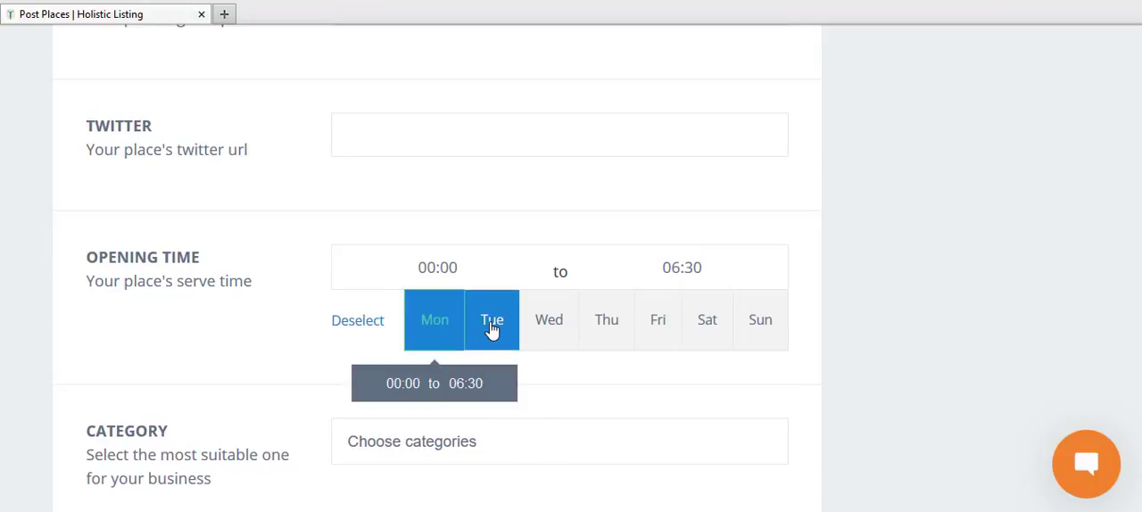
pyautogui.click(492, 329)
pyautogui.click(448, 330)
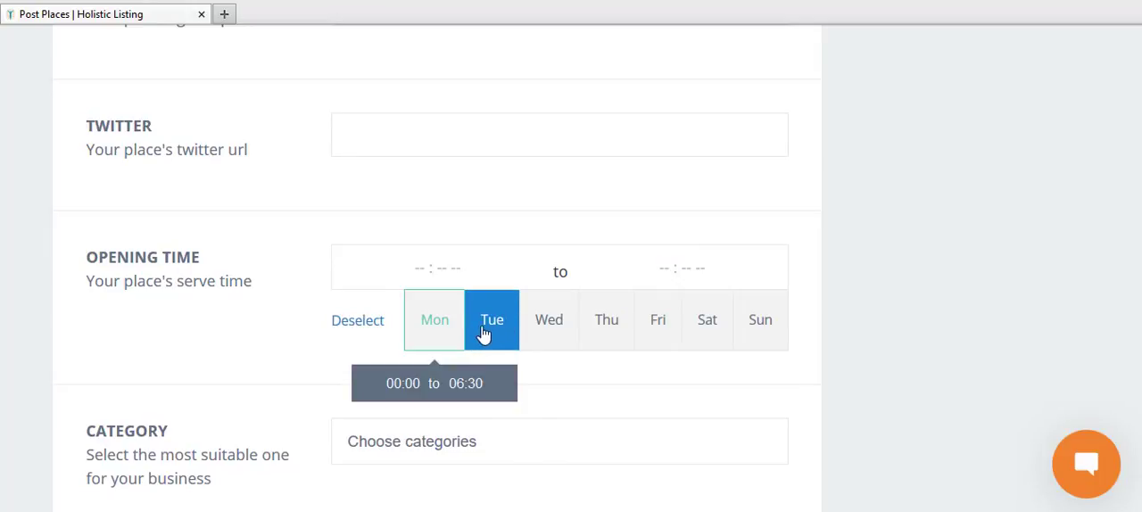
pyautogui.click(478, 338)
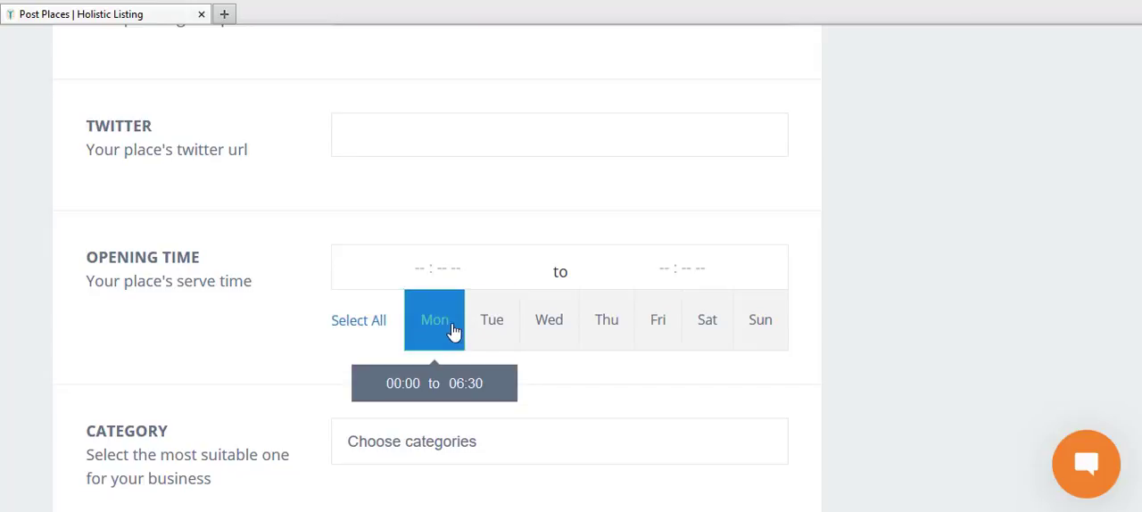
# Step: Select all days from Monday through Sunday for the place's opening time
pyautogui.click(453, 331)
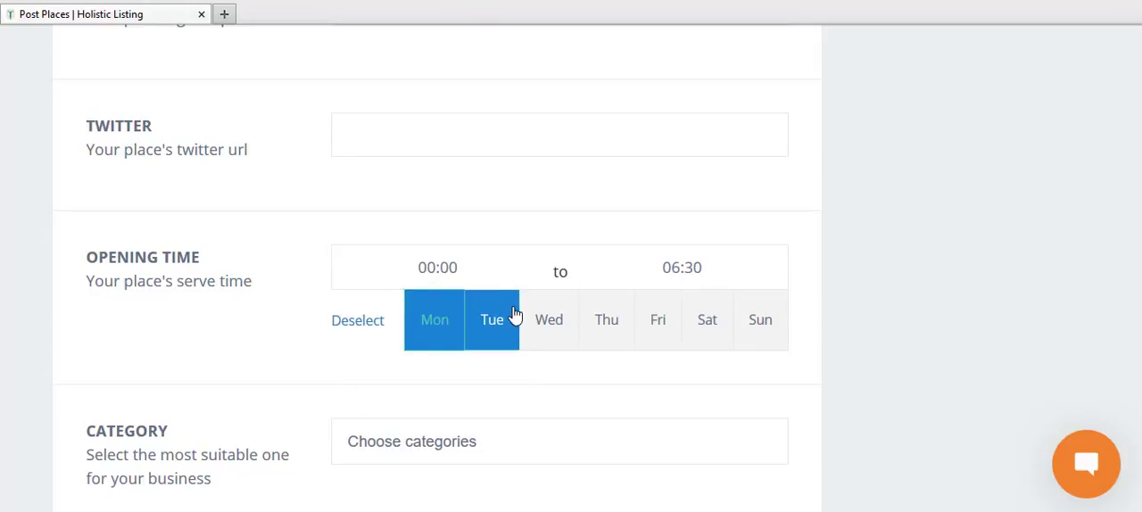
pyautogui.click(513, 322)
pyautogui.click(555, 323)
pyautogui.click(597, 327)
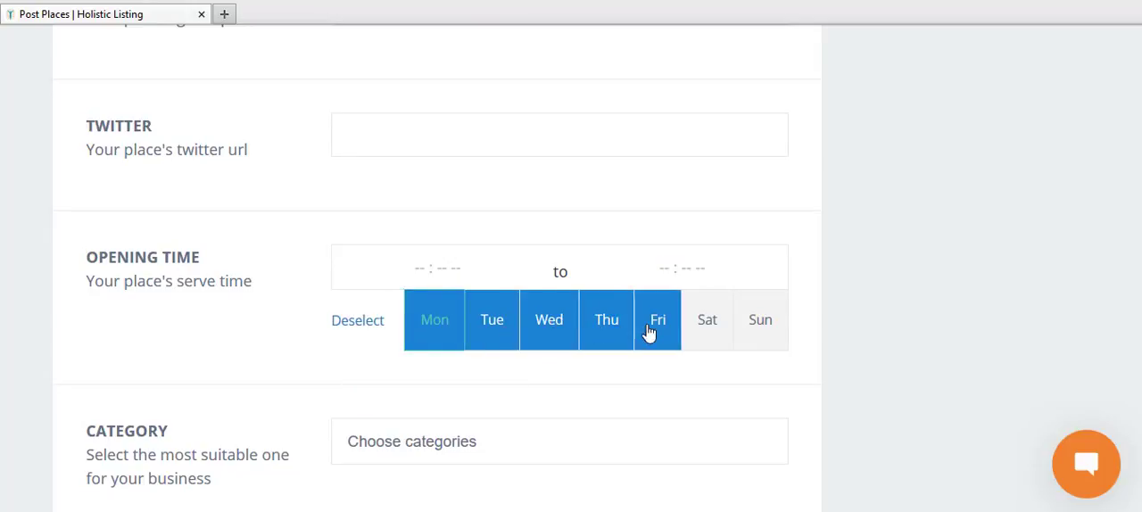
pyautogui.click(649, 332)
pyautogui.click(691, 337)
pyautogui.click(763, 332)
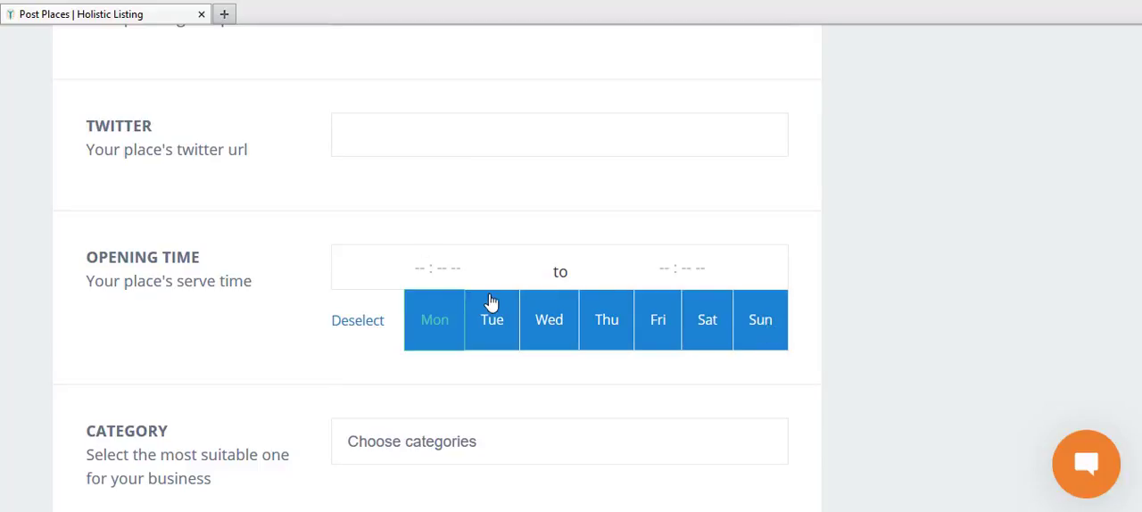
pyautogui.moveTo(454, 333)
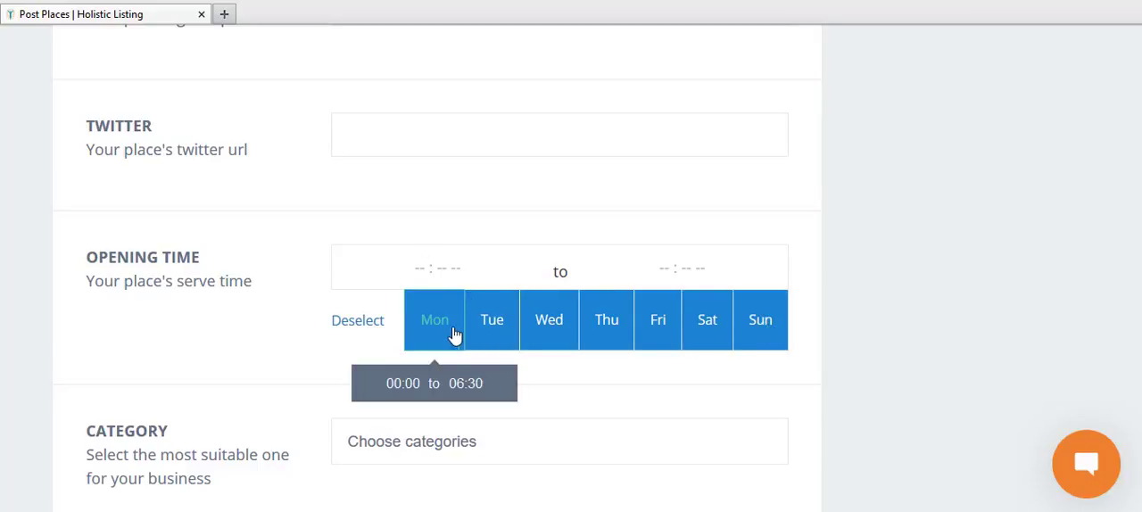
# Step: Assign the categories Alternative Healing, Chinese Medicine and Life Coach to the place
pyautogui.click(415, 441)
pyautogui.scroll(-3, 1137, 288)
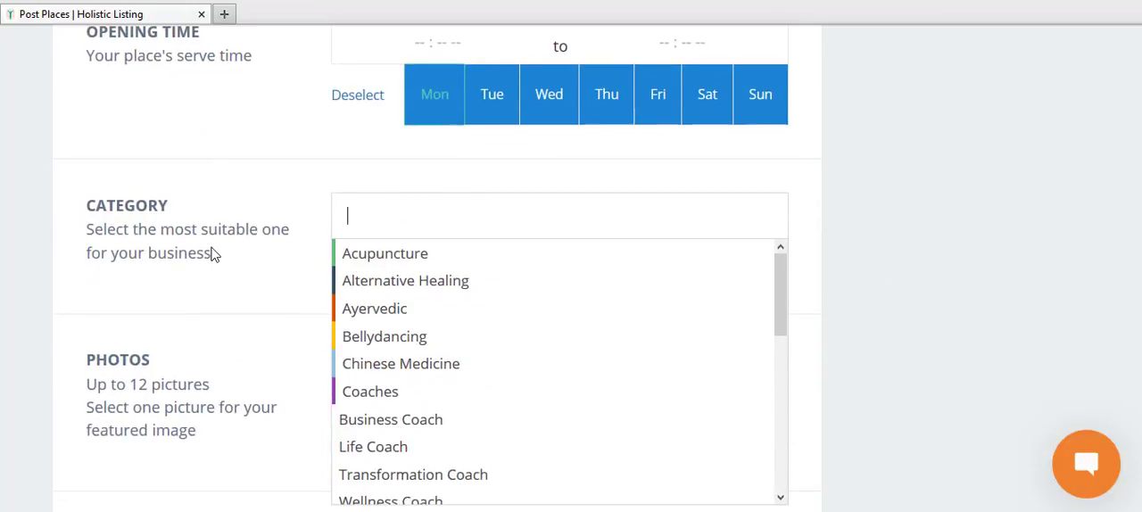
pyautogui.click(429, 282)
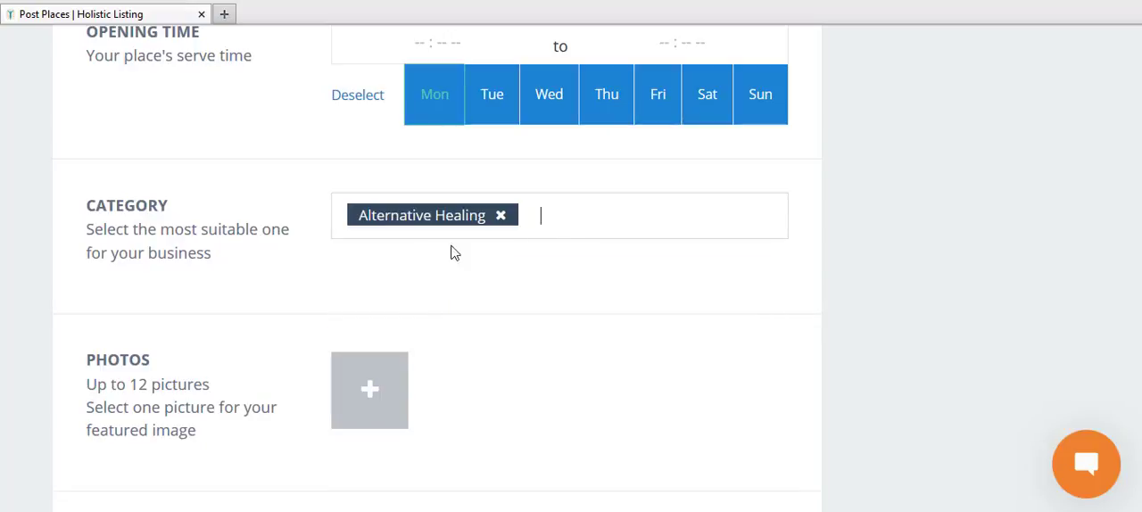
pyautogui.click(542, 227)
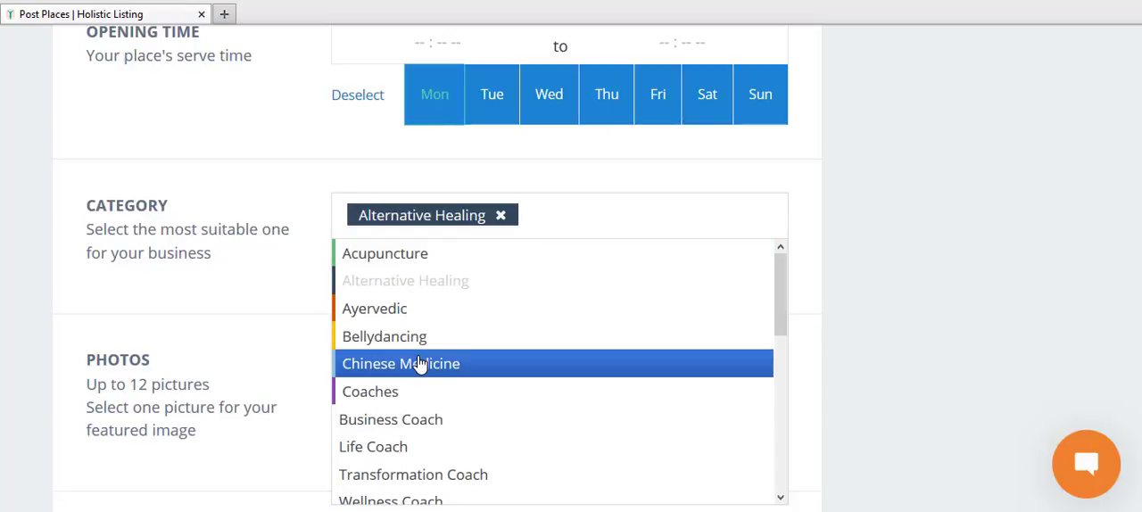
pyautogui.click(419, 364)
pyautogui.click(717, 220)
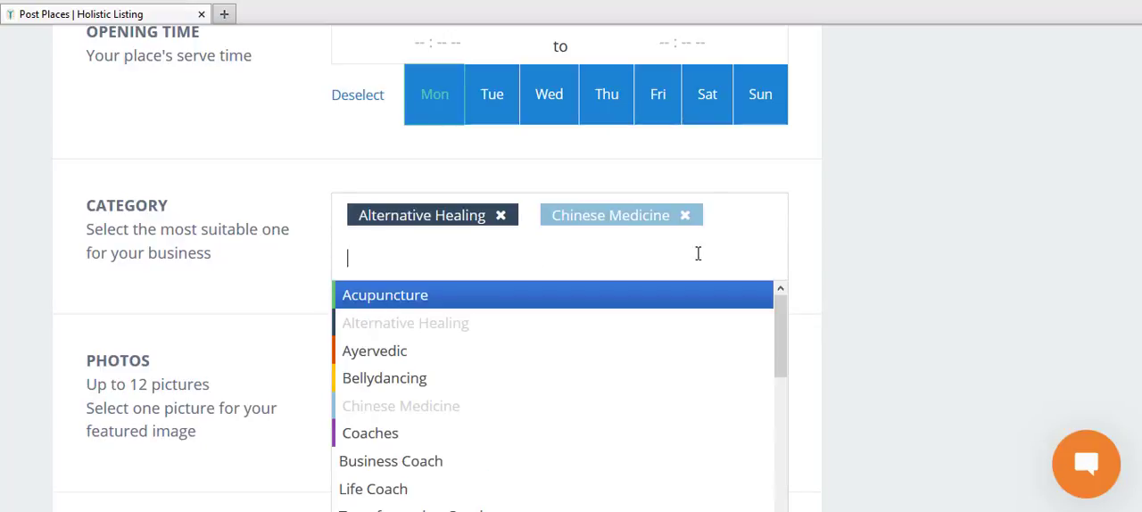
pyautogui.click(552, 489)
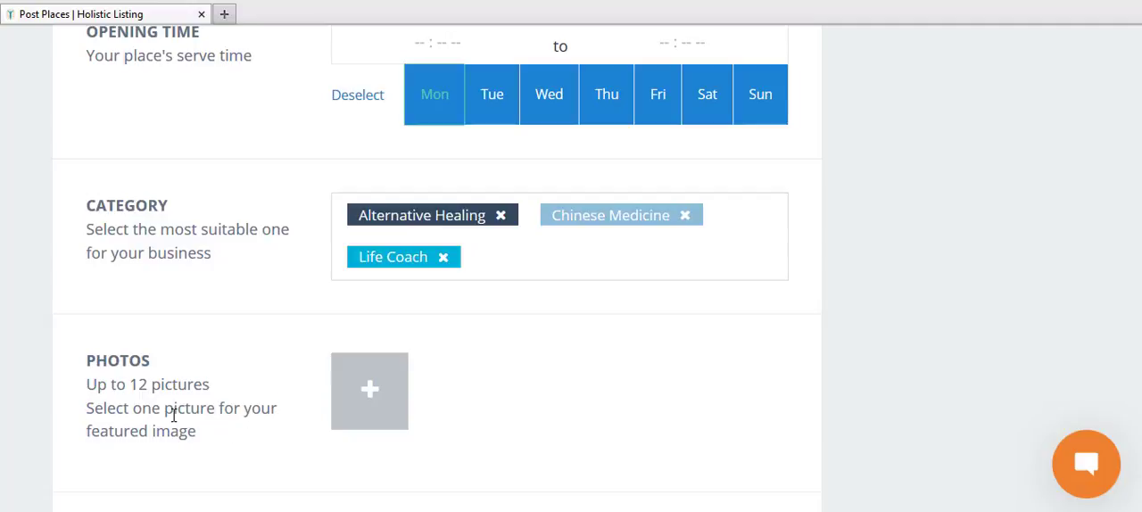
# Step: Upload yoga.jpeg from the Desktop as the place's photo
pyautogui.click(347, 380)
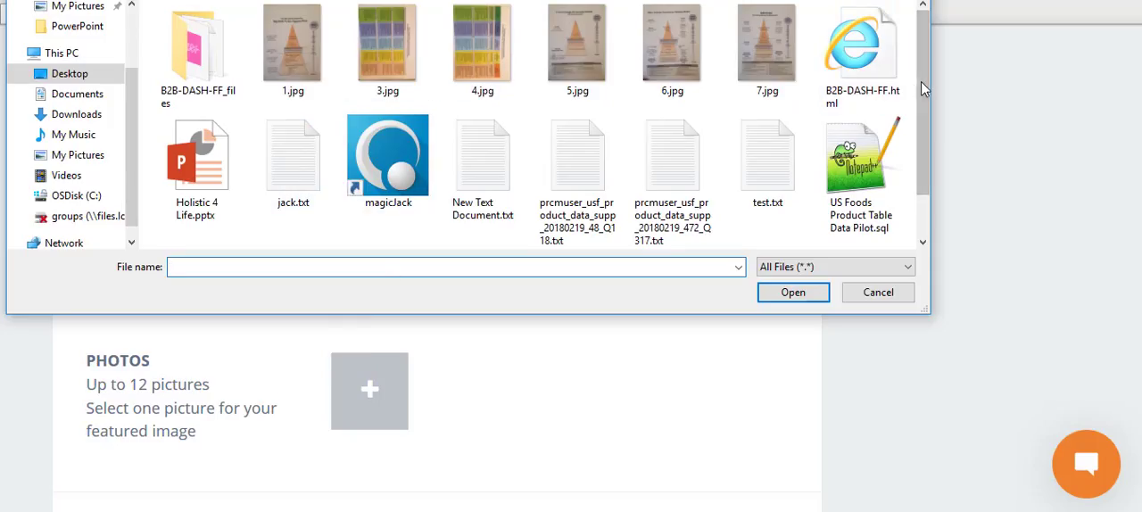
pyautogui.moveTo(924, 111); pyautogui.dragTo(927, 161)
pyautogui.click(204, 222)
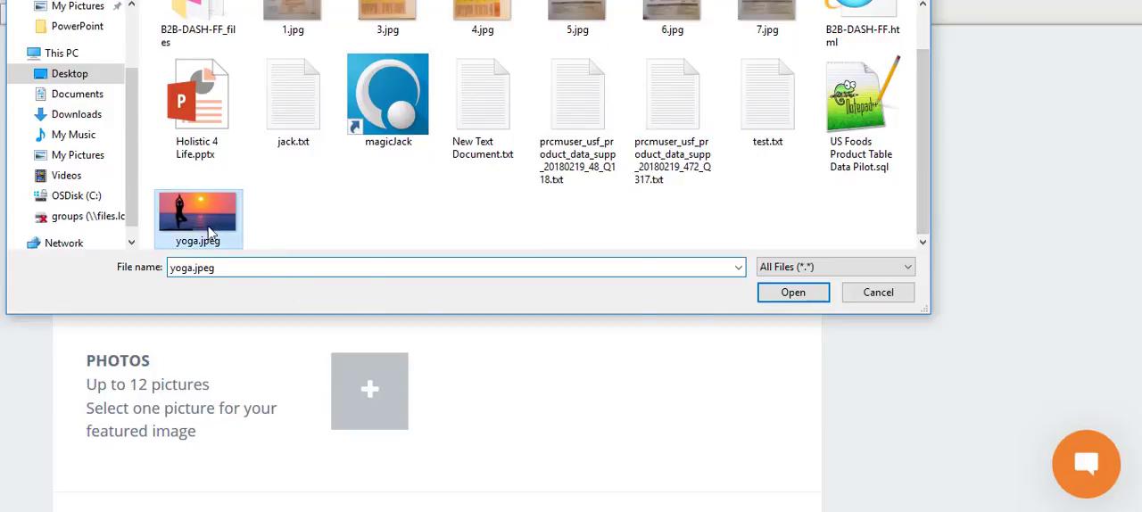
pyautogui.click(788, 297)
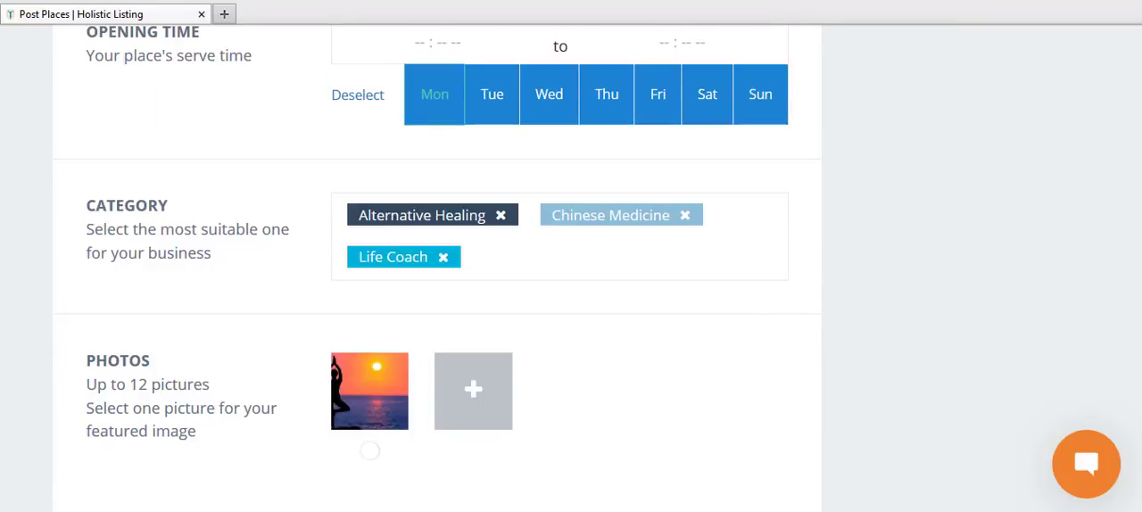
# Step: Enter "Add a short description of your business." as the place's description
pyautogui.scroll(-5, 711, 325)
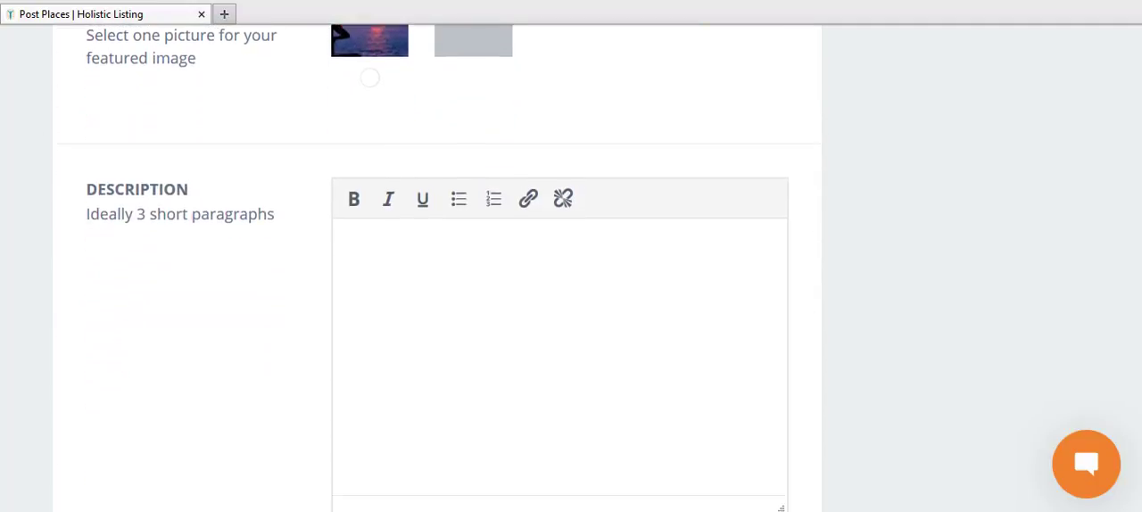
pyautogui.click(548, 249)
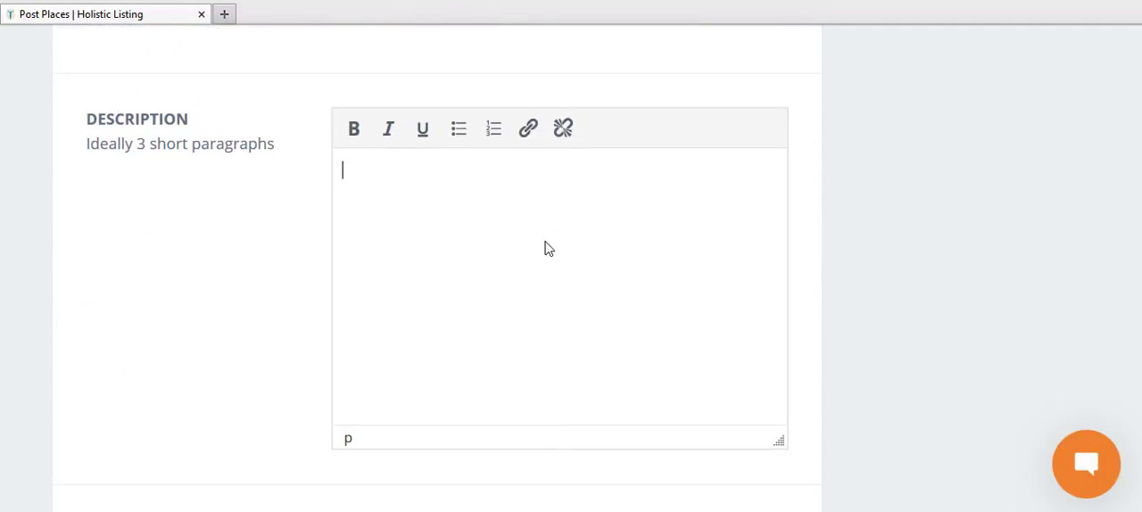
pyautogui.write('Add a short d')
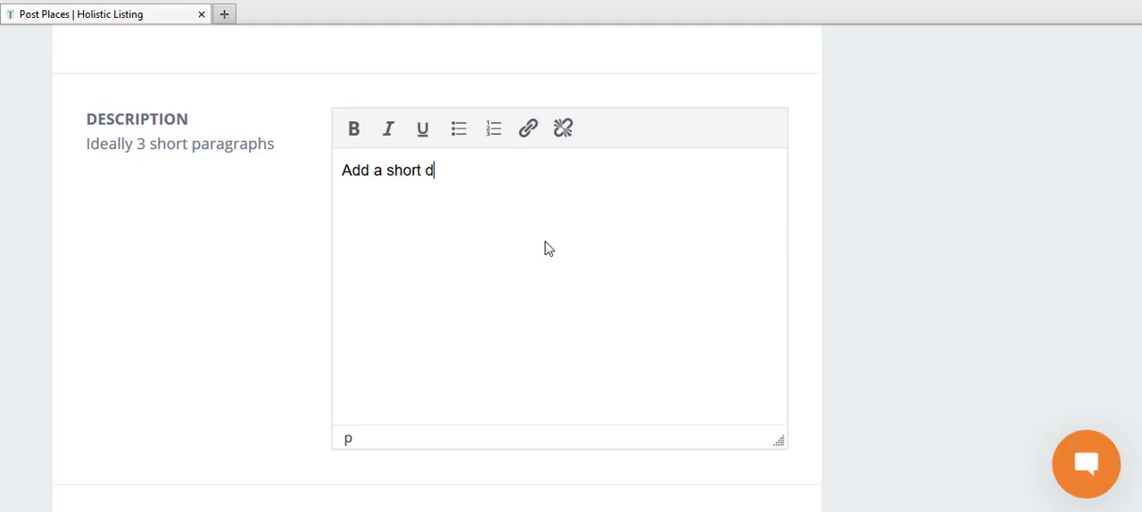
pyautogui.write('escription of your ')
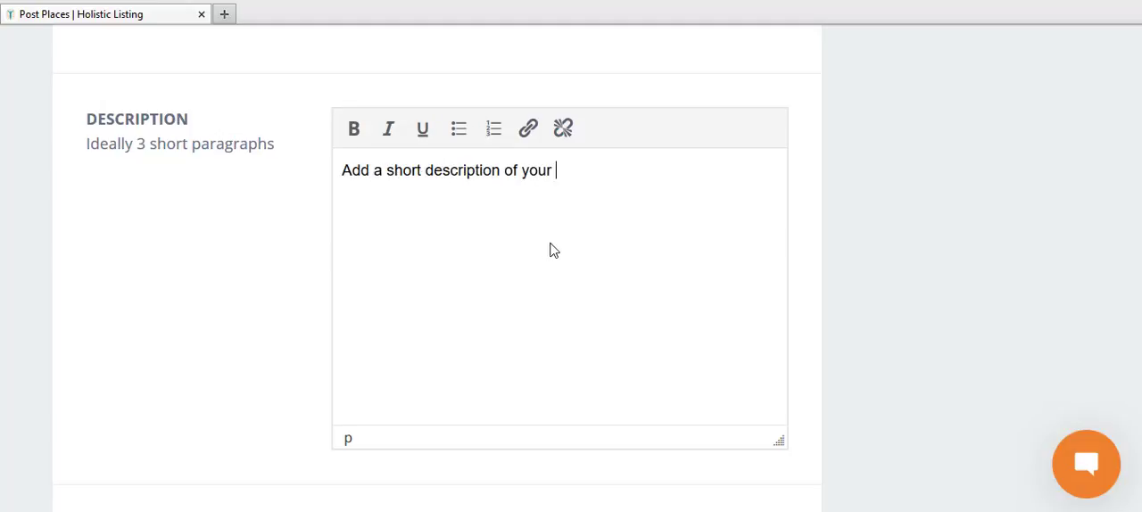
pyautogui.write('business.')
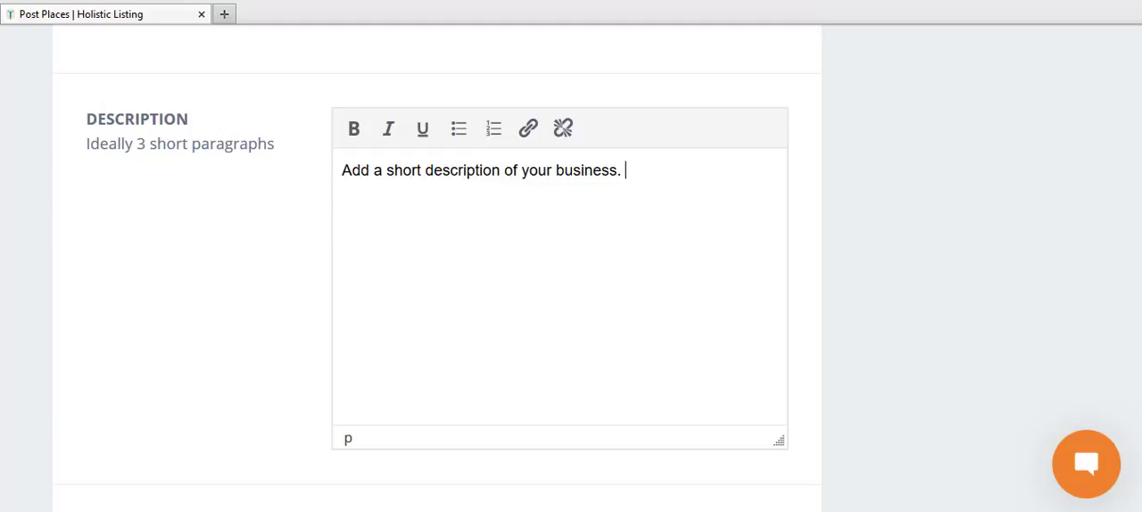
# Step: Review the completed place form and submit the listing
pyautogui.scroll(-3, 571, 268)
pyautogui.scroll(13, 571, 268)
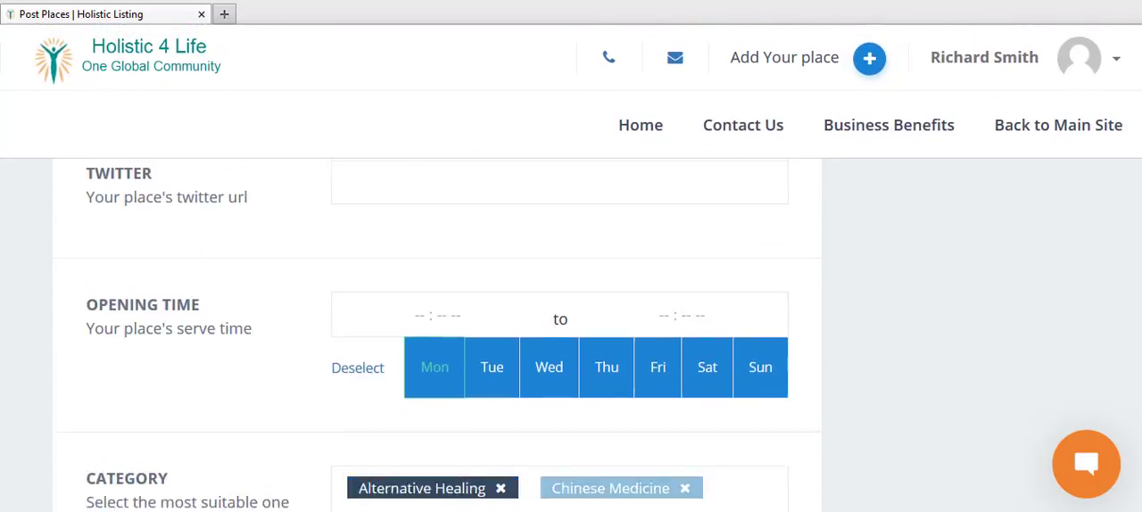
pyautogui.scroll(-10, 571, 268)
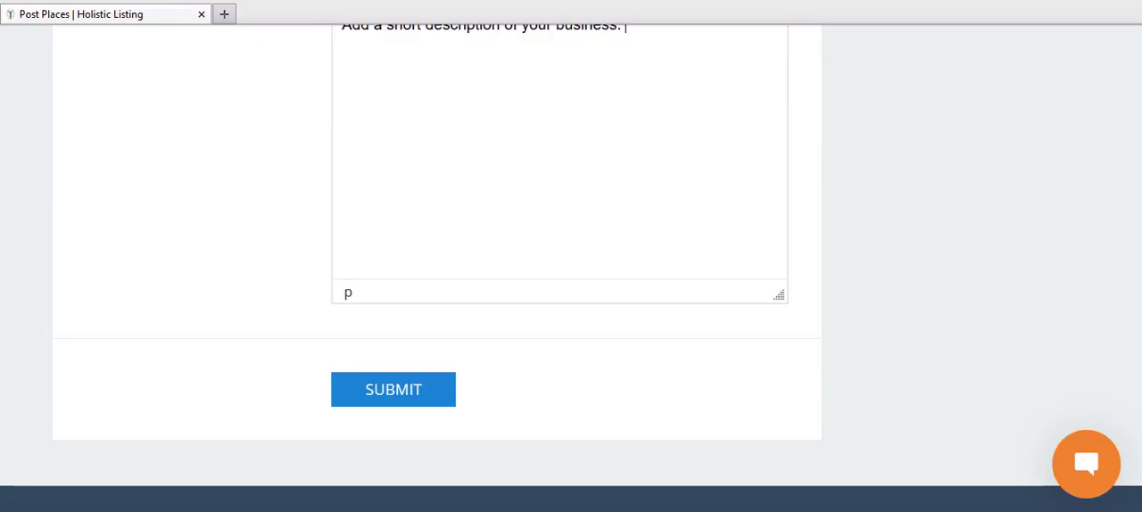
pyautogui.click(440, 389)
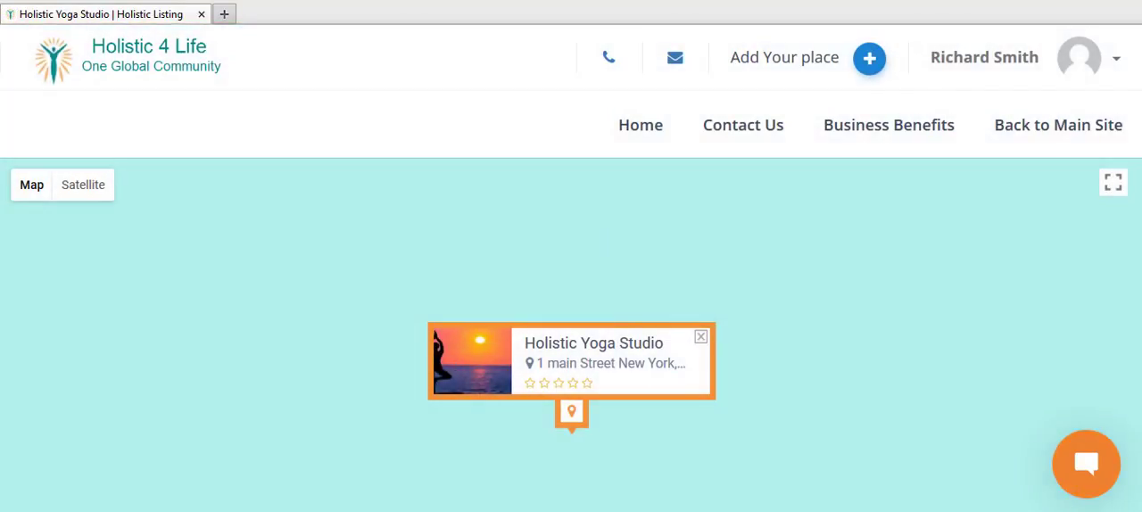
# Step: Look over the published Holistic Yoga Studio listing and open its place information for editing as the owner
pyautogui.scroll(-6, 571, 335)
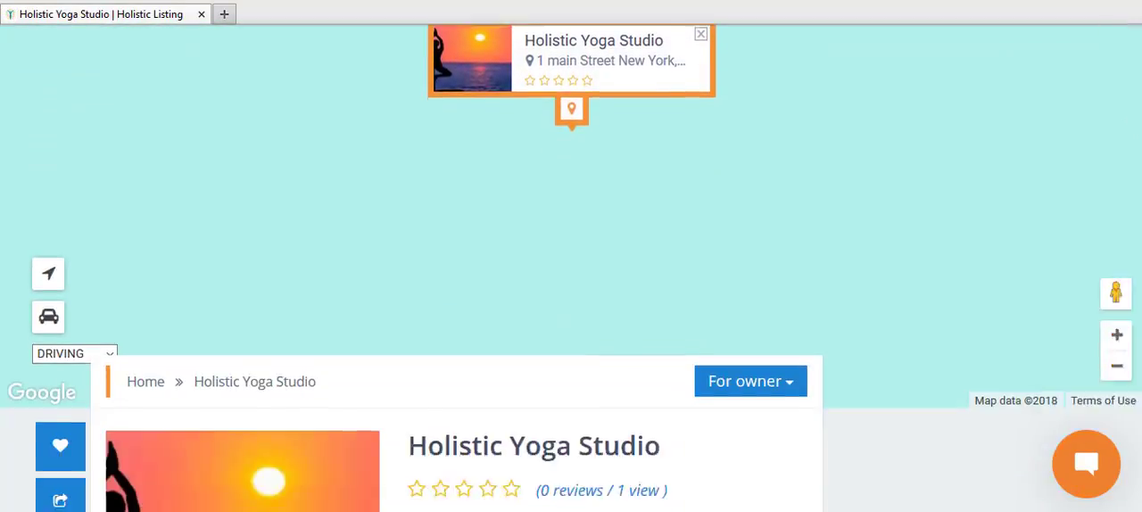
pyautogui.scroll(-1, 571, 335)
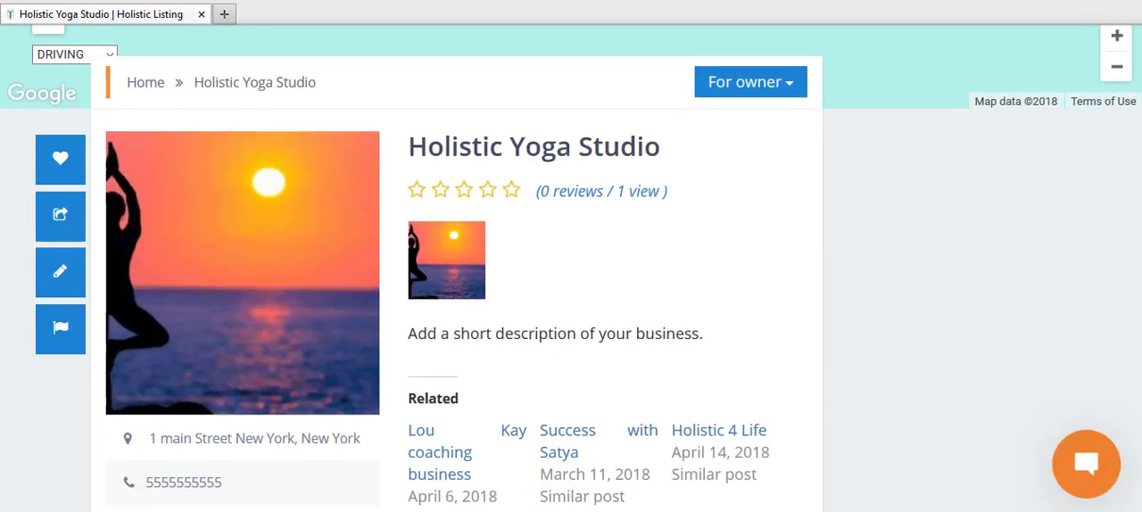
pyautogui.click(786, 88)
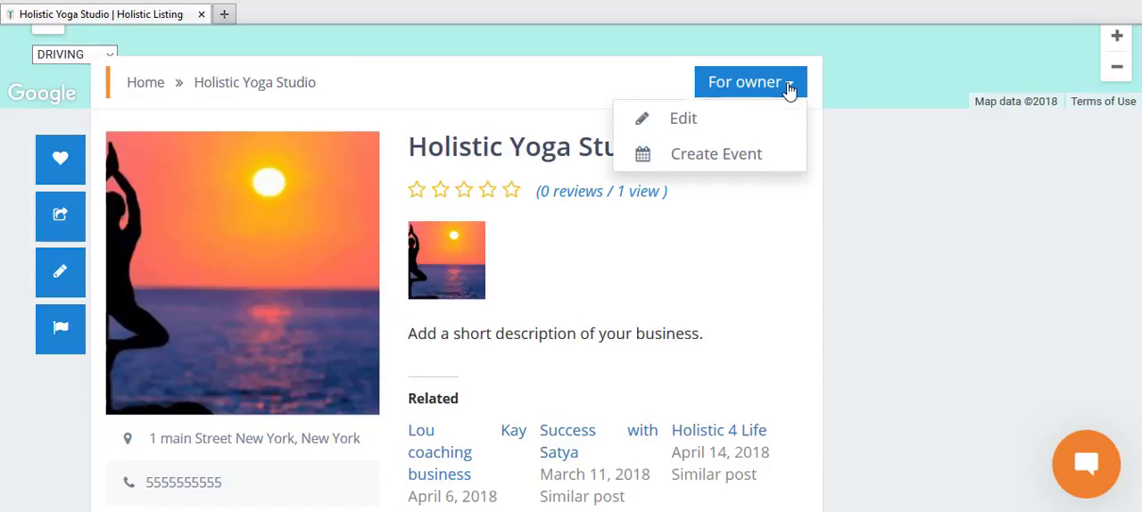
pyautogui.click(680, 121)
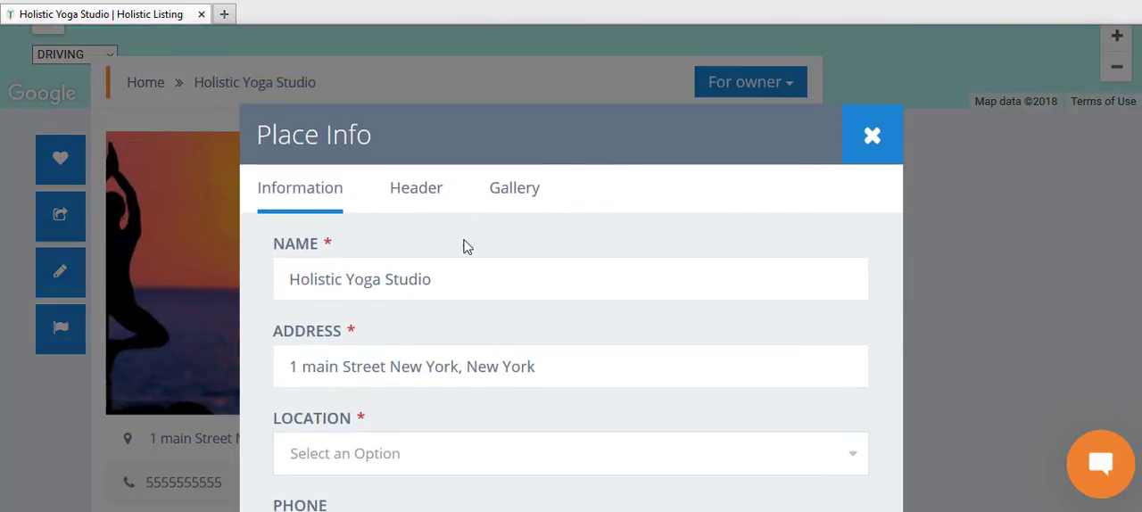
# Step: Set the place's required location to New York in its place information
pyautogui.click(421, 457)
pyautogui.scroll(-3, 1131, 223)
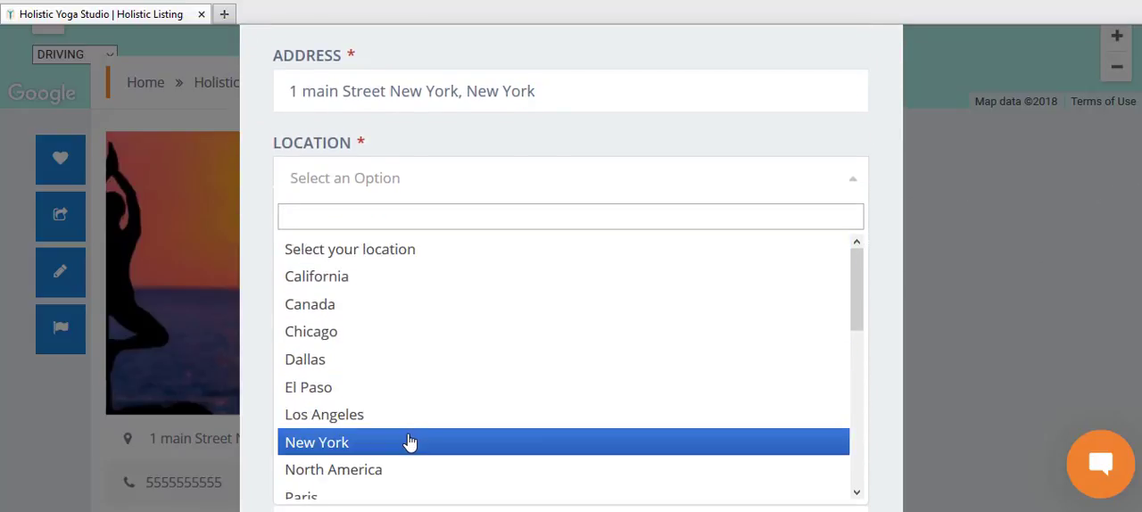
pyautogui.click(410, 443)
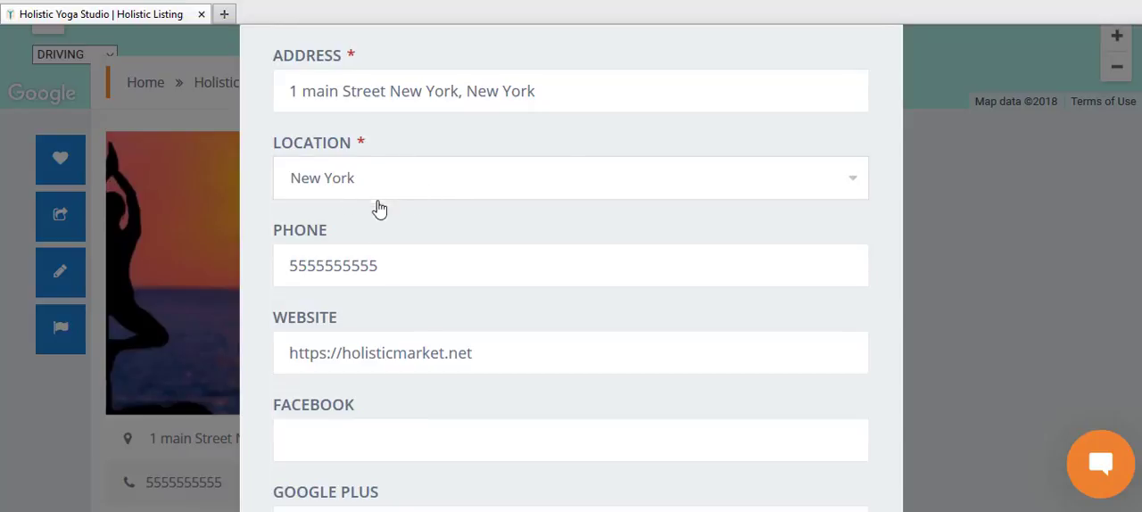
# Step: Assign the Alternative Healing category to the place and submit the updated place information
pyautogui.scroll(-5, 1138, 285)
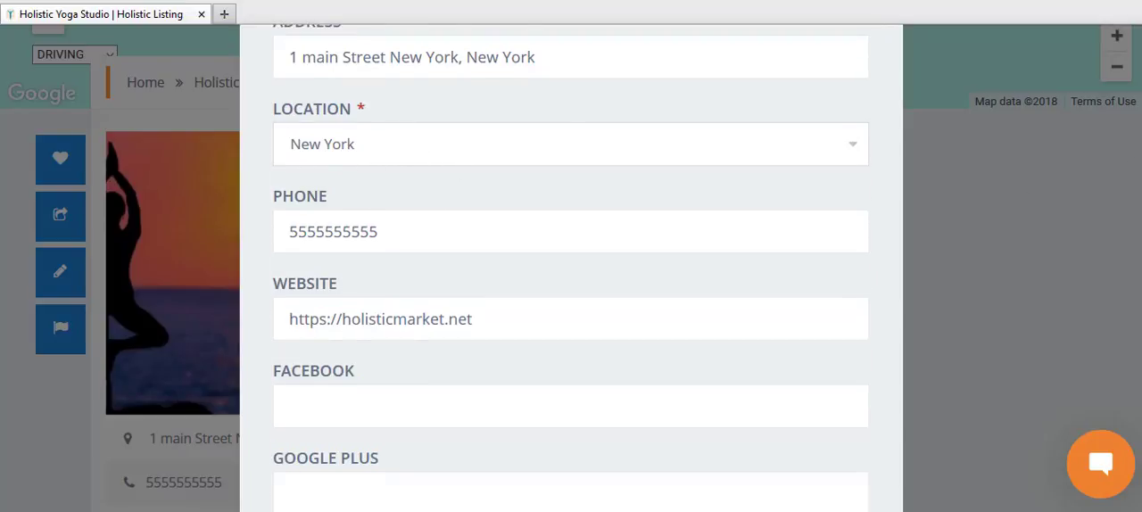
pyautogui.scroll(-3, 1137, 286)
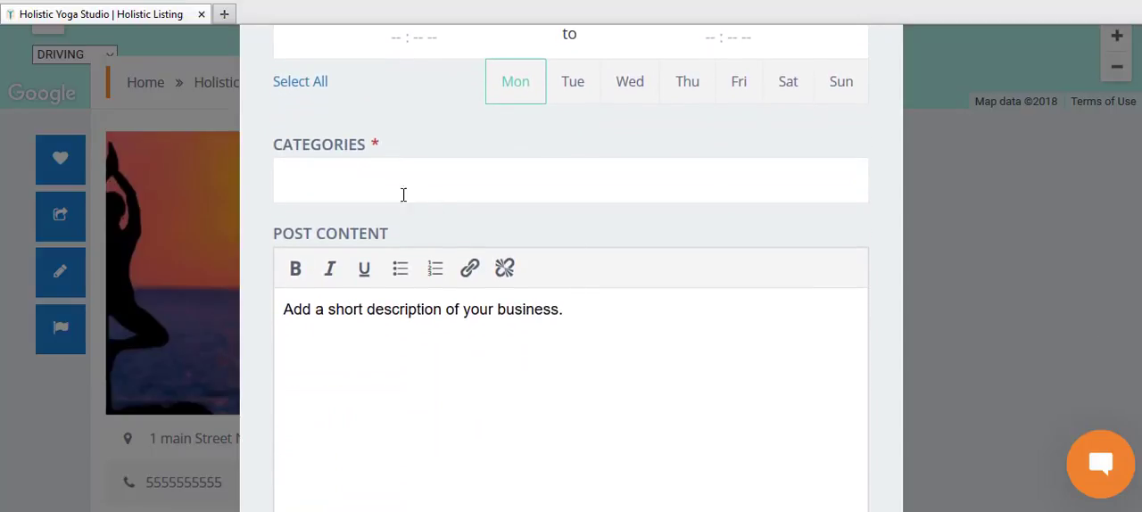
pyautogui.click(402, 191)
pyautogui.click(365, 255)
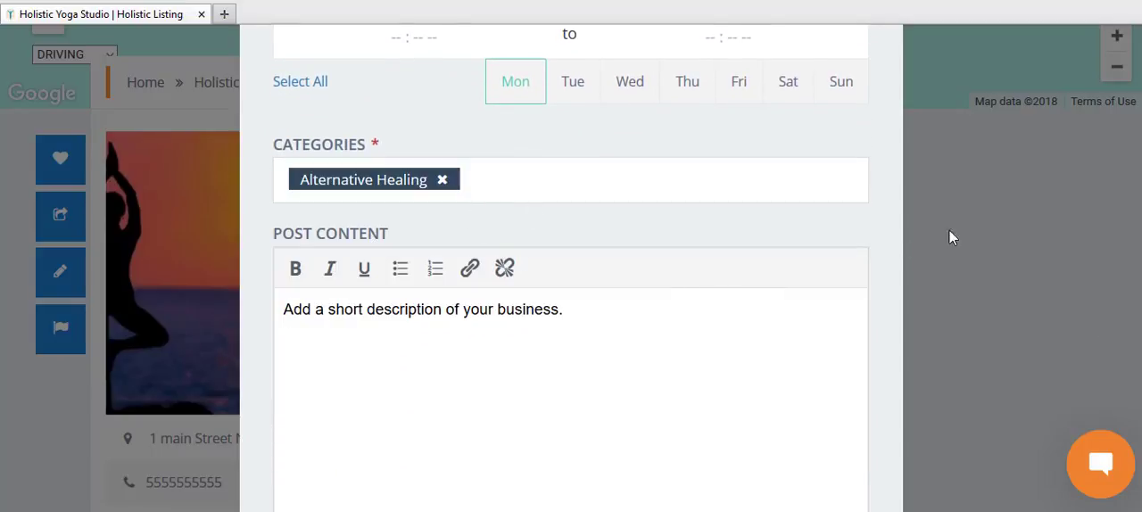
pyautogui.scroll(-2, 571, 268)
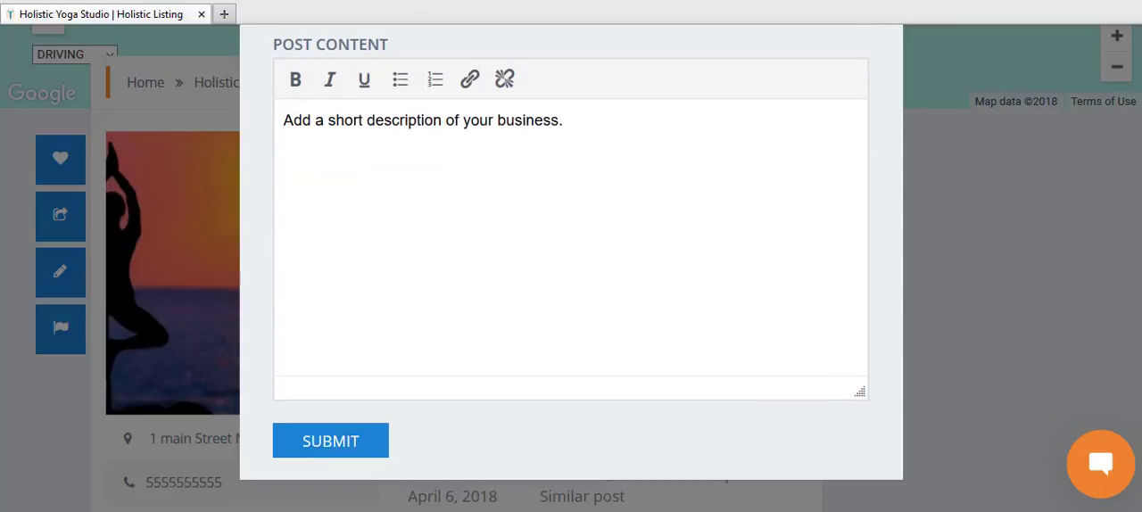
pyautogui.click(364, 446)
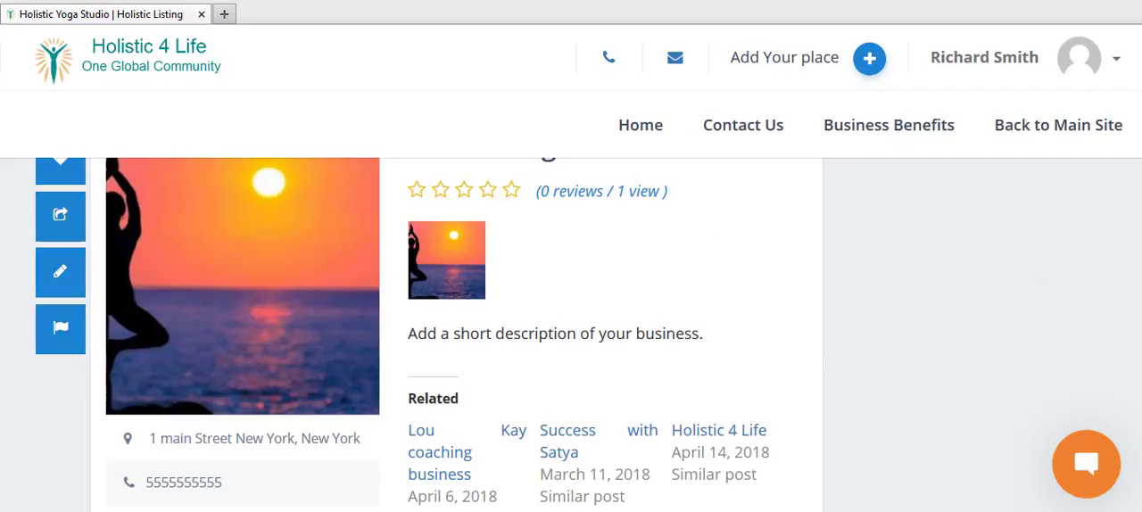
# Step: Look over the updated listing, then reopen its place information as the owner and show the header settings
pyautogui.scroll(-3, 74, 223)
pyautogui.scroll(5, 74, 224)
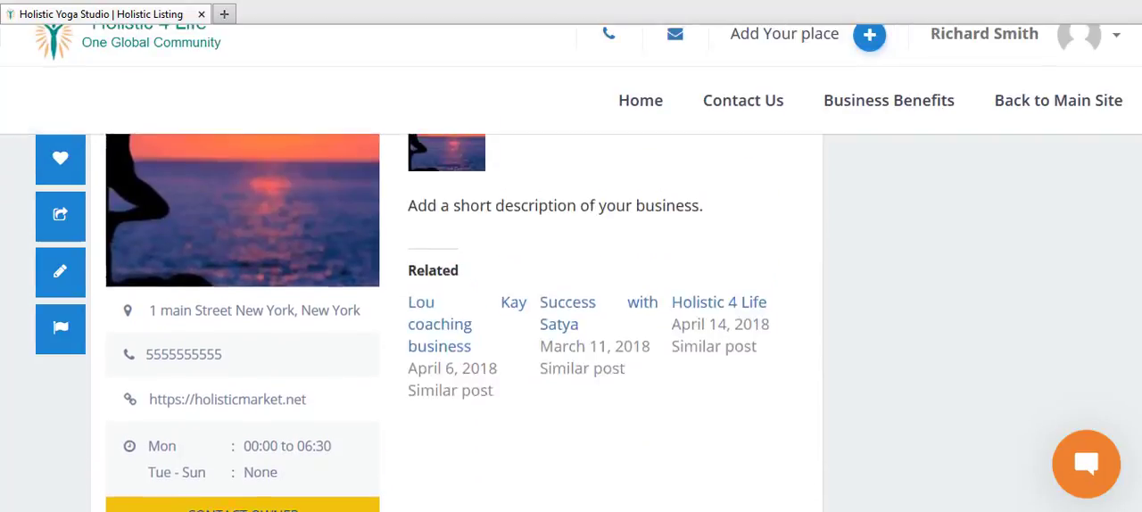
pyautogui.scroll(-1, 74, 223)
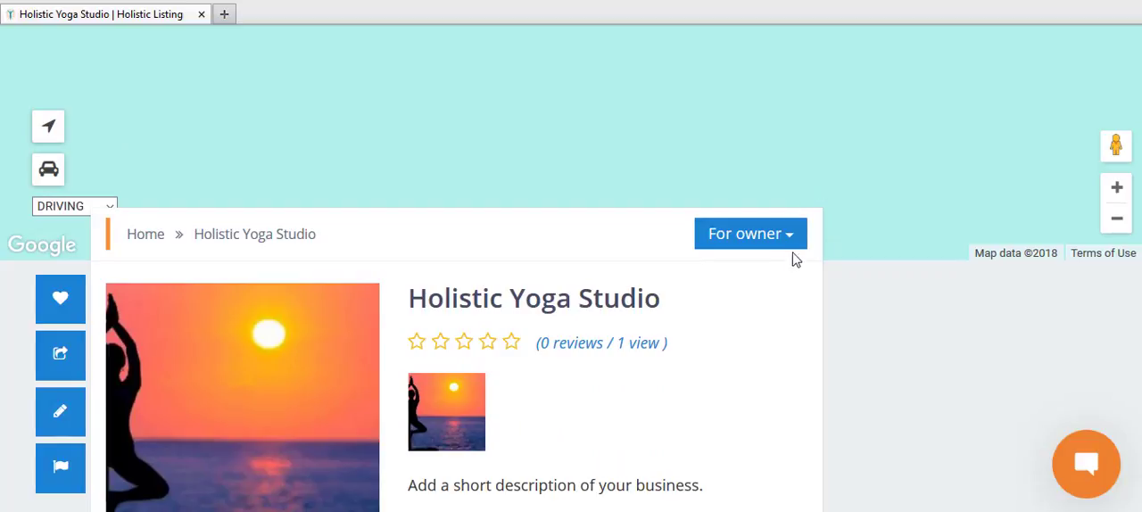
pyautogui.click(790, 247)
pyautogui.click(679, 272)
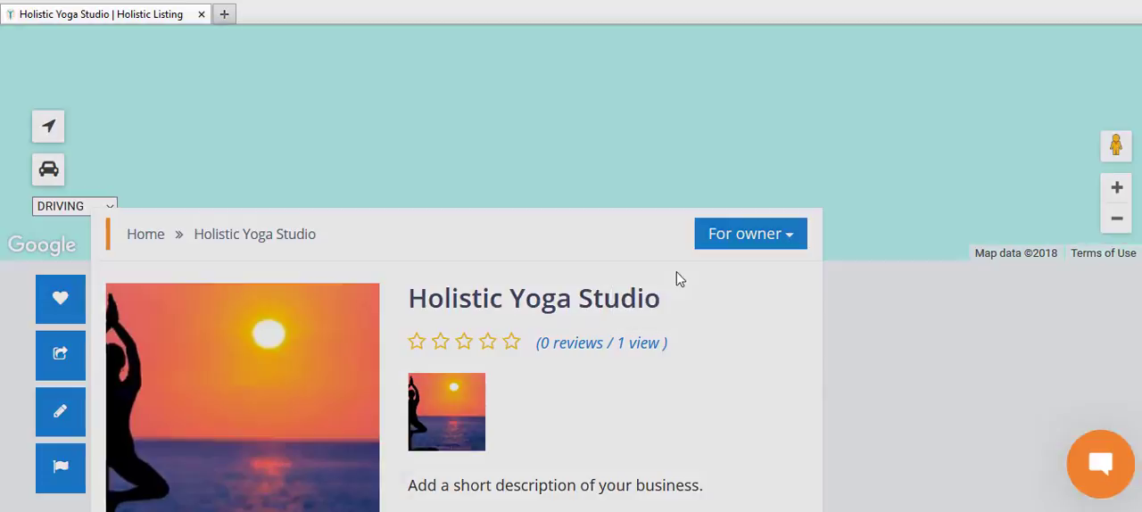
pyautogui.click(408, 191)
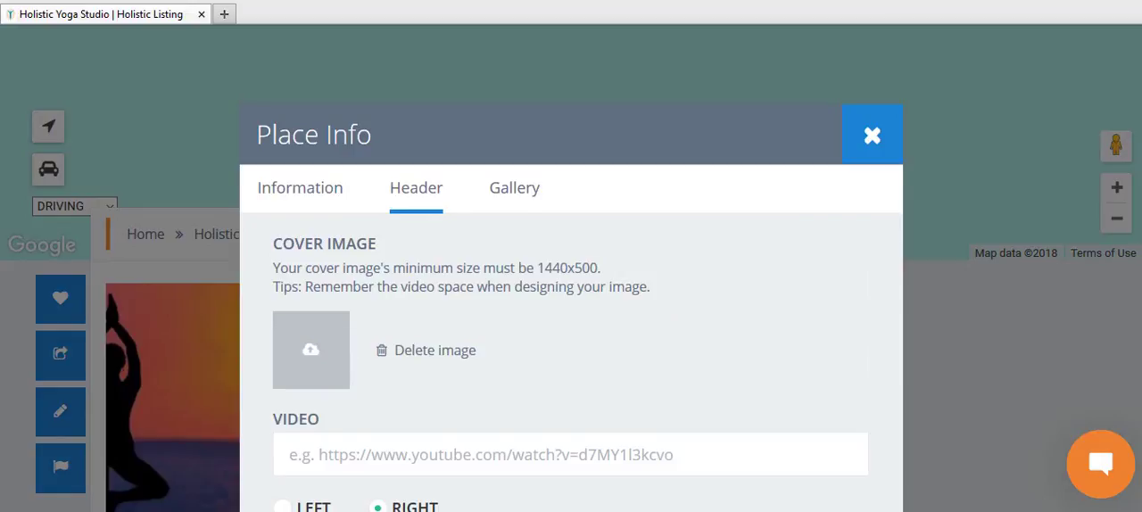
pyautogui.scroll(-3, 1102, 283)
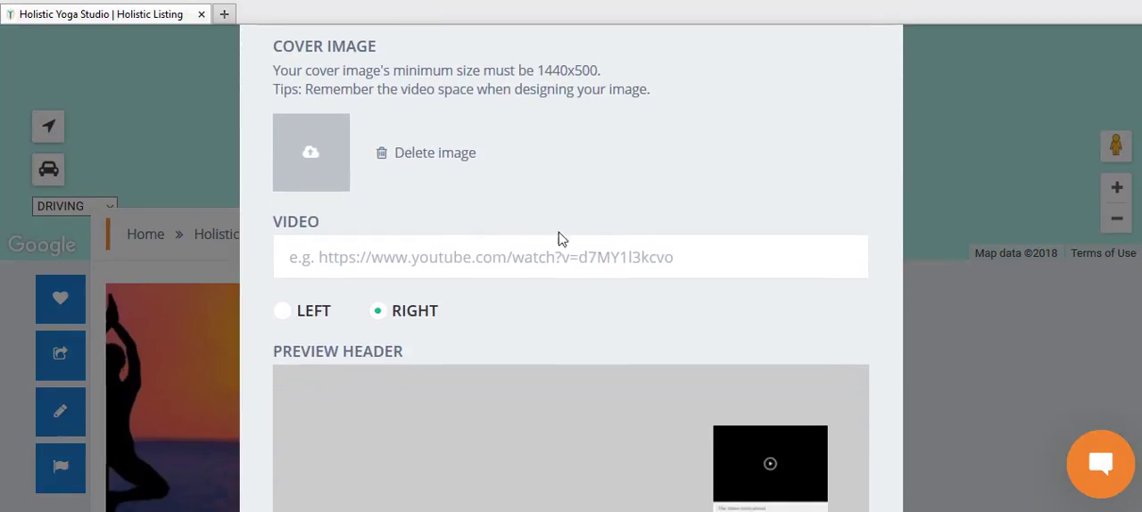
pyautogui.click(314, 155)
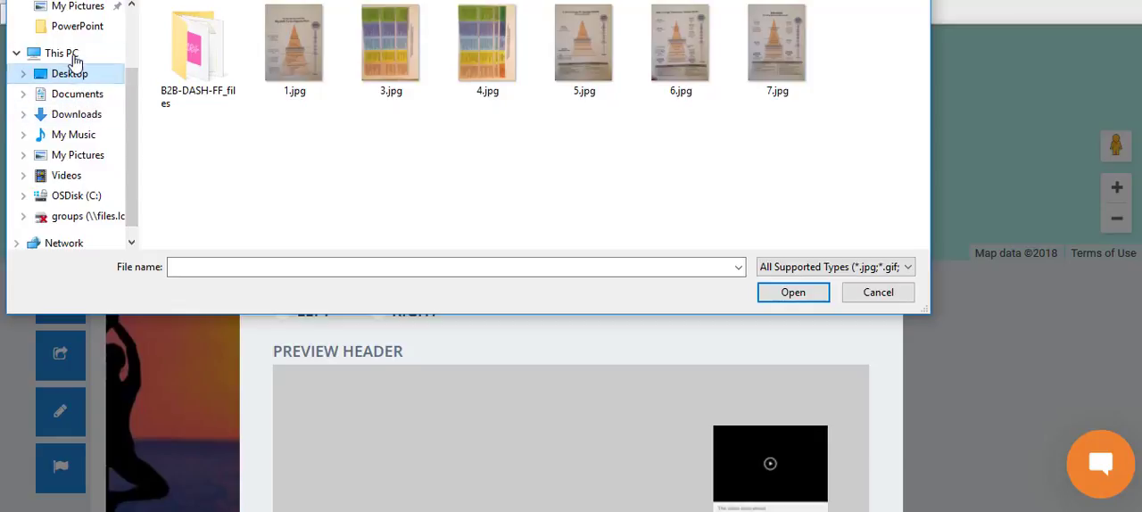
pyautogui.click(80, 116)
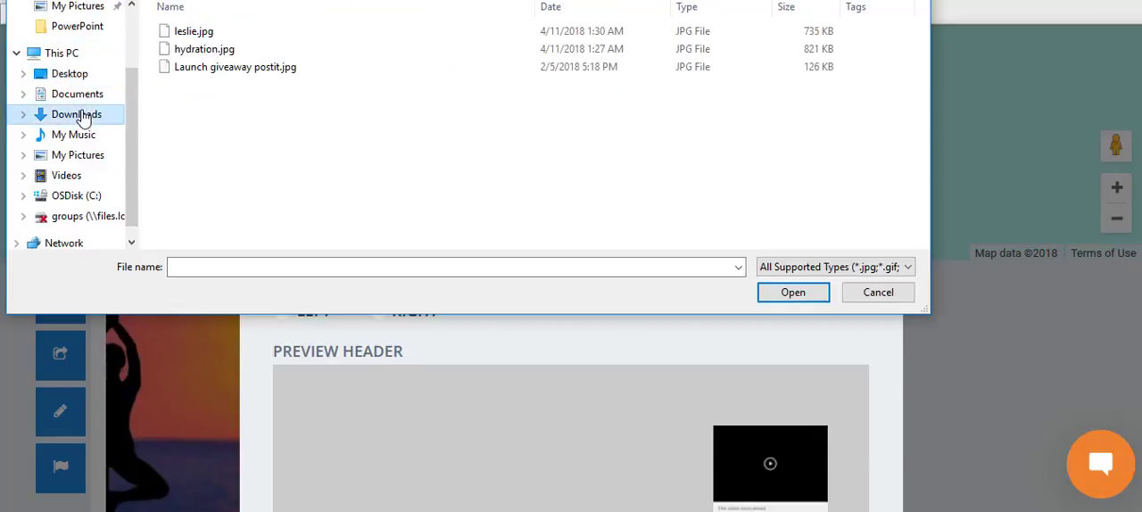
pyautogui.click(131, 29)
pyautogui.click(89, 40)
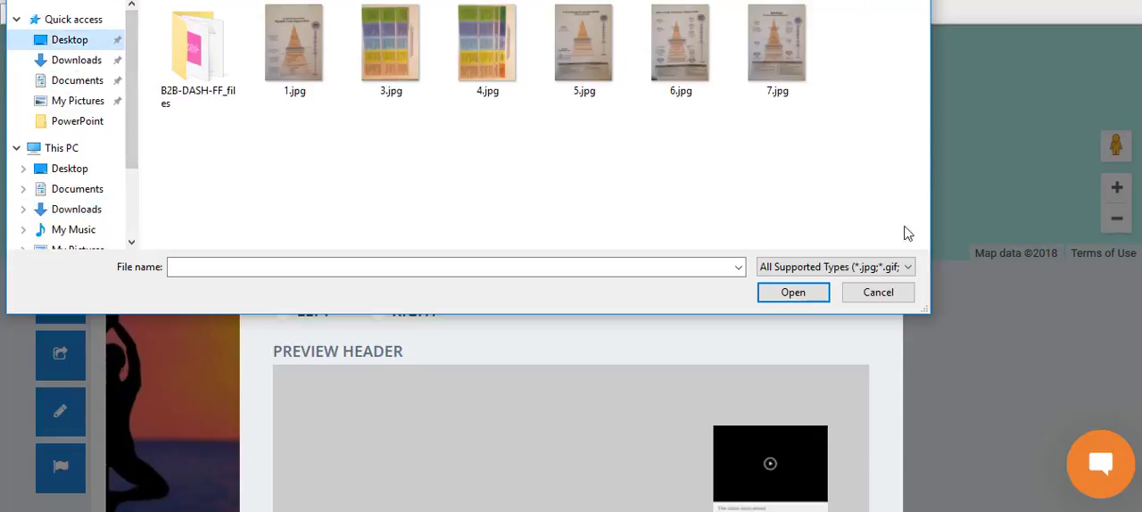
pyautogui.click(872, 294)
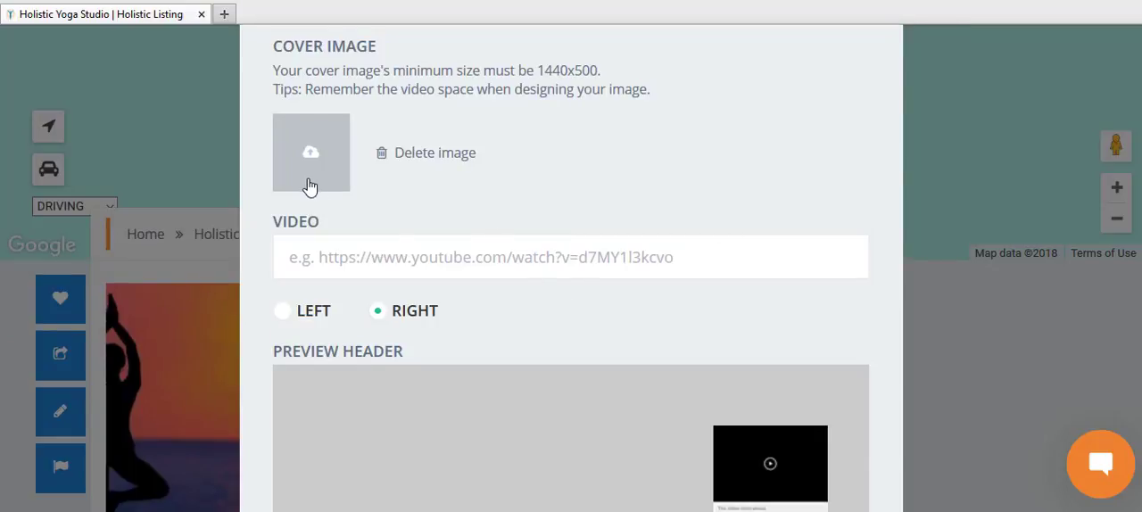
# Step: Upload yoga.jpeg from the Desktop as the listing's cover image, showing all file types to find it
pyautogui.click(327, 157)
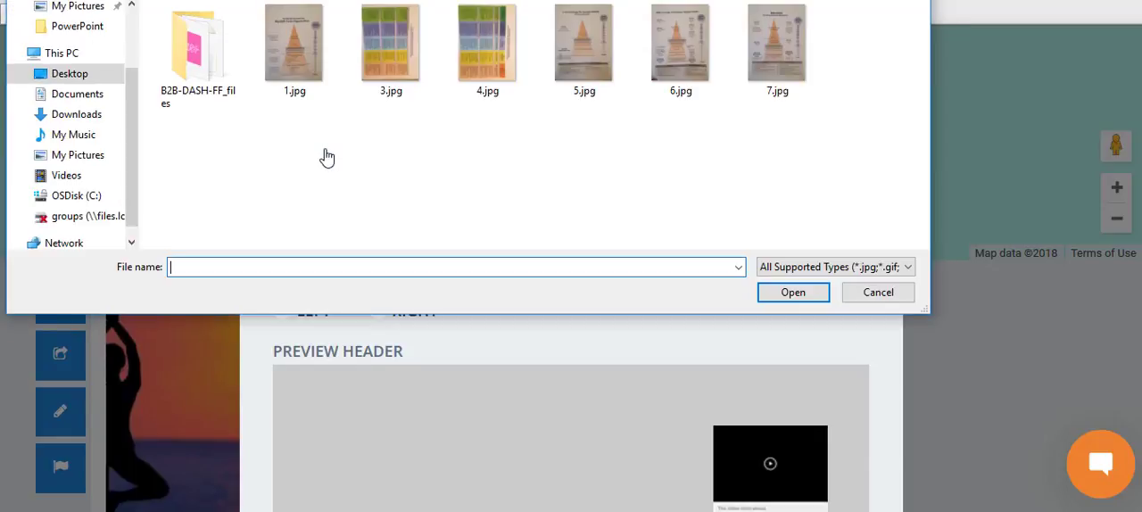
pyautogui.click(90, 100)
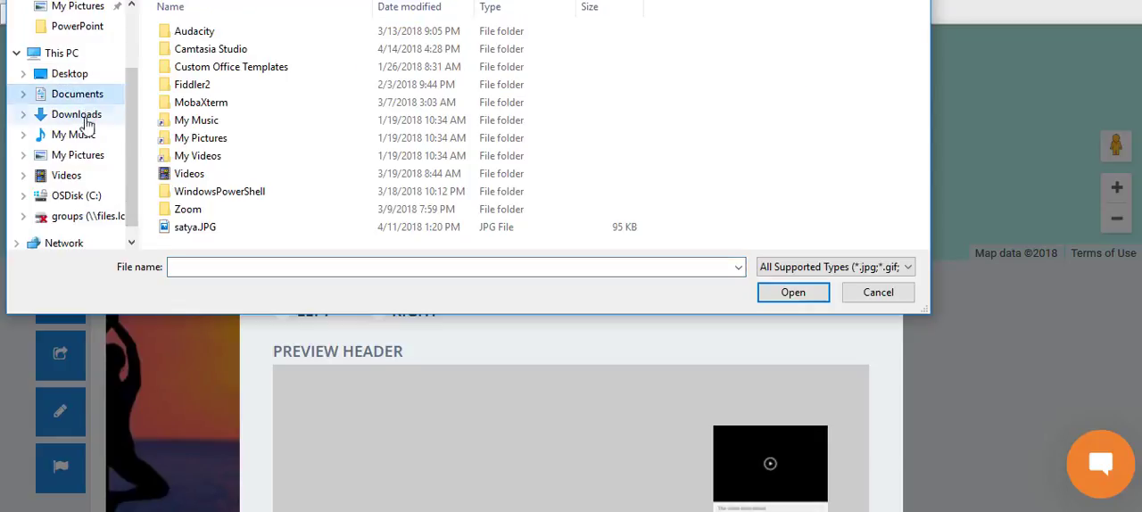
pyautogui.click(198, 155)
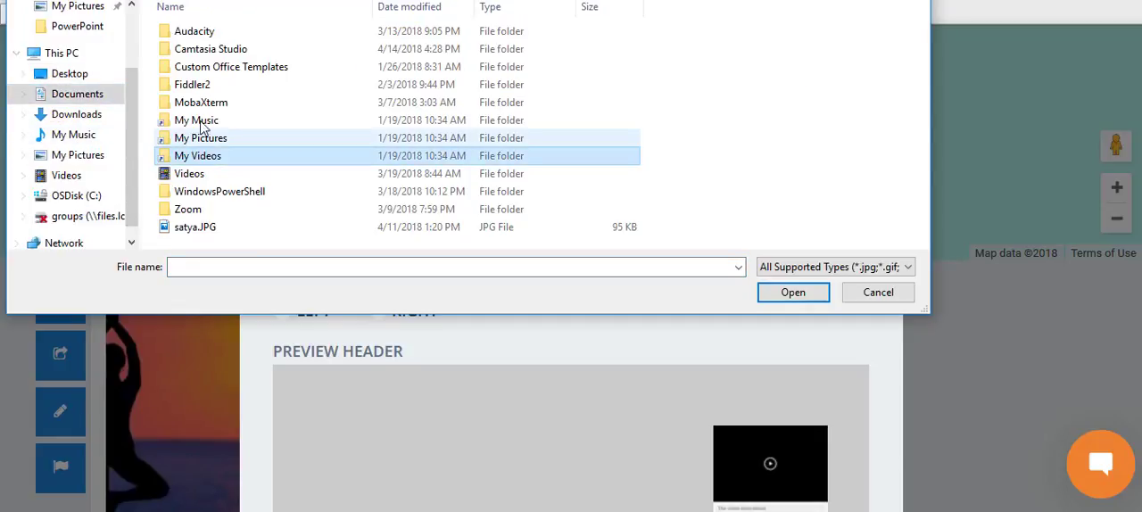
pyautogui.click(71, 74)
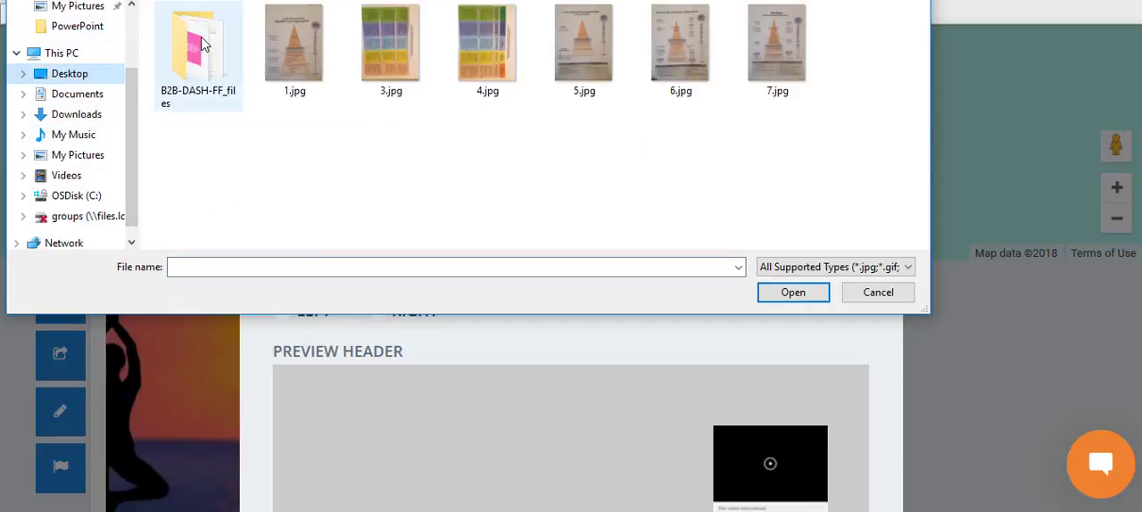
pyautogui.click(813, 268)
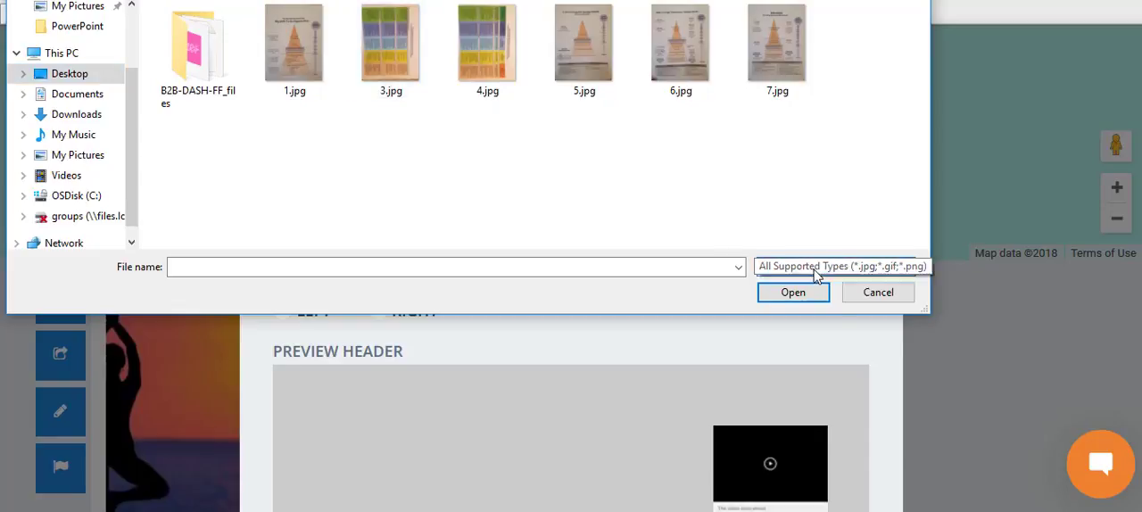
pyautogui.click(785, 284)
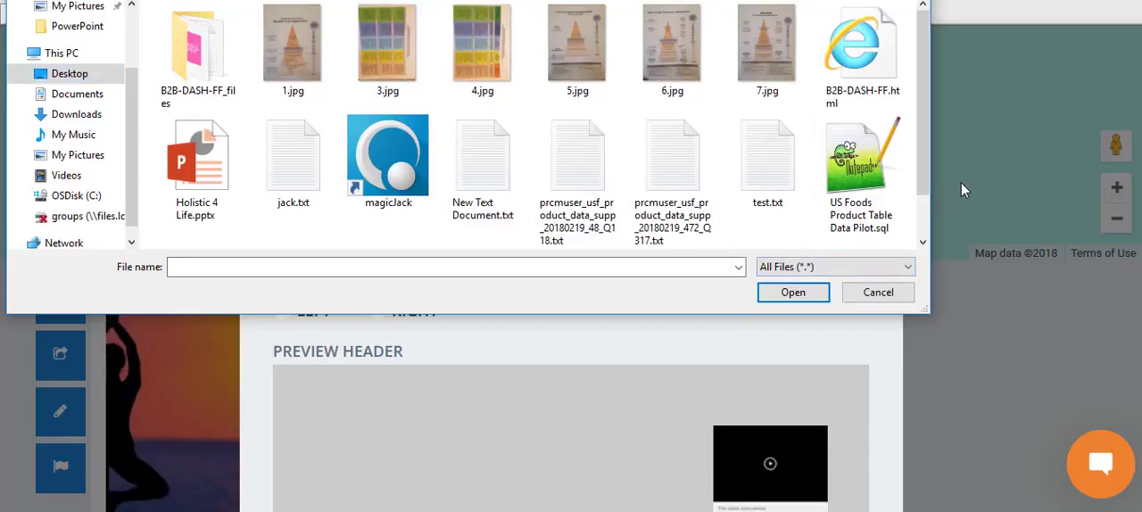
pyautogui.scroll(-1, 924, 214)
pyautogui.scroll(-1, 923, 214)
pyautogui.click(239, 204)
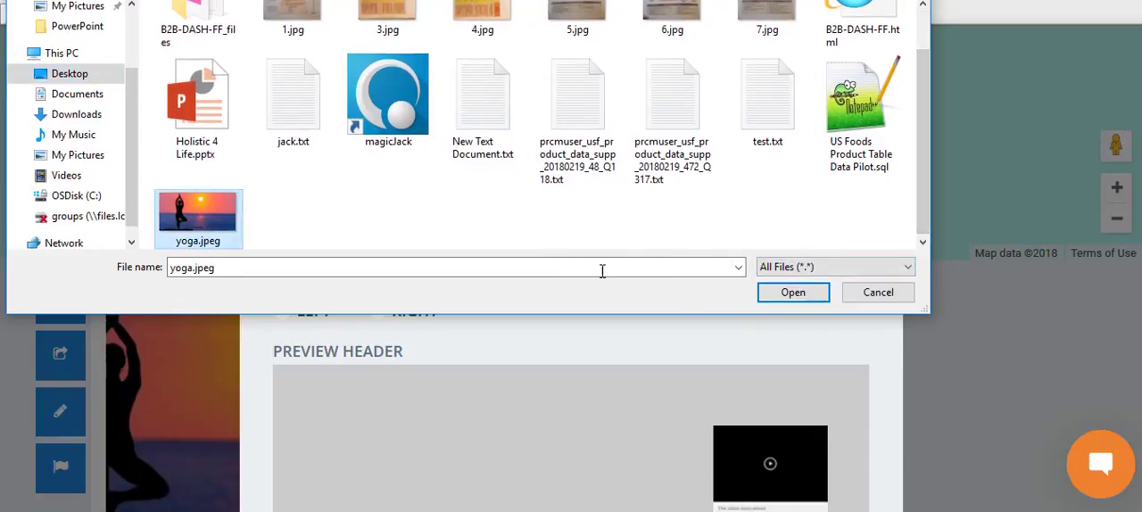
pyautogui.click(790, 295)
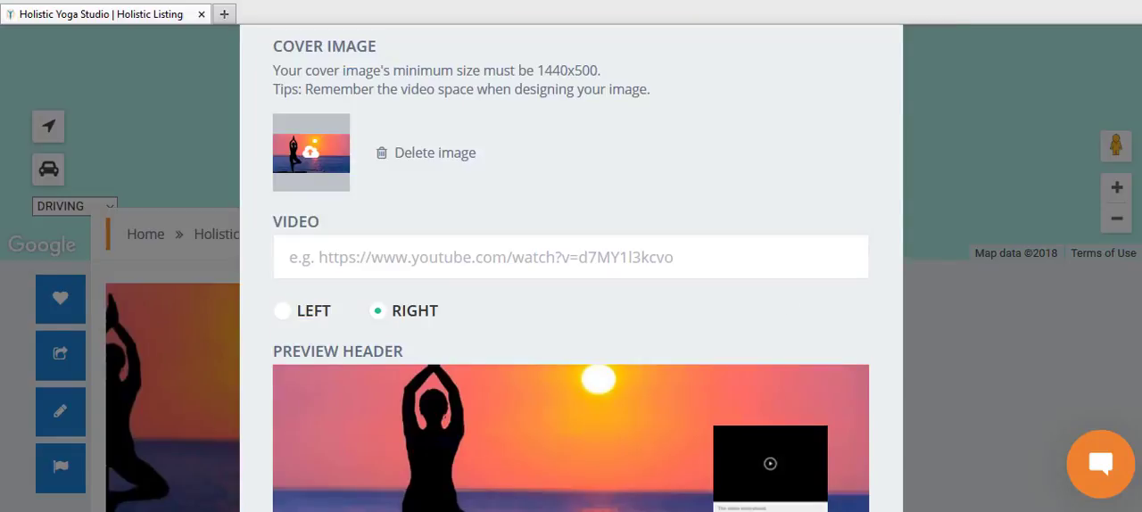
# Step: Try to submit the header settings with the video field empty and the video position set to Right
pyautogui.scroll(-2, 571, 267)
pyautogui.scroll(1, 1053, 224)
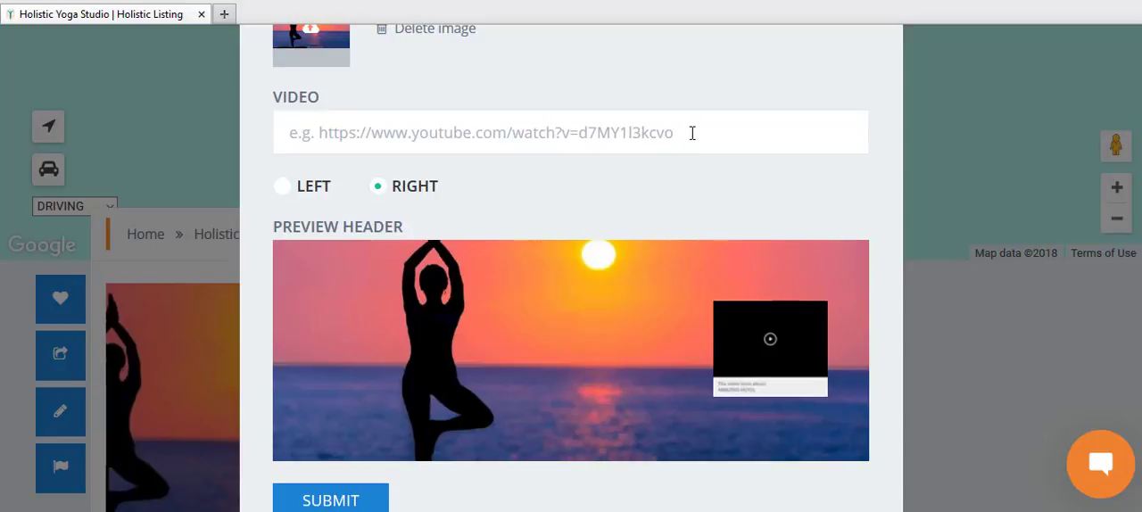
pyautogui.click(322, 136)
pyautogui.click(633, 136)
pyautogui.scroll(-1, 571, 268)
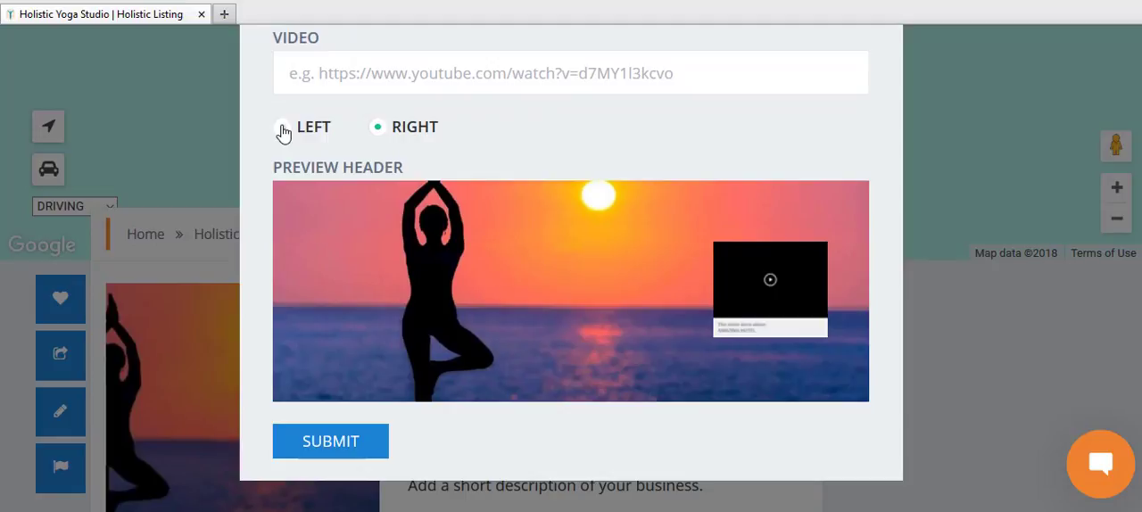
pyautogui.click(282, 131)
pyautogui.click(375, 131)
pyautogui.click(342, 446)
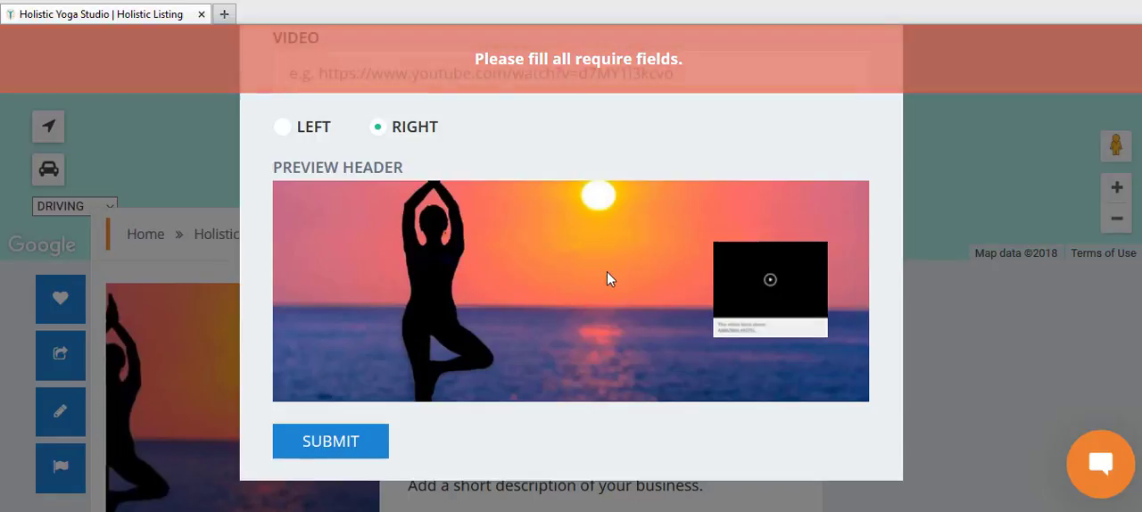
# Step: Close the place information and check the Holistic Yoga Studio listing page for the header changes
pyautogui.scroll(4, 607, 271)
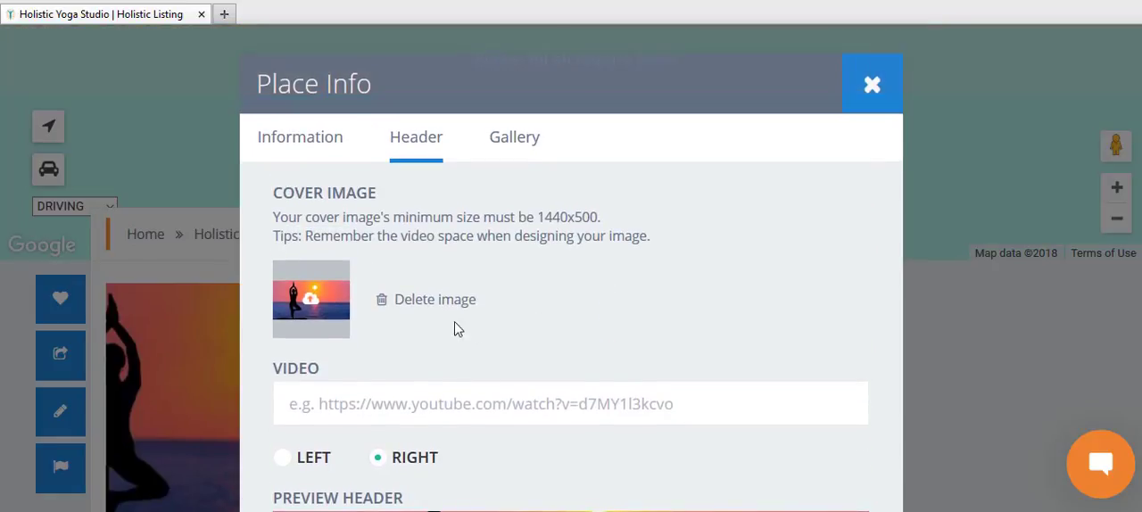
pyautogui.moveTo(1140, 232); pyautogui.dragTo(1138, 304)
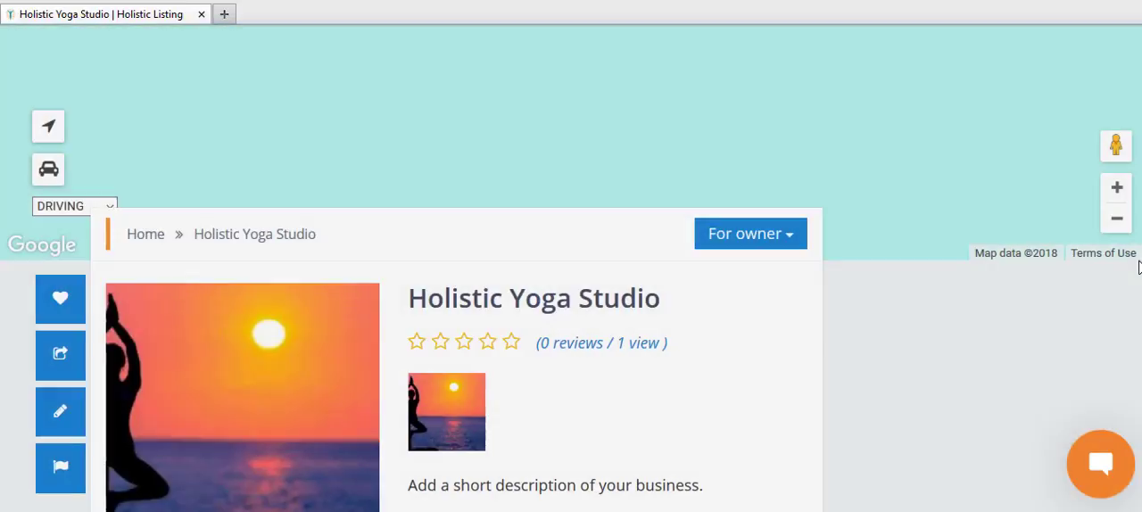
pyautogui.scroll(-3, 739, 275)
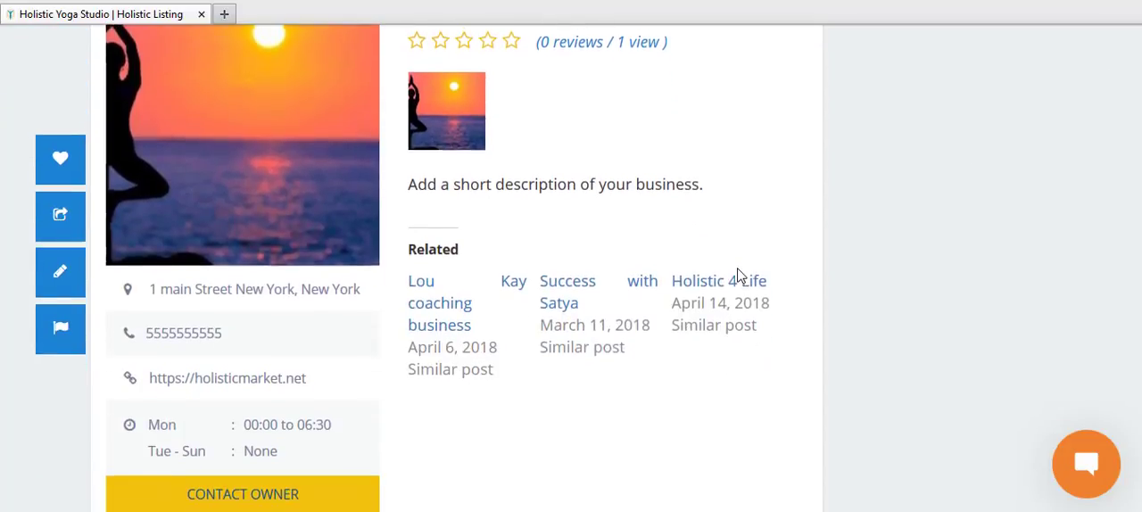
pyautogui.scroll(-1, 740, 275)
pyautogui.scroll(2, 740, 277)
pyautogui.scroll(5, 733, 272)
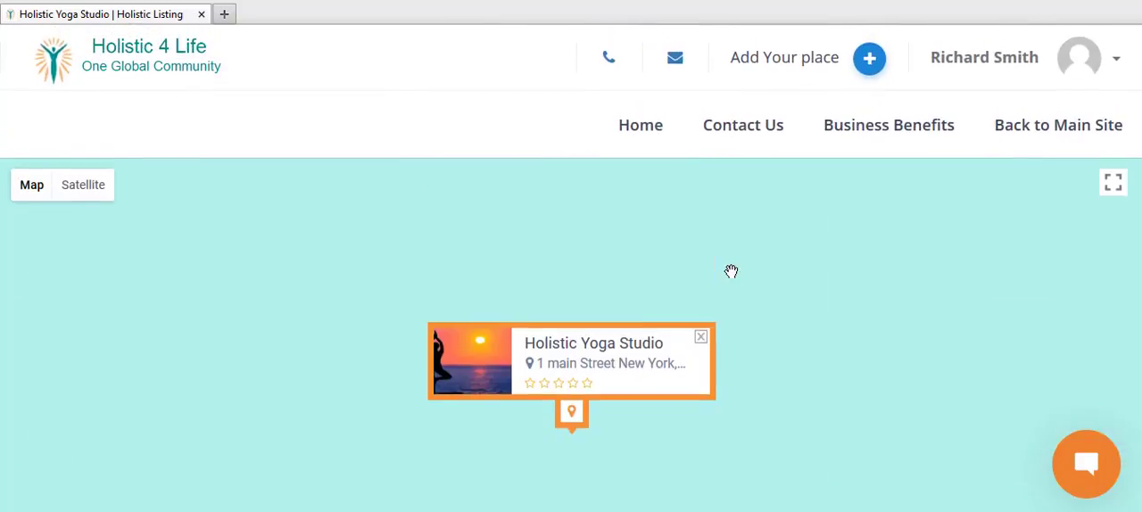
pyautogui.scroll(-3, 734, 272)
# Step: Reopen the listing's place information for editing, look at the header and gallery settings, and return to the Information section
pyautogui.click(724, 380)
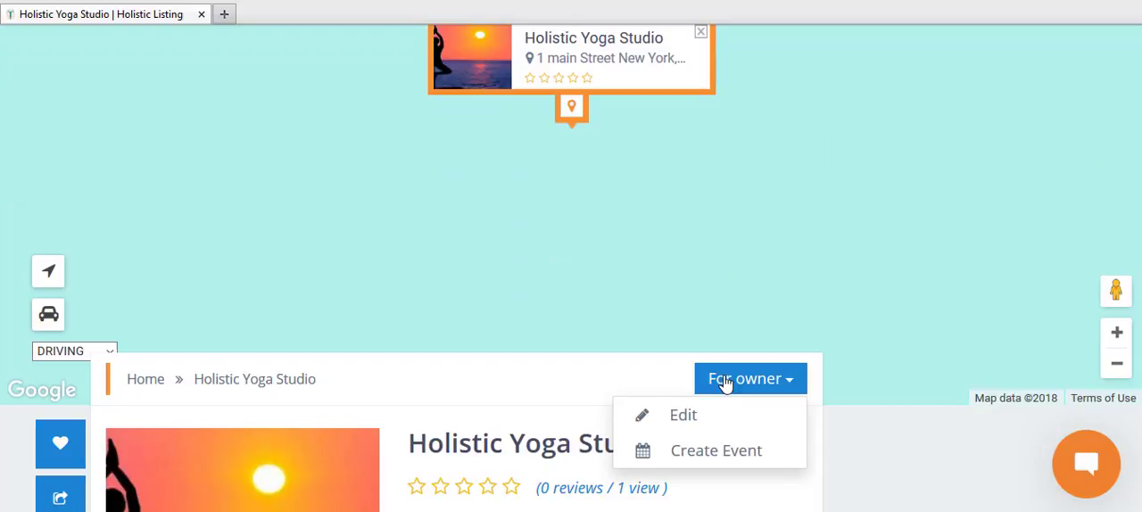
pyautogui.click(680, 417)
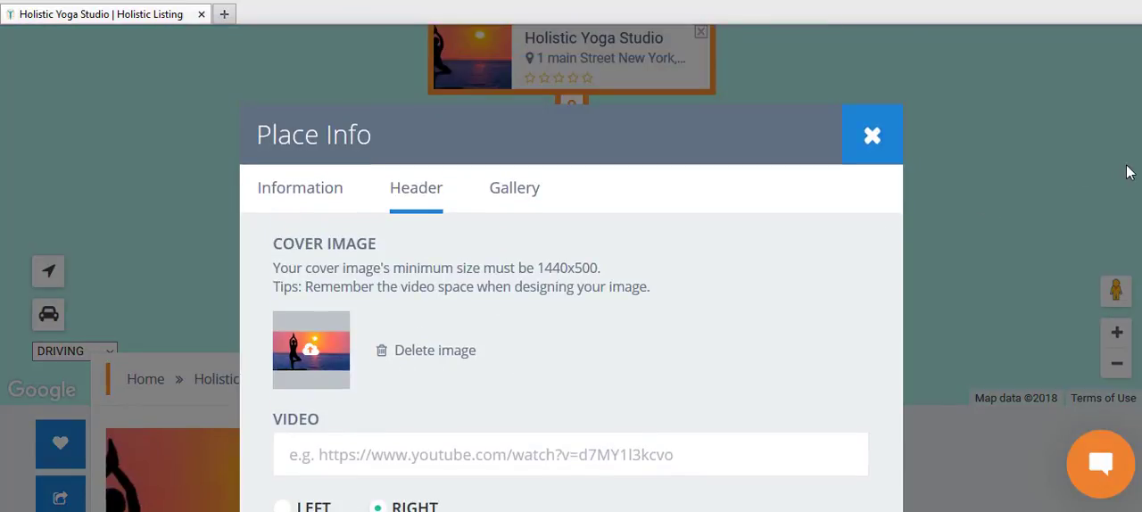
pyautogui.scroll(-2, 1138, 223)
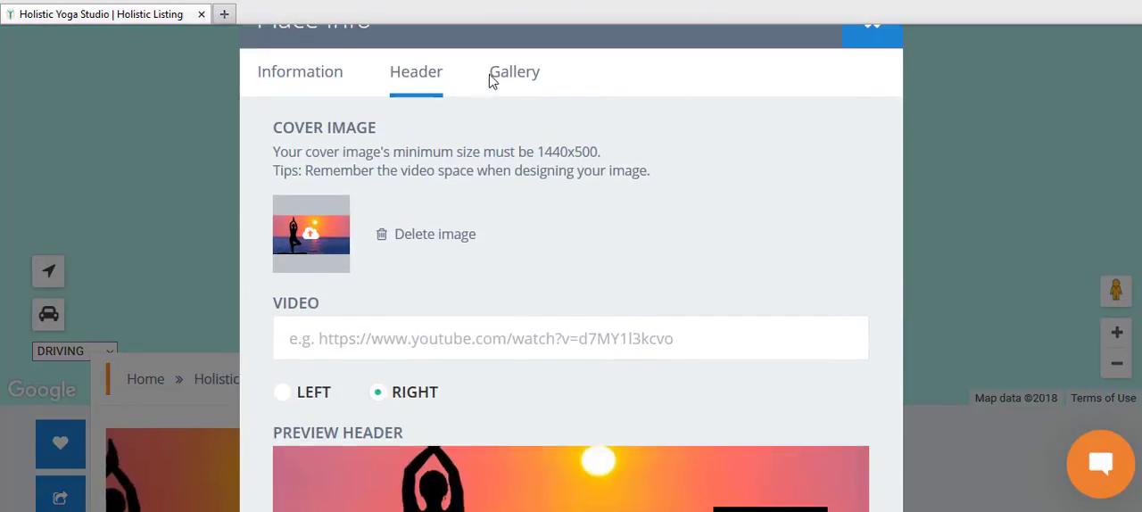
pyautogui.click(499, 79)
pyautogui.click(310, 172)
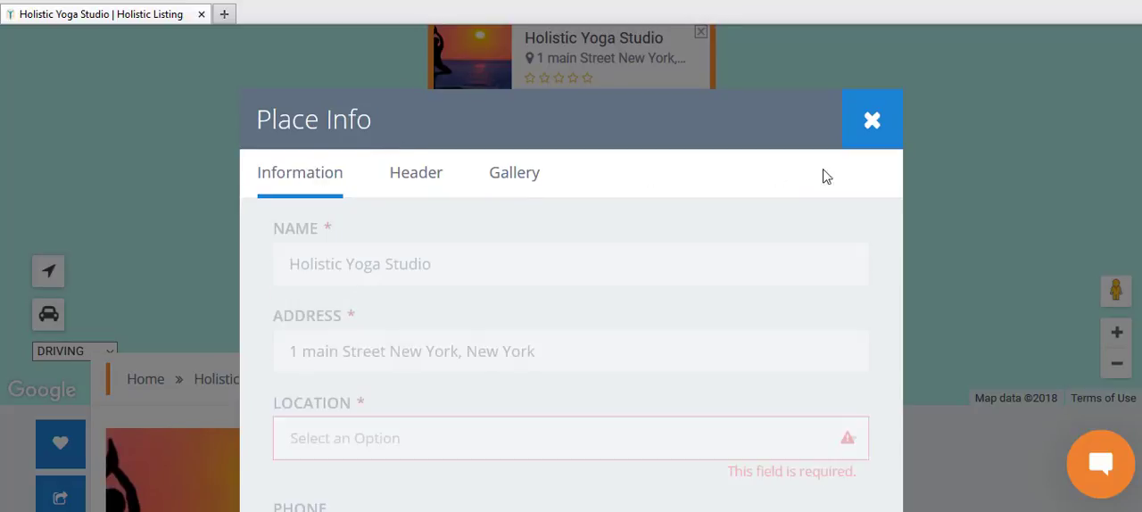
# Step: Set the required location of the Holistic Yoga Studio listing to New York
pyautogui.scroll(-3, 612, 234)
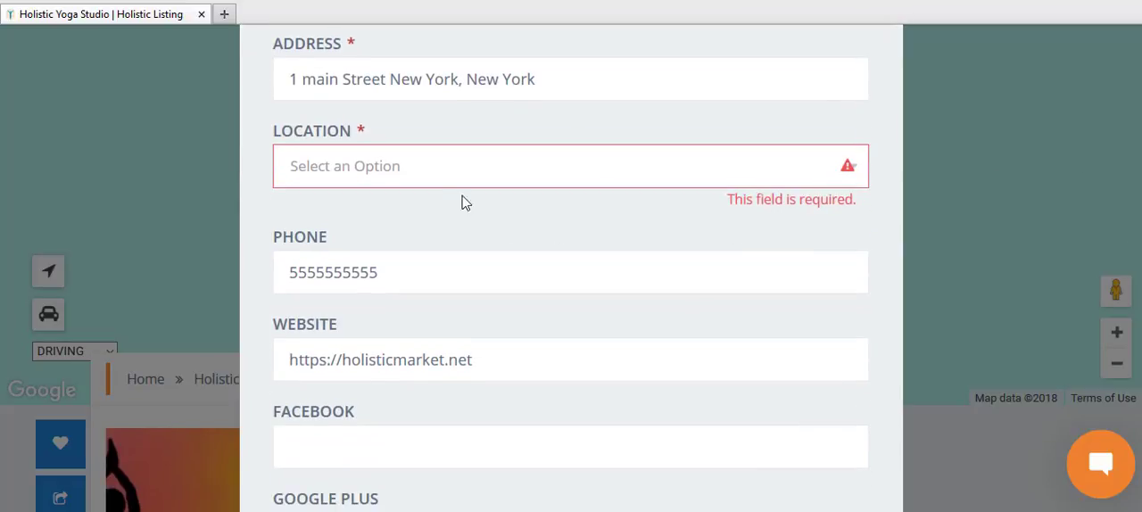
pyautogui.click(432, 174)
pyautogui.click(341, 431)
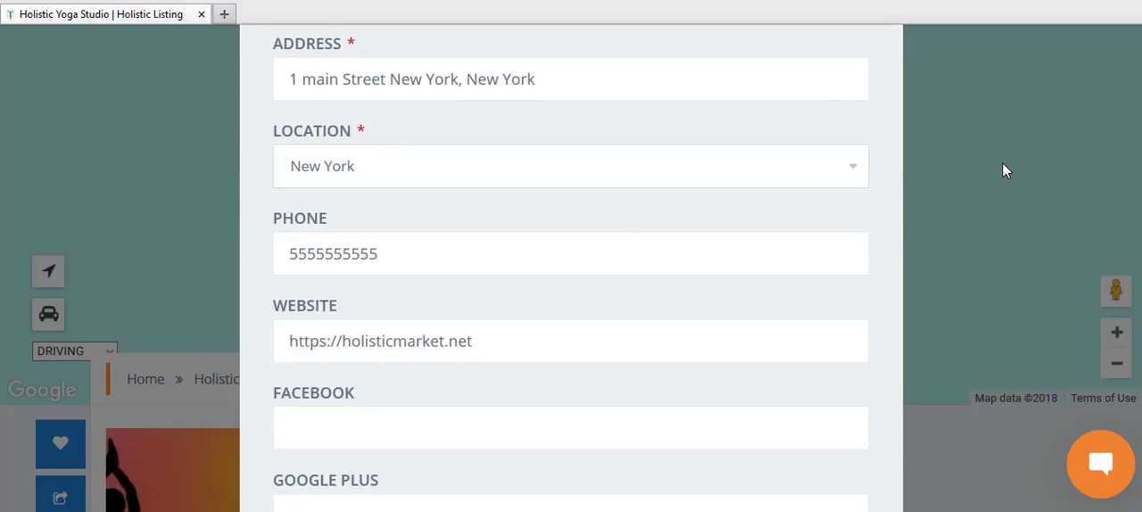
# Step: Assign the Alternative Healing category to the listing and submit the place information
pyautogui.scroll(-12, 1124, 348)
pyautogui.scroll(3, 1124, 438)
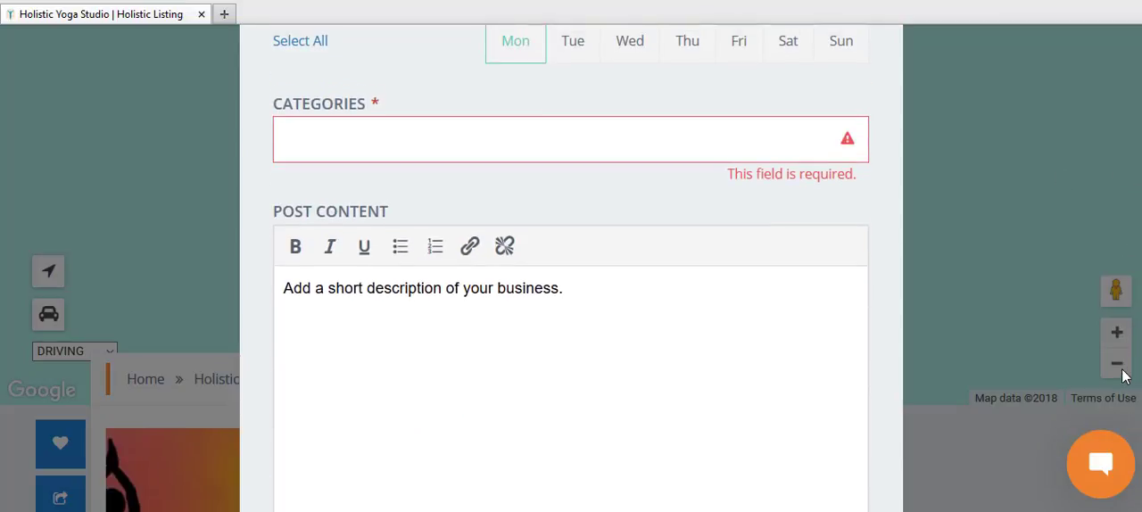
pyautogui.click(493, 143)
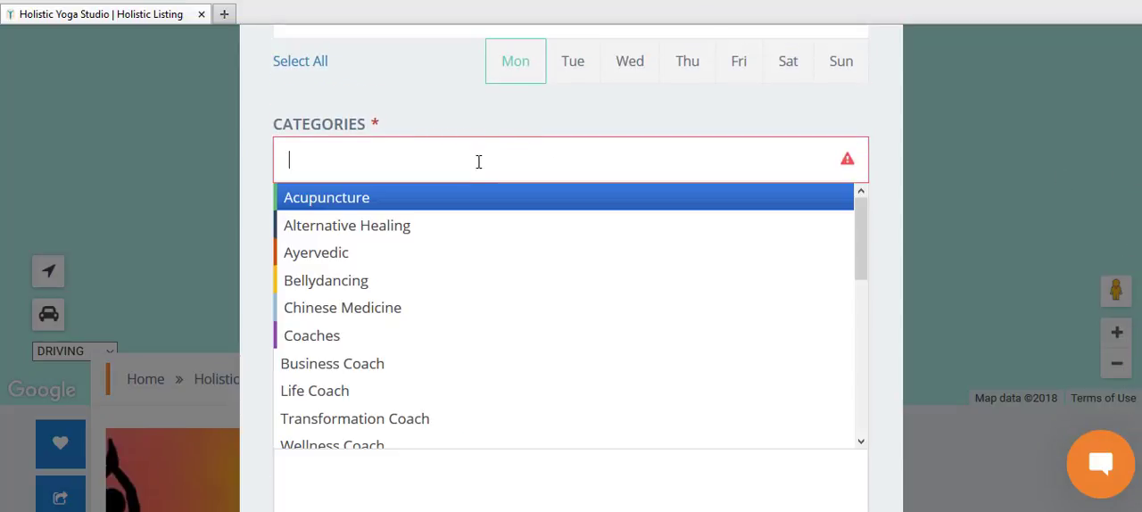
pyautogui.click(395, 243)
pyautogui.scroll(-3, 482, 41)
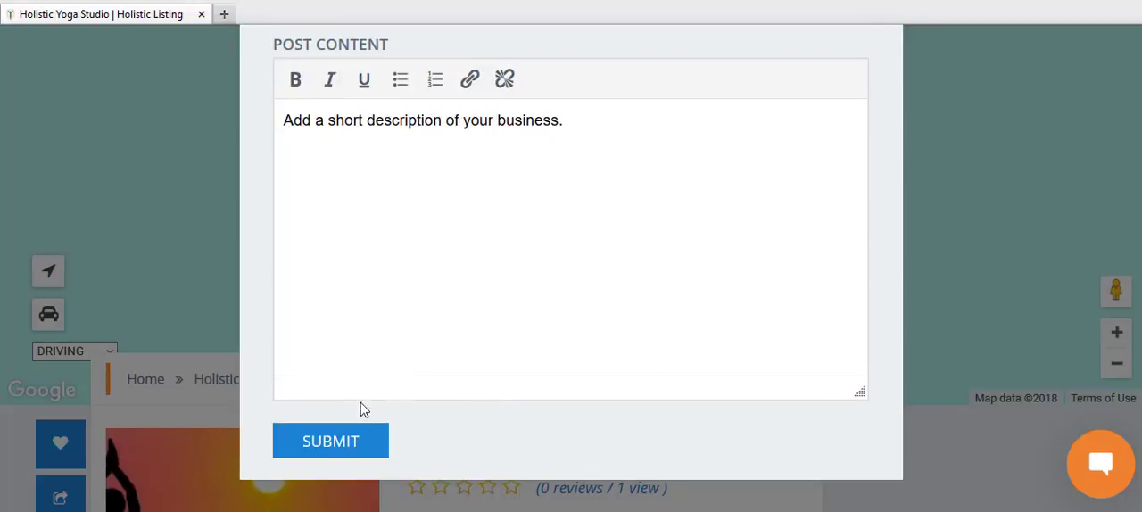
pyautogui.click(349, 438)
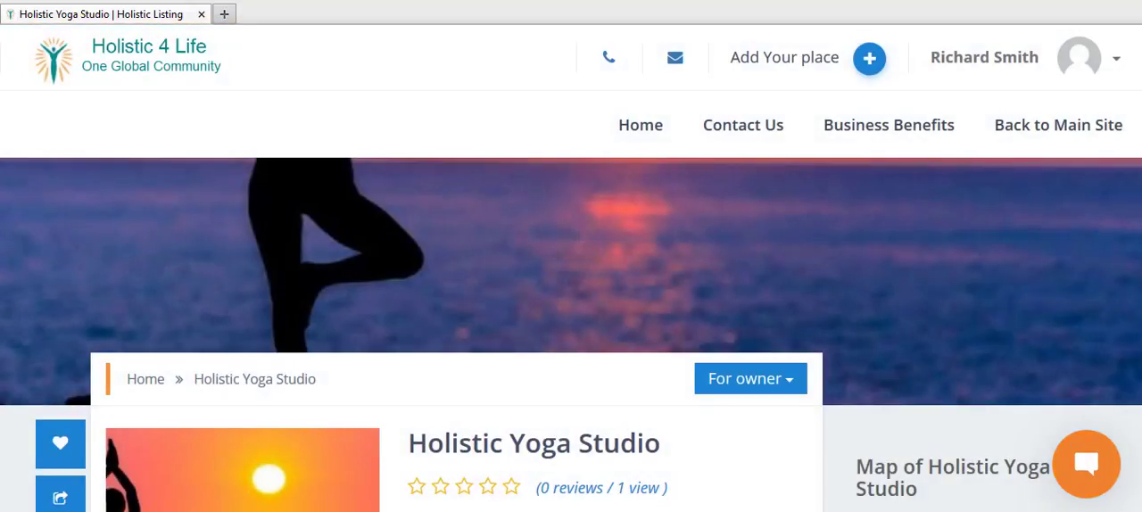
# Step: Review the updated listing page, from the header image and business details to the comments and review form
pyautogui.scroll(-3, 760, 257)
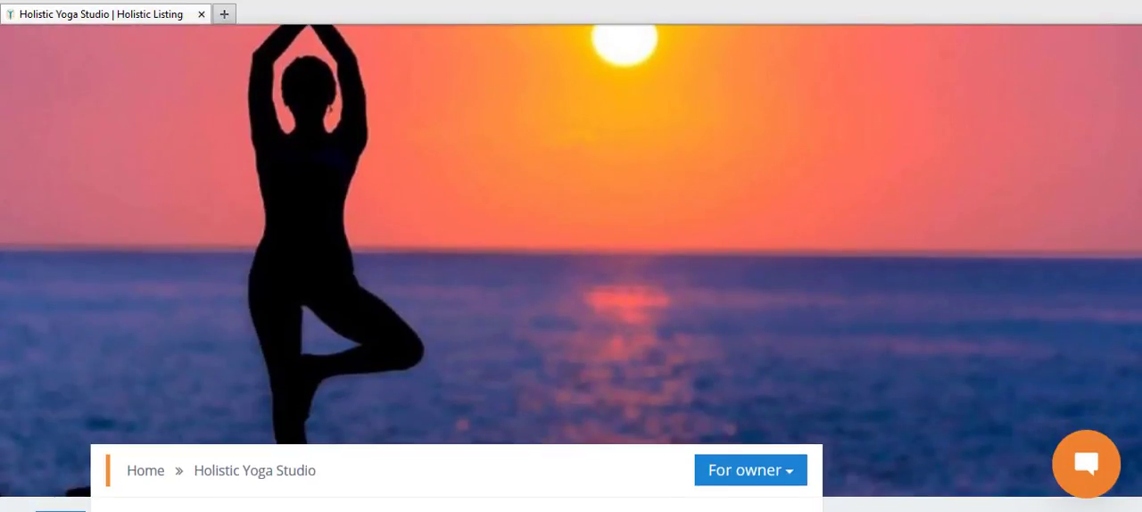
pyautogui.scroll(-5, 1140, 239)
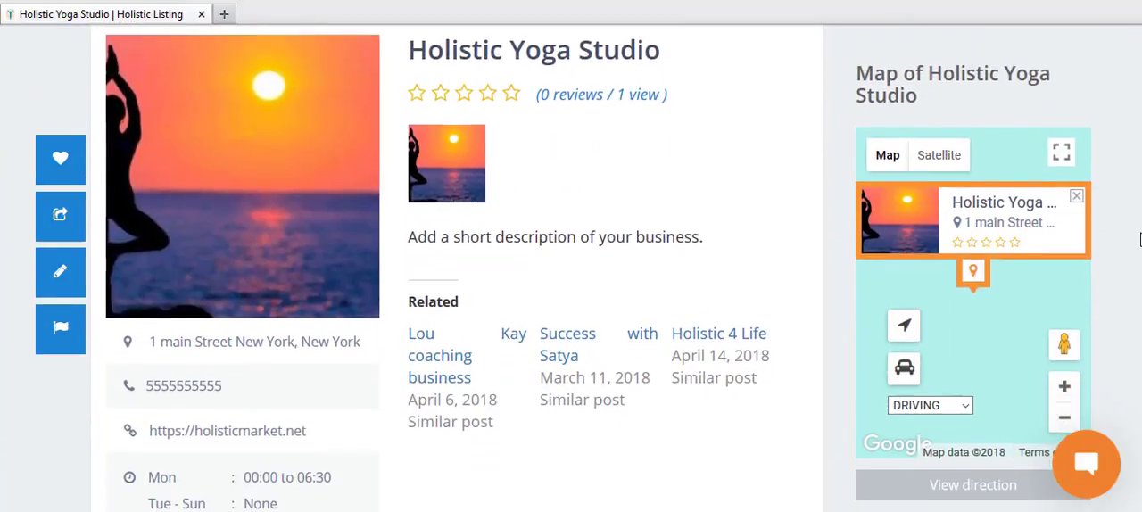
pyautogui.scroll(-3, 1140, 239)
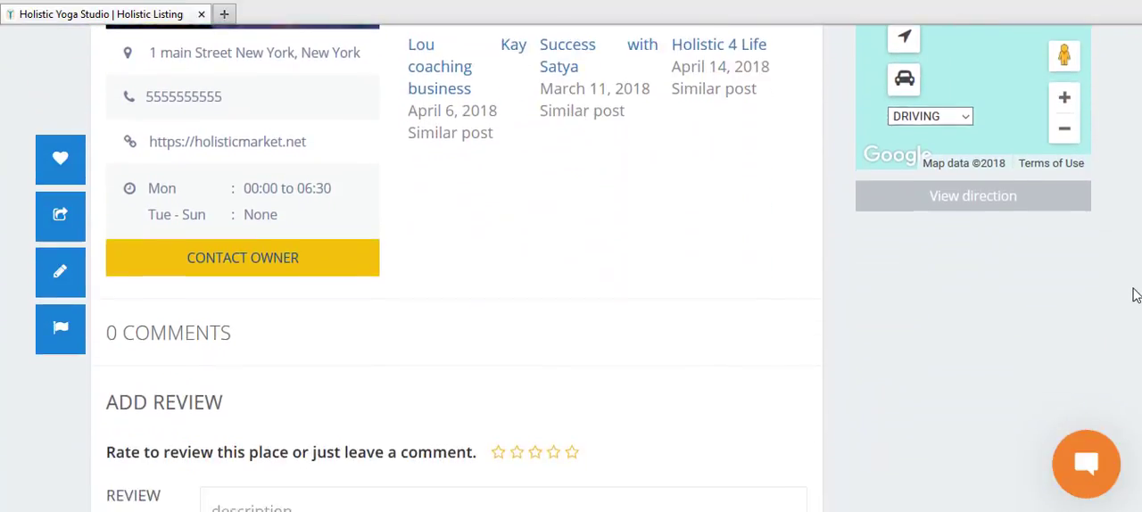
pyautogui.scroll(-3, 1134, 295)
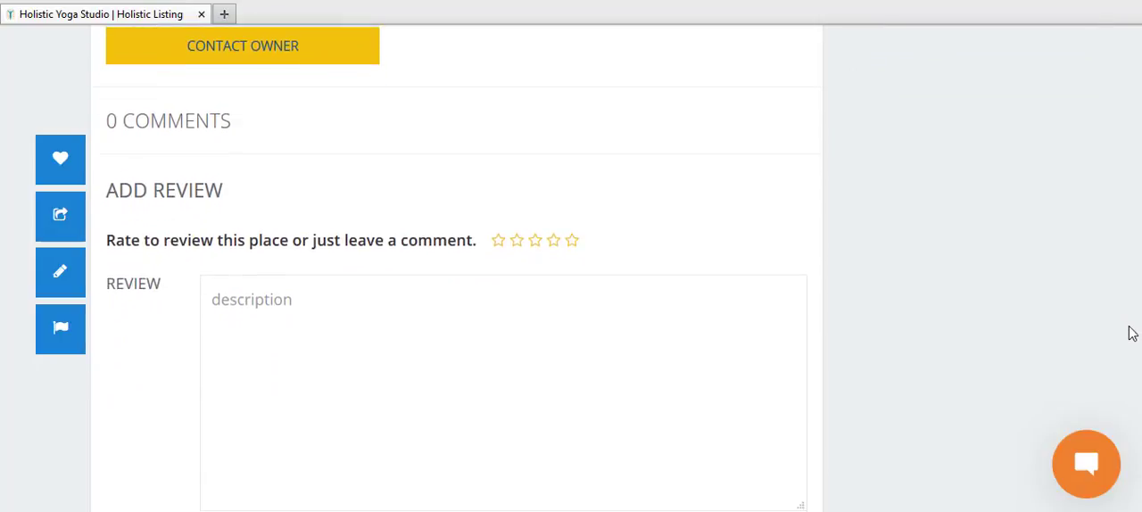
pyautogui.scroll(-3, 1131, 334)
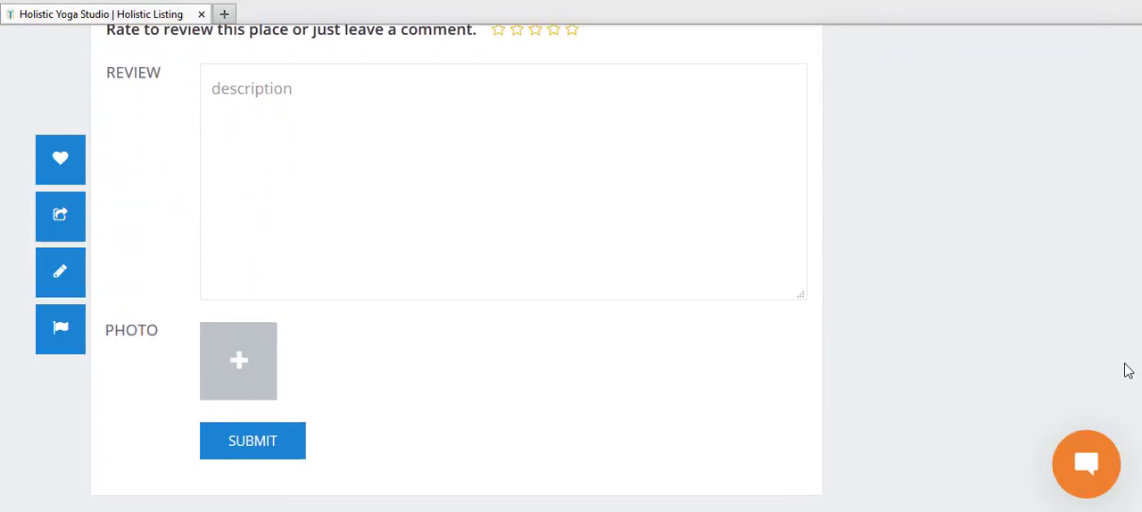
# Step: Add yoga.jpeg from the Desktop as a photo in the listing's review form
pyautogui.scroll(1, 1129, 366)
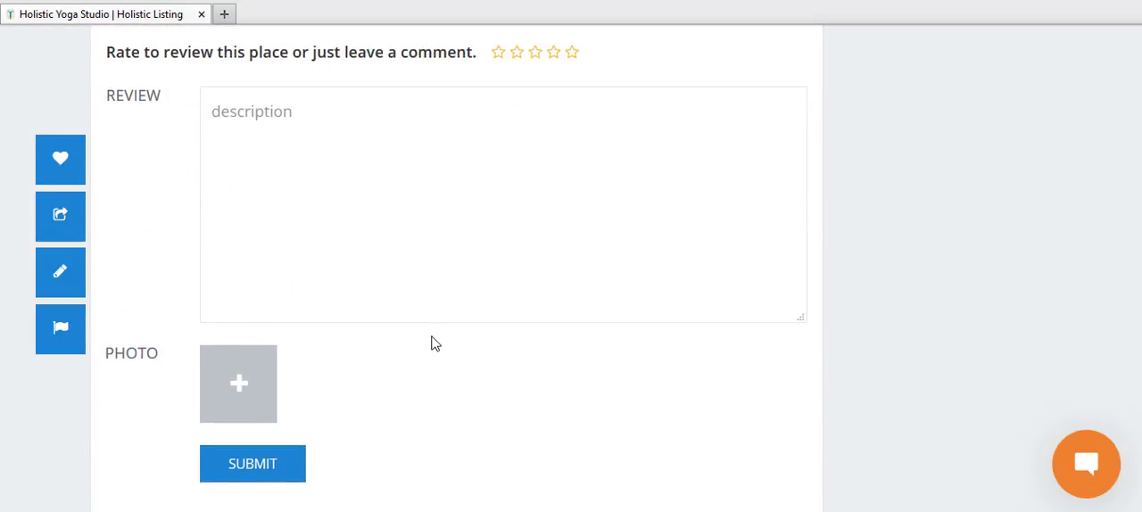
pyautogui.click(239, 395)
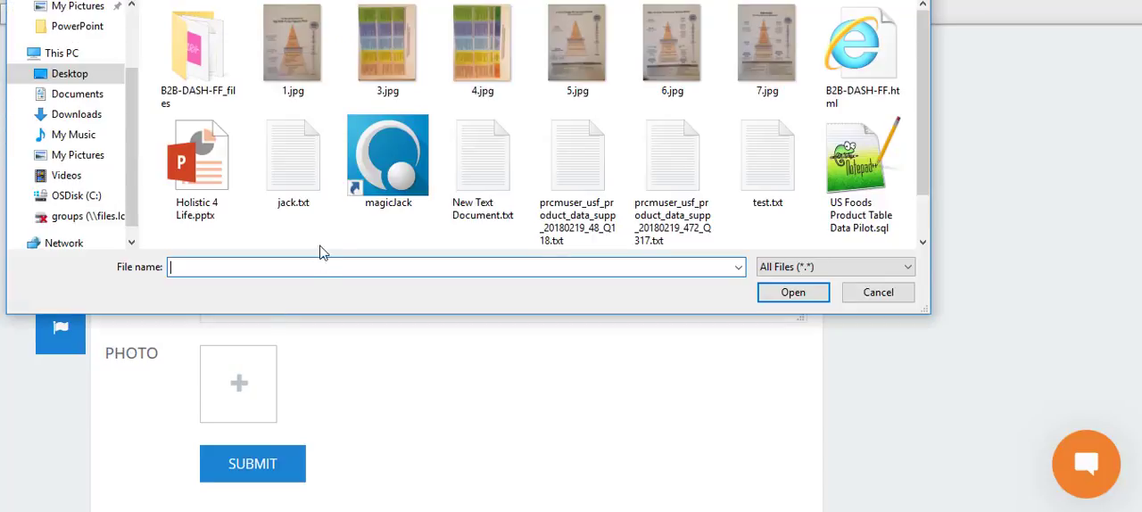
pyautogui.click(922, 219)
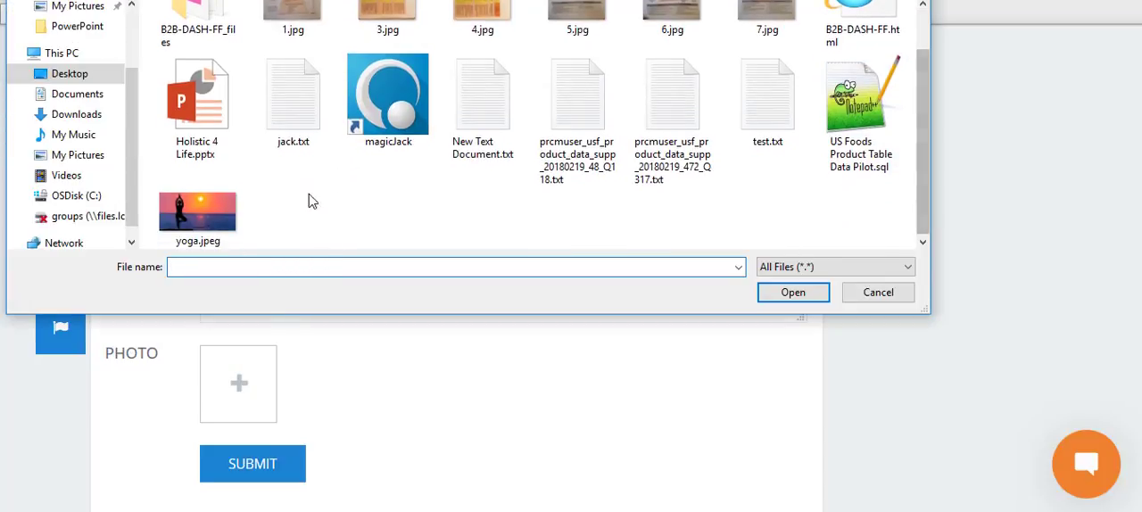
pyautogui.click(198, 214)
pyautogui.click(775, 292)
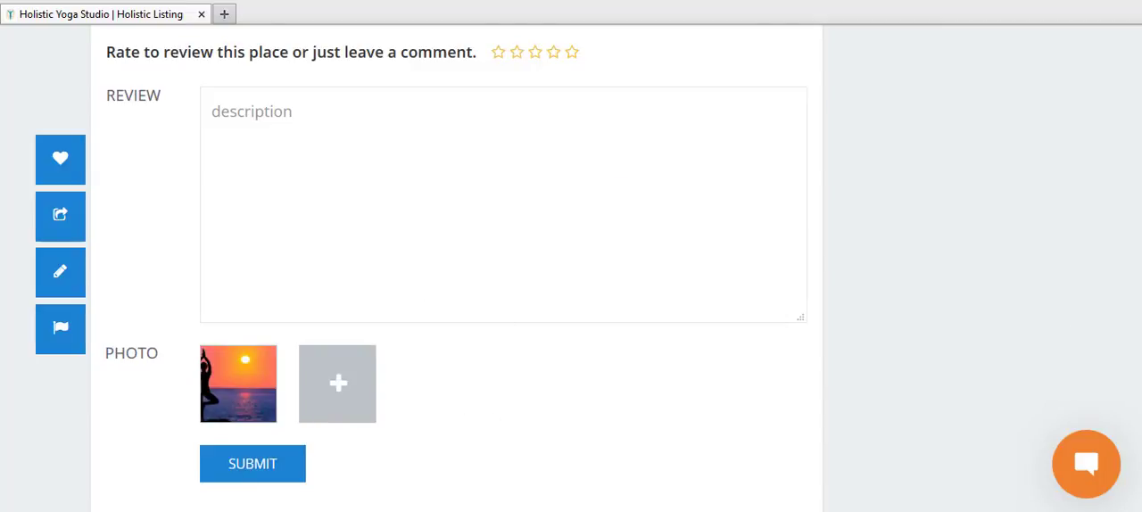
# Step: Open the private message form for contacting the listing's owner, then close it without sending a message
pyautogui.scroll(1, 571, 268)
pyautogui.scroll(-1, 572, 268)
pyautogui.scroll(6, 571, 267)
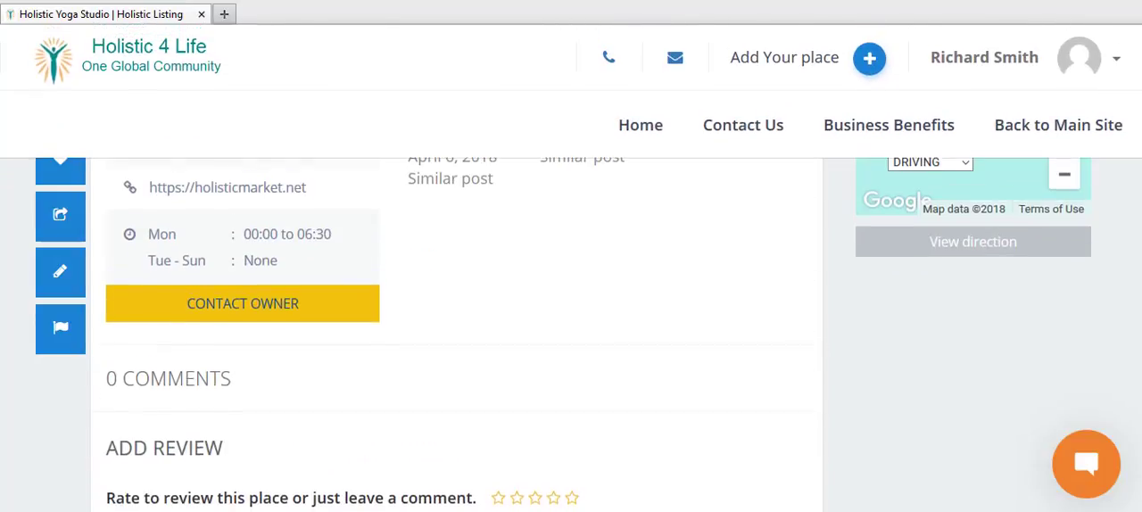
pyautogui.scroll(1, 571, 334)
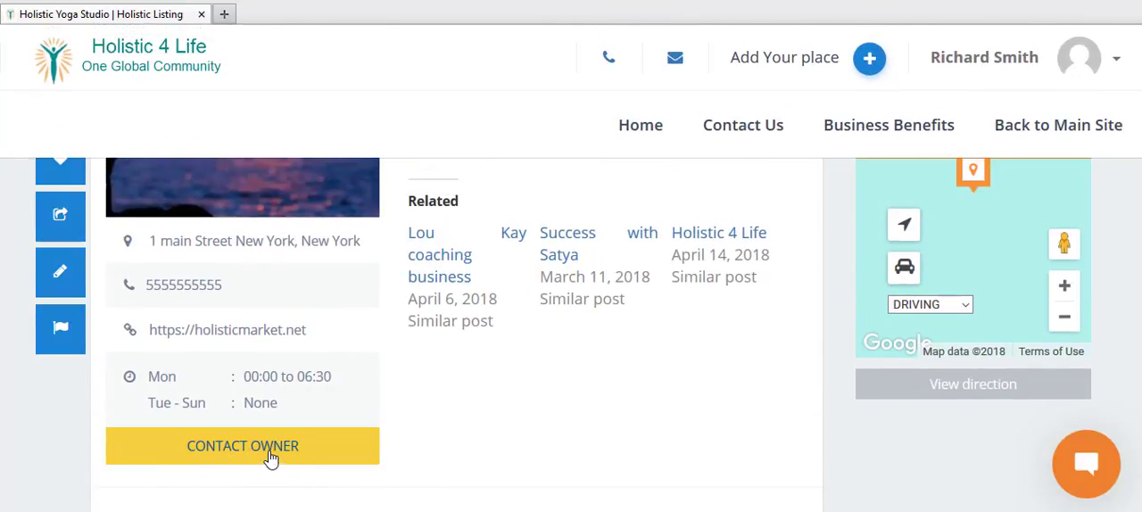
pyautogui.click(219, 457)
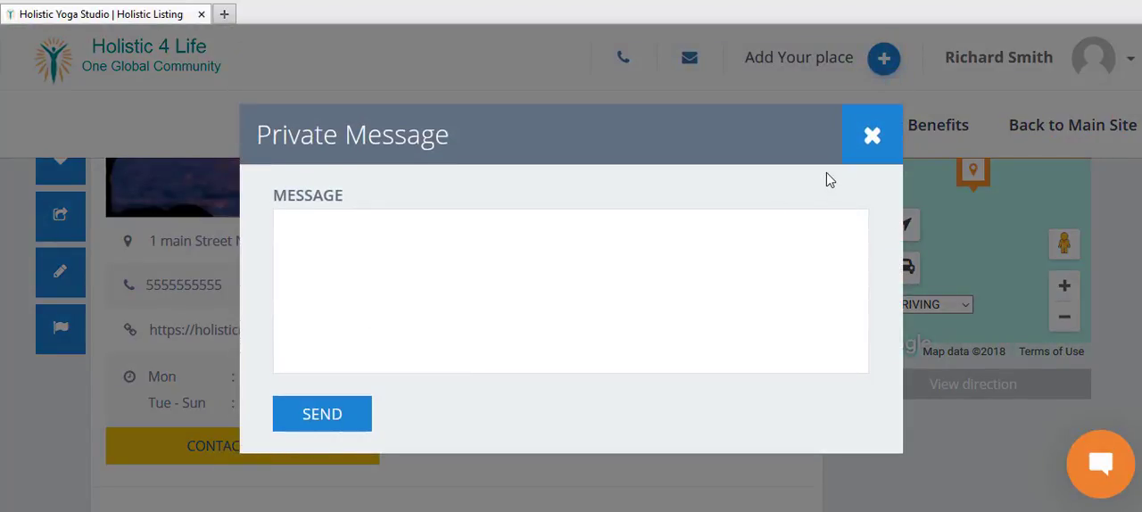
pyautogui.click(872, 139)
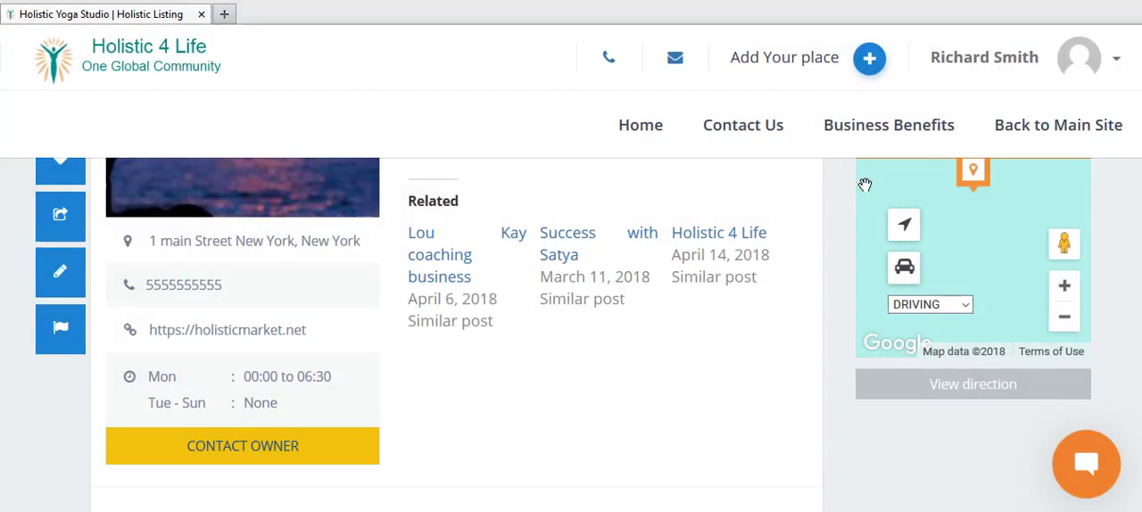
pyautogui.scroll(-1, 552, 305)
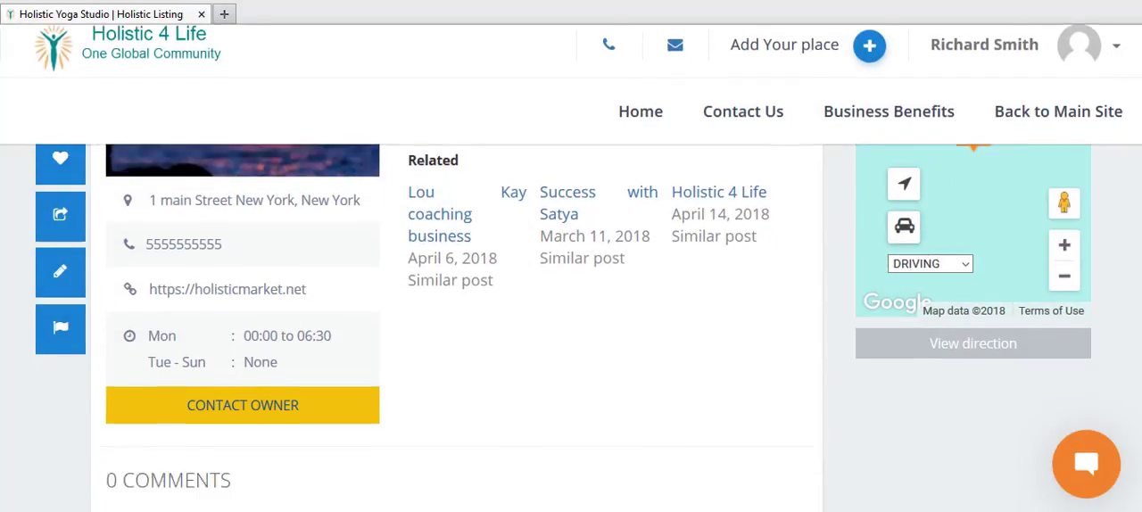